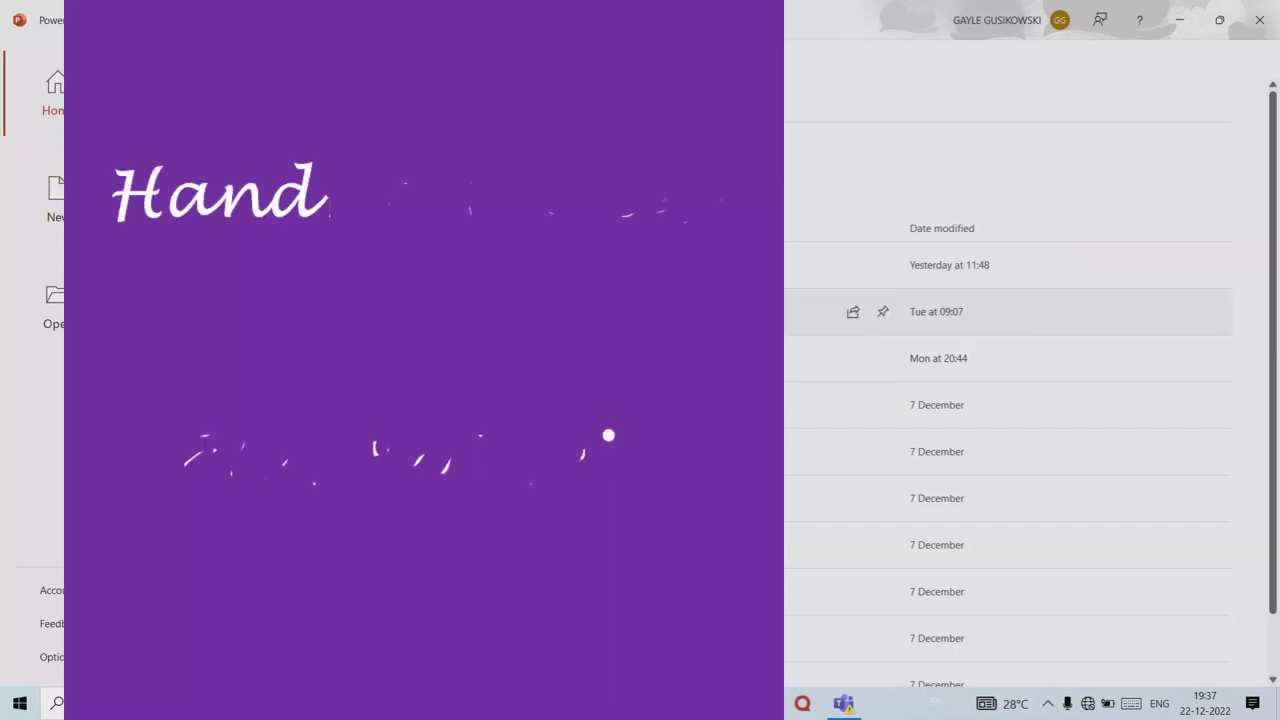
- Open the New page showing Blank Presentation and the Office template gallery
{"action": "left_click", "coordinate": [45, 197]}
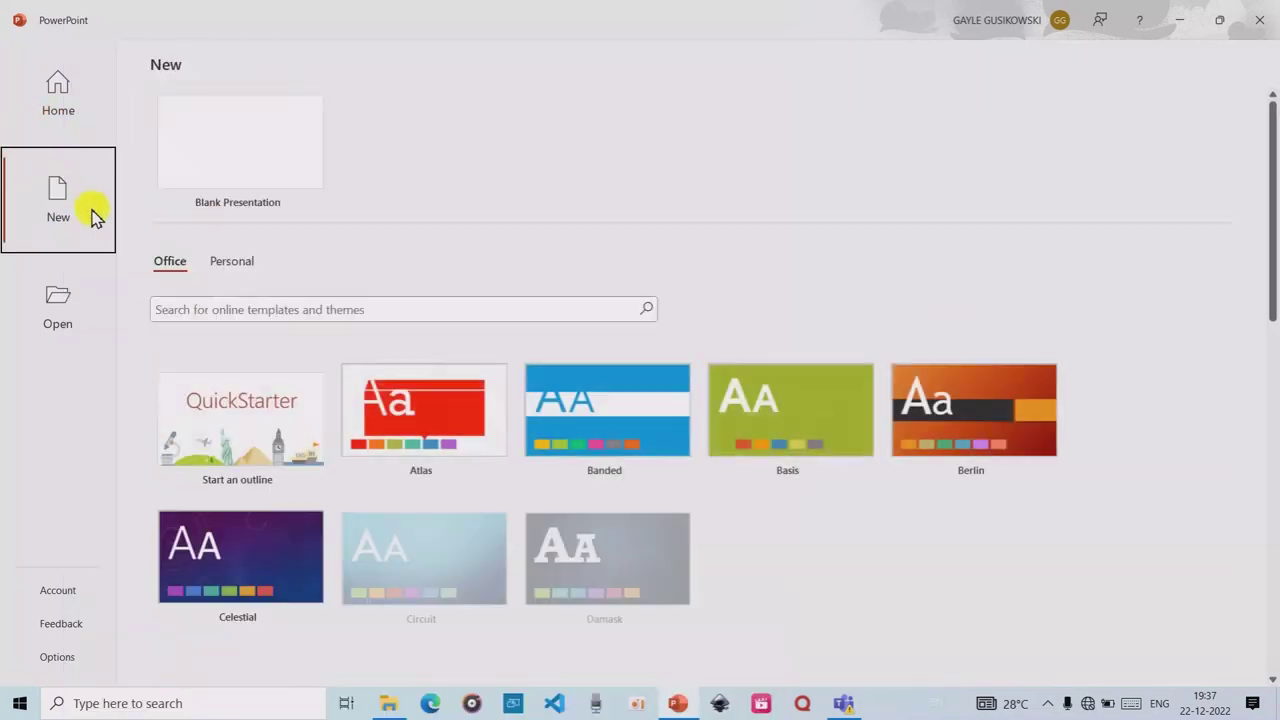
- Start a blank presentation, delete its title and subtitle placeholders, and show the Draw tab
{"action": "left_click", "coordinate": [222, 148]}
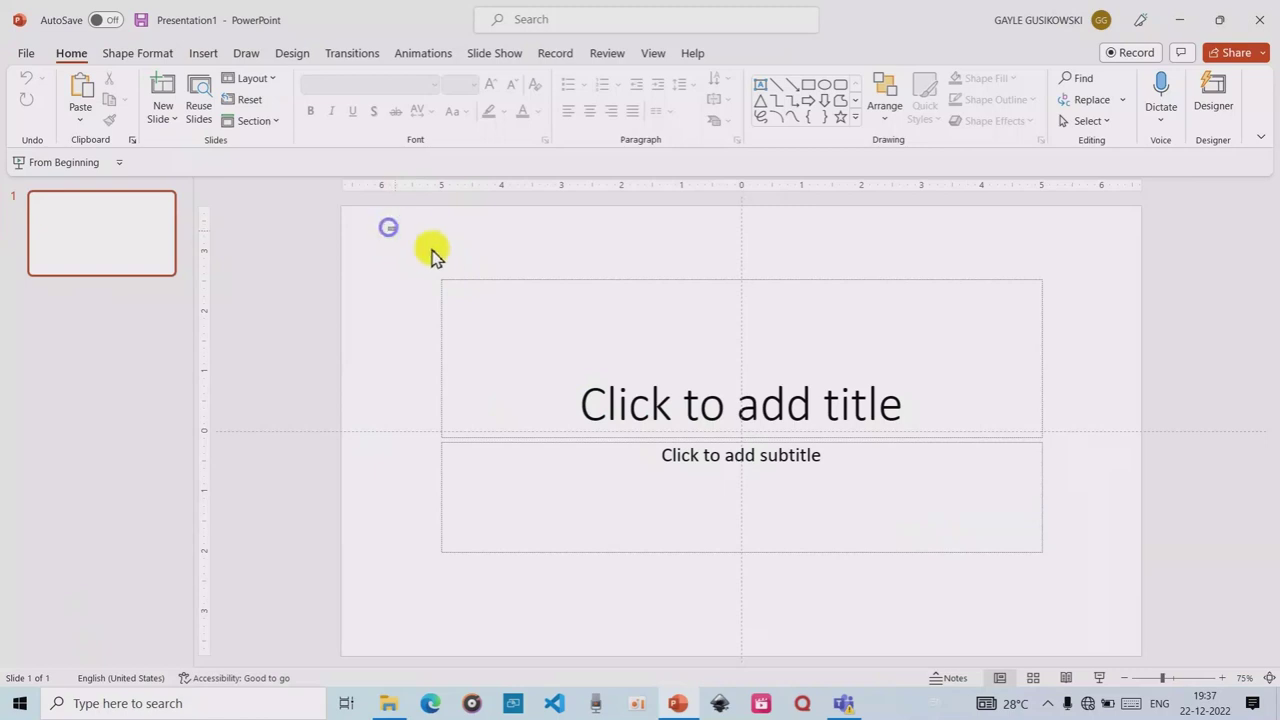
{"action": "left_click_drag", "start_coordinate": [389, 227], "coordinate": [1108, 628]}
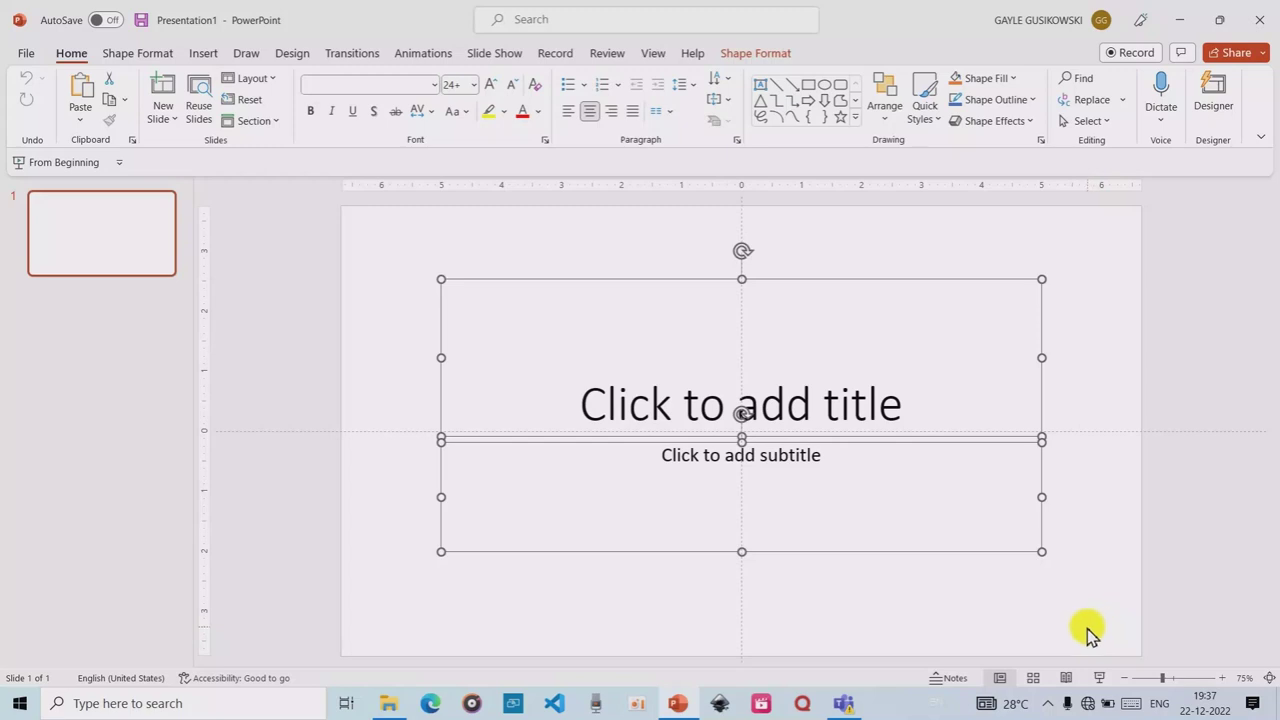
{"action": "key", "text": "Delete"}
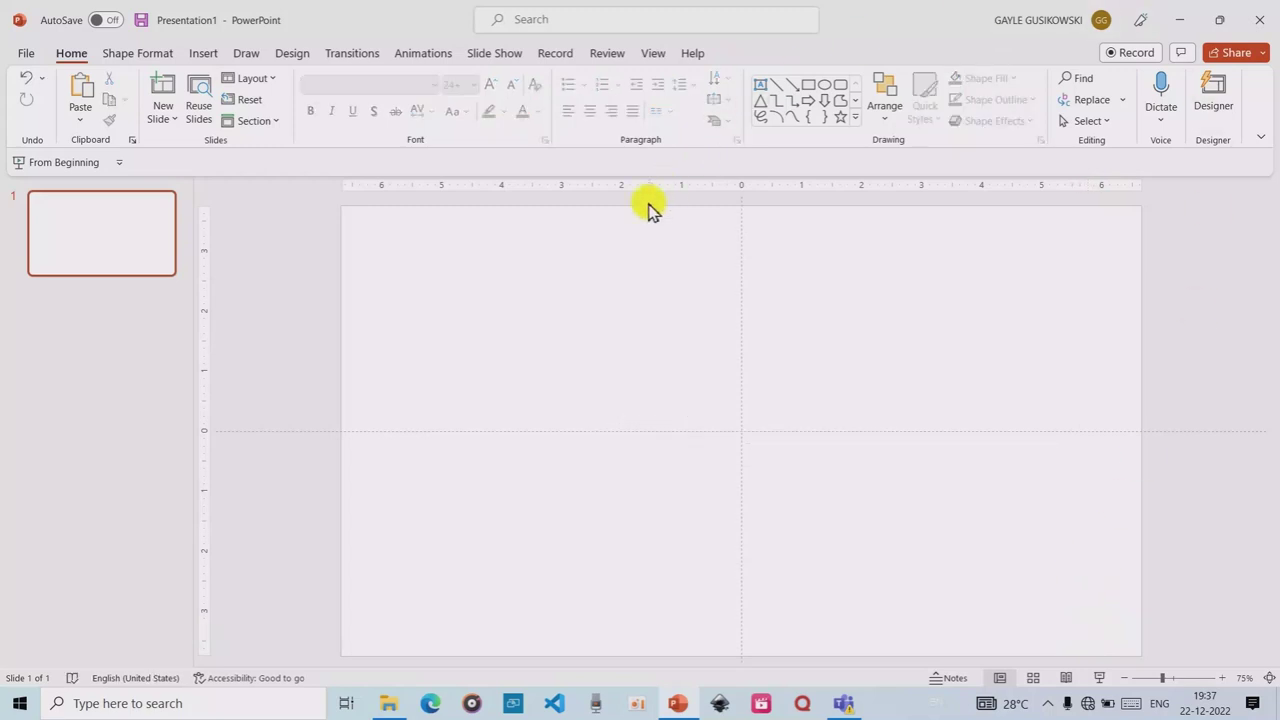
{"action": "left_click", "coordinate": [238, 53]}
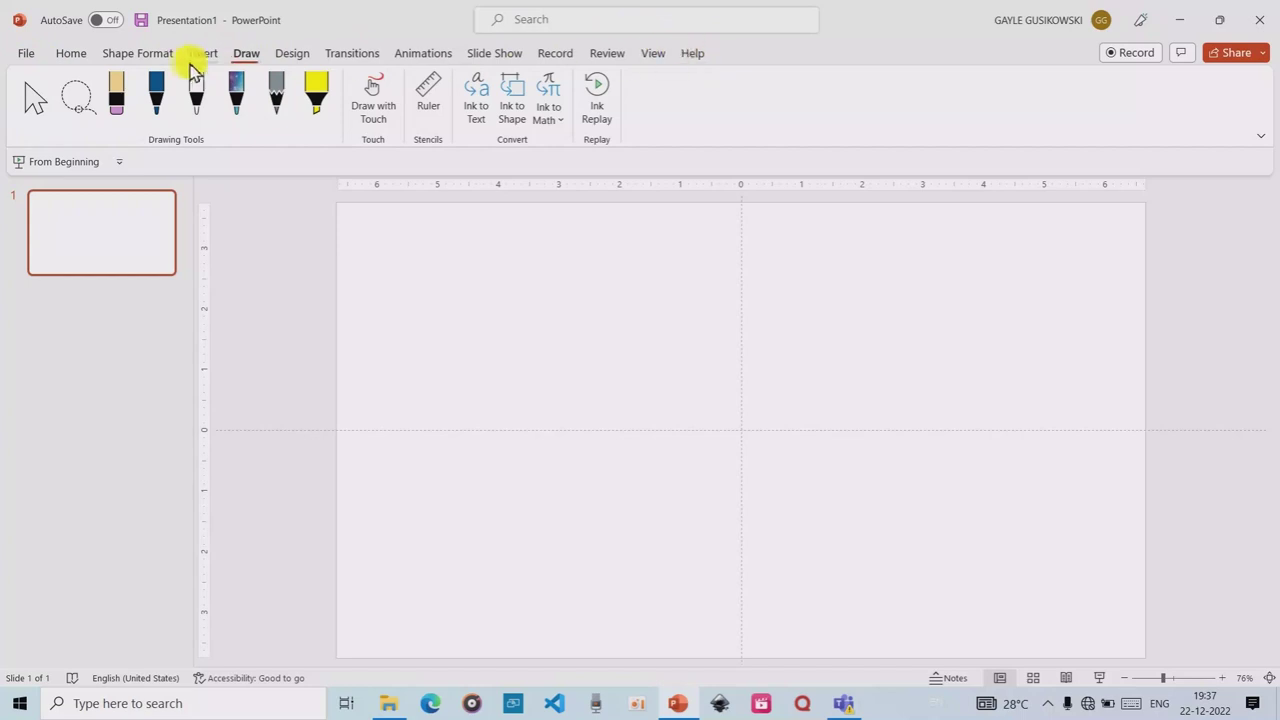
{"action": "left_click", "coordinate": [25, 53]}
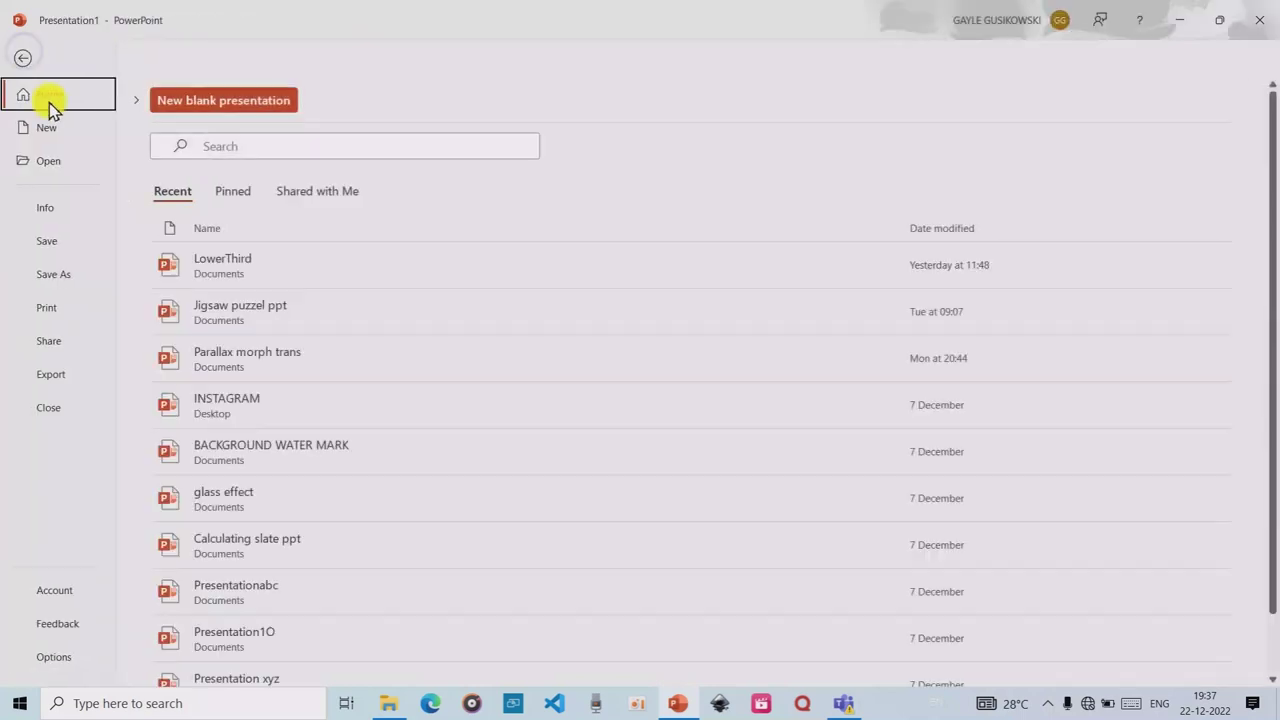
{"action": "left_click", "coordinate": [50, 660]}
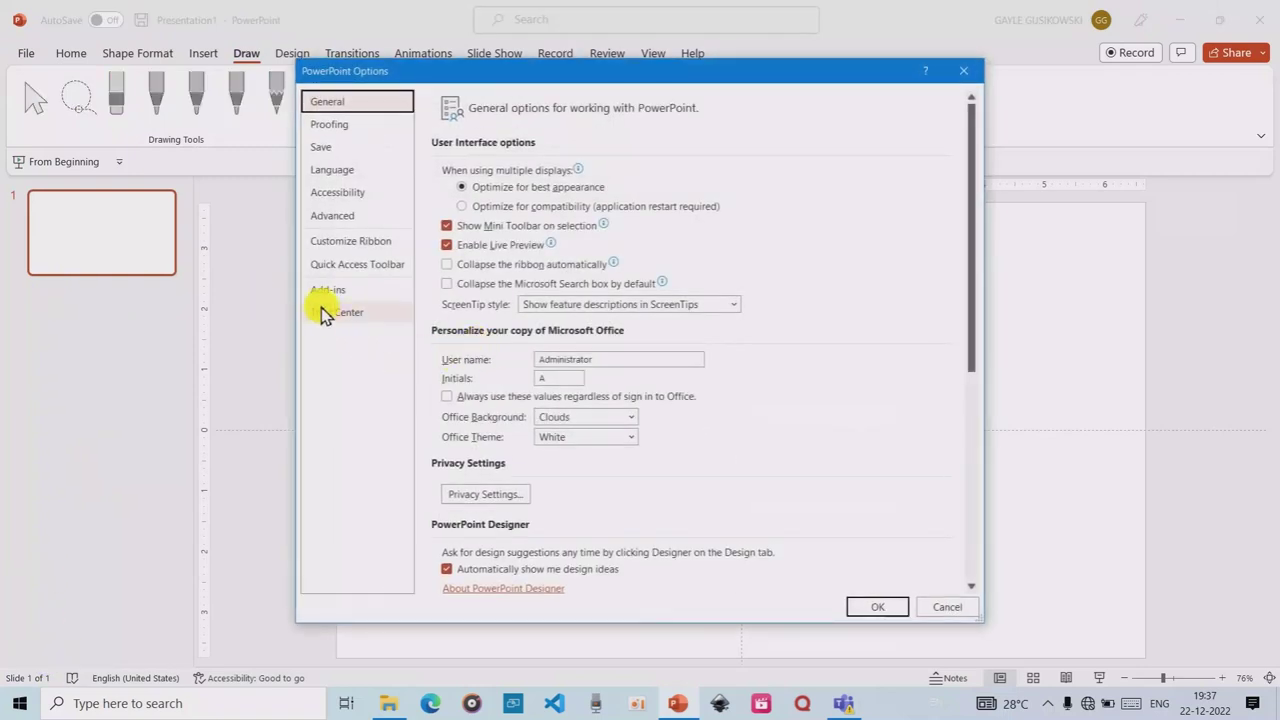
{"action": "left_click", "coordinate": [349, 245]}
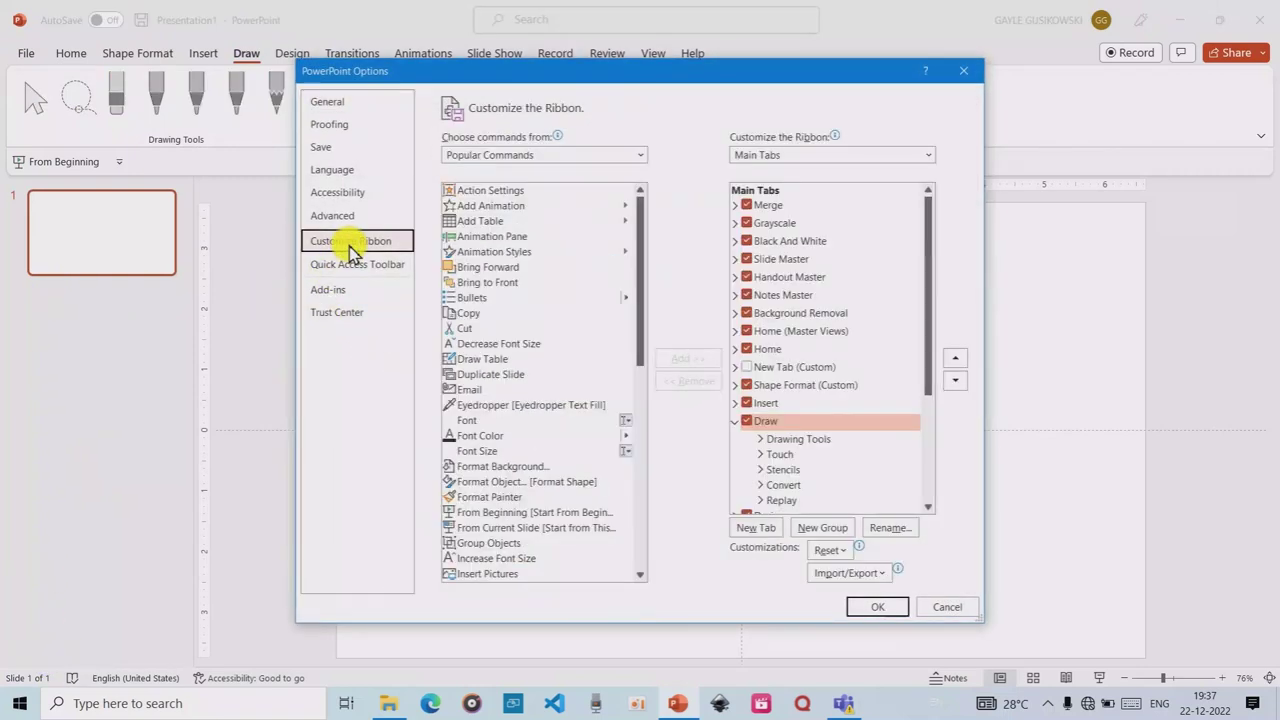
{"action": "left_click", "coordinate": [746, 421]}
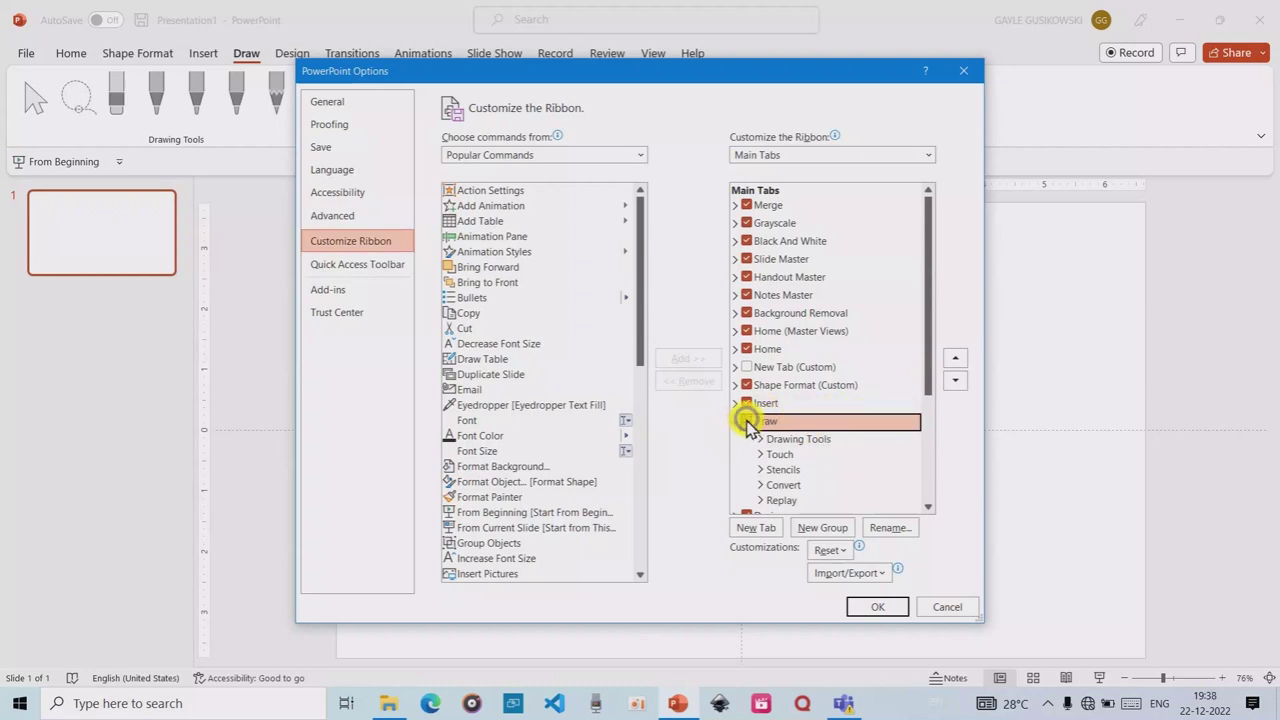
{"action": "left_click", "coordinate": [746, 421]}
{"action": "left_click", "coordinate": [880, 608]}
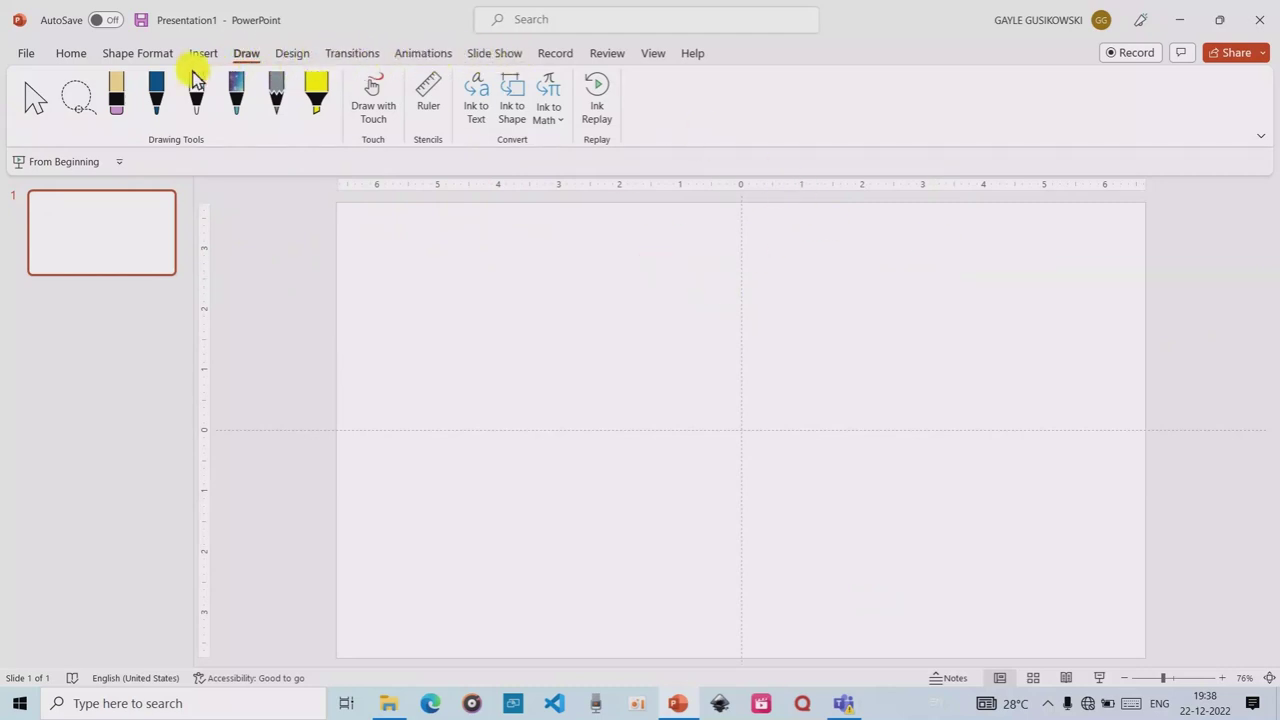
- Set a custom 11.25 in by 11.25 in slide size, choosing Maximize to scale content
{"action": "left_click", "coordinate": [287, 57]}
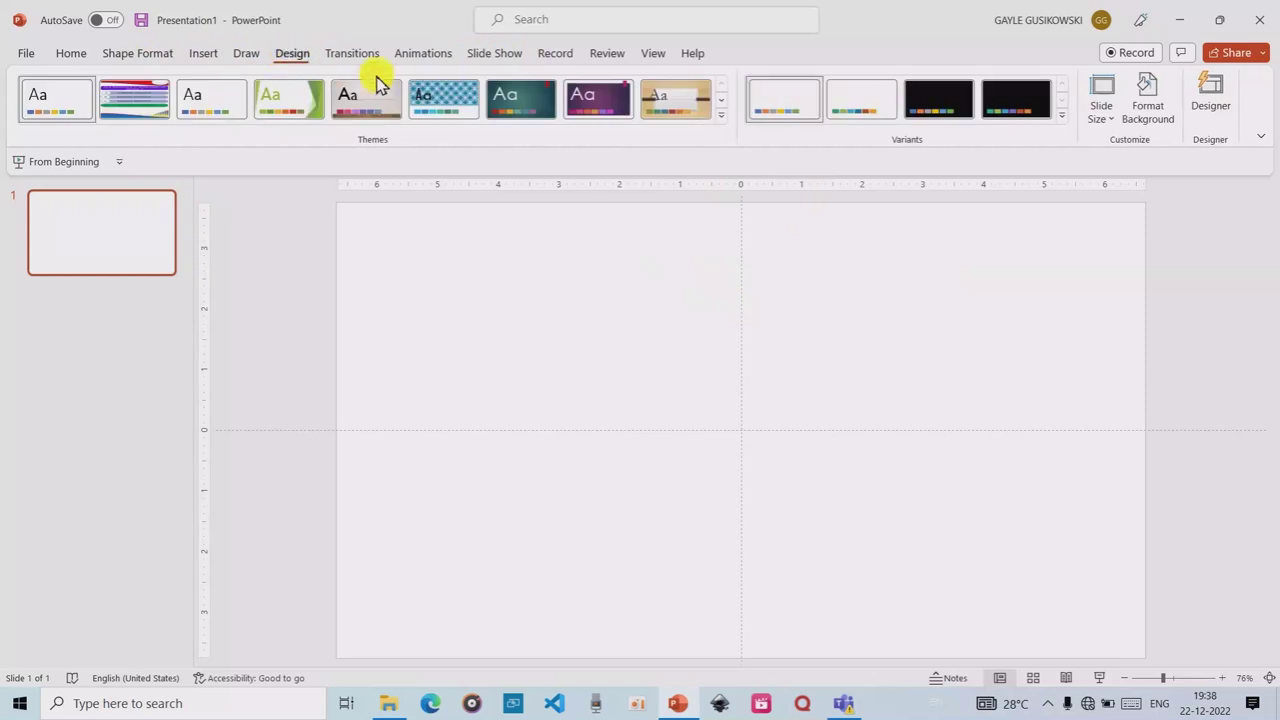
{"action": "left_click", "coordinate": [1112, 118]}
{"action": "left_click", "coordinate": [1134, 230]}
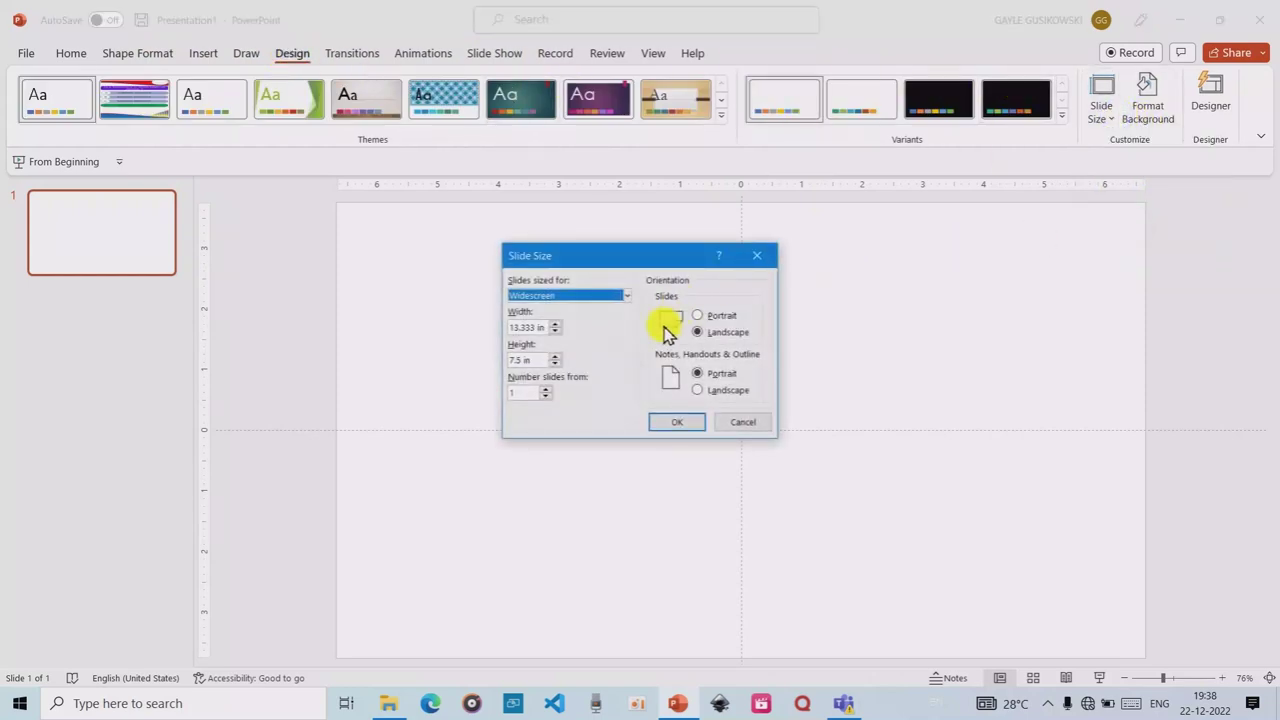
{"action": "left_click_drag", "start_coordinate": [537, 328], "coordinate": [484, 329]}
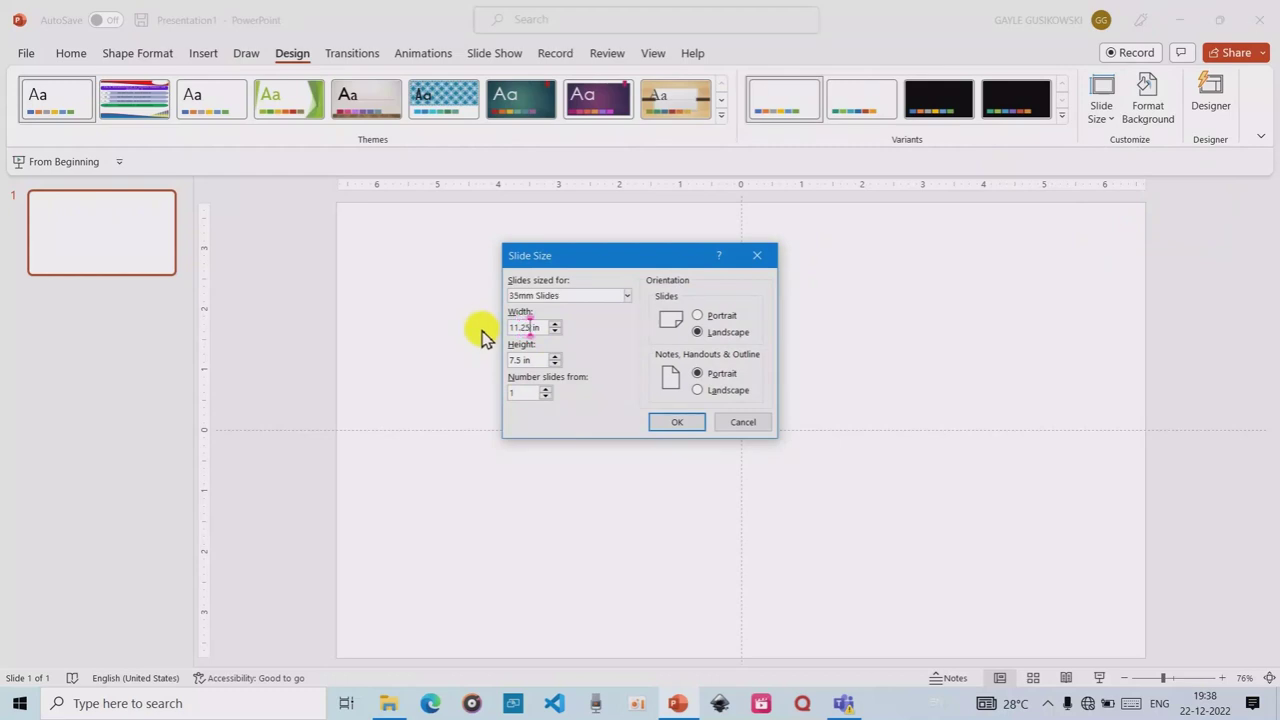
{"action": "left_click_drag", "start_coordinate": [521, 325], "coordinate": [469, 319]}
{"action": "left_click_drag", "start_coordinate": [518, 359], "coordinate": [490, 359]}
{"action": "type", "text": "11.25"}
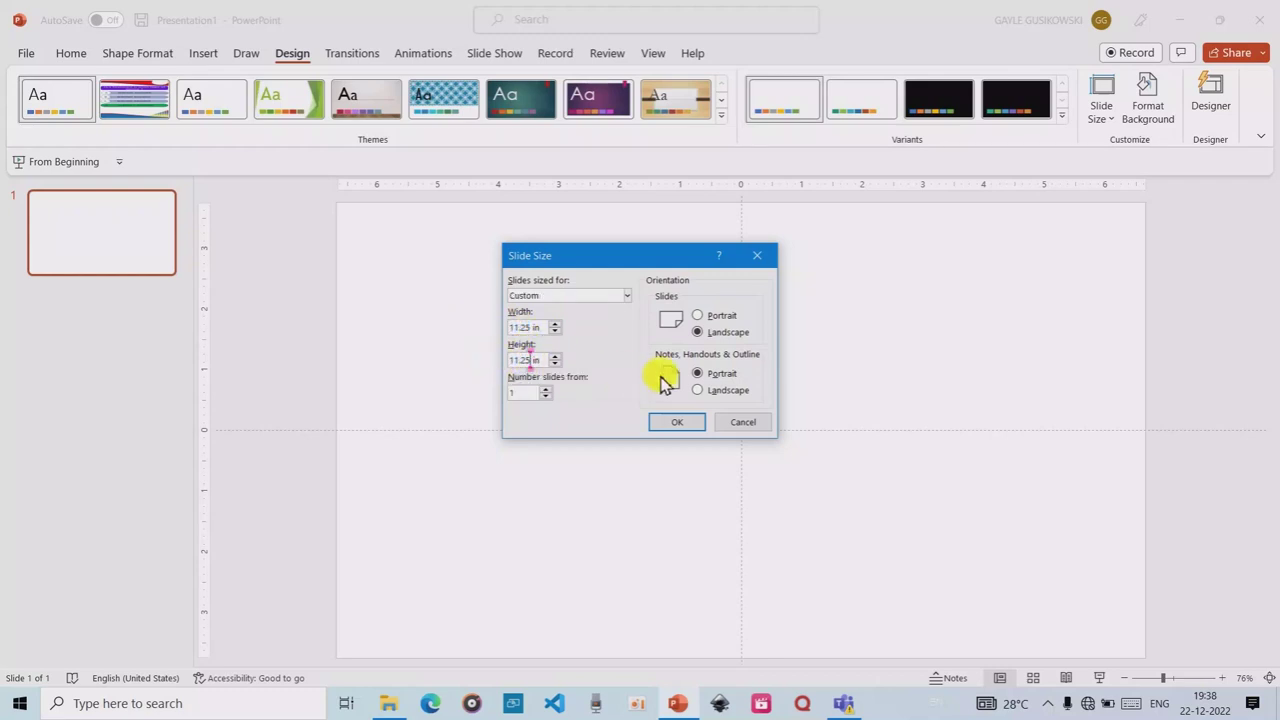
{"action": "left_click", "coordinate": [677, 424]}
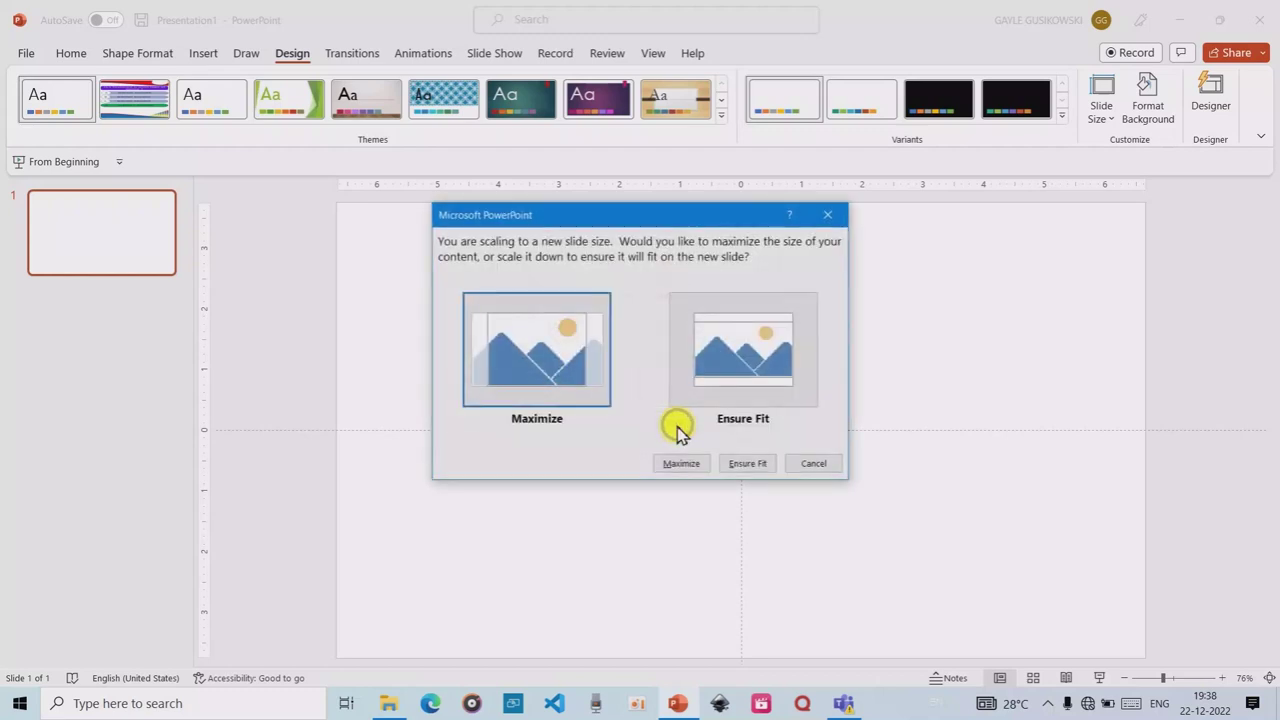
{"action": "left_click", "coordinate": [534, 334]}
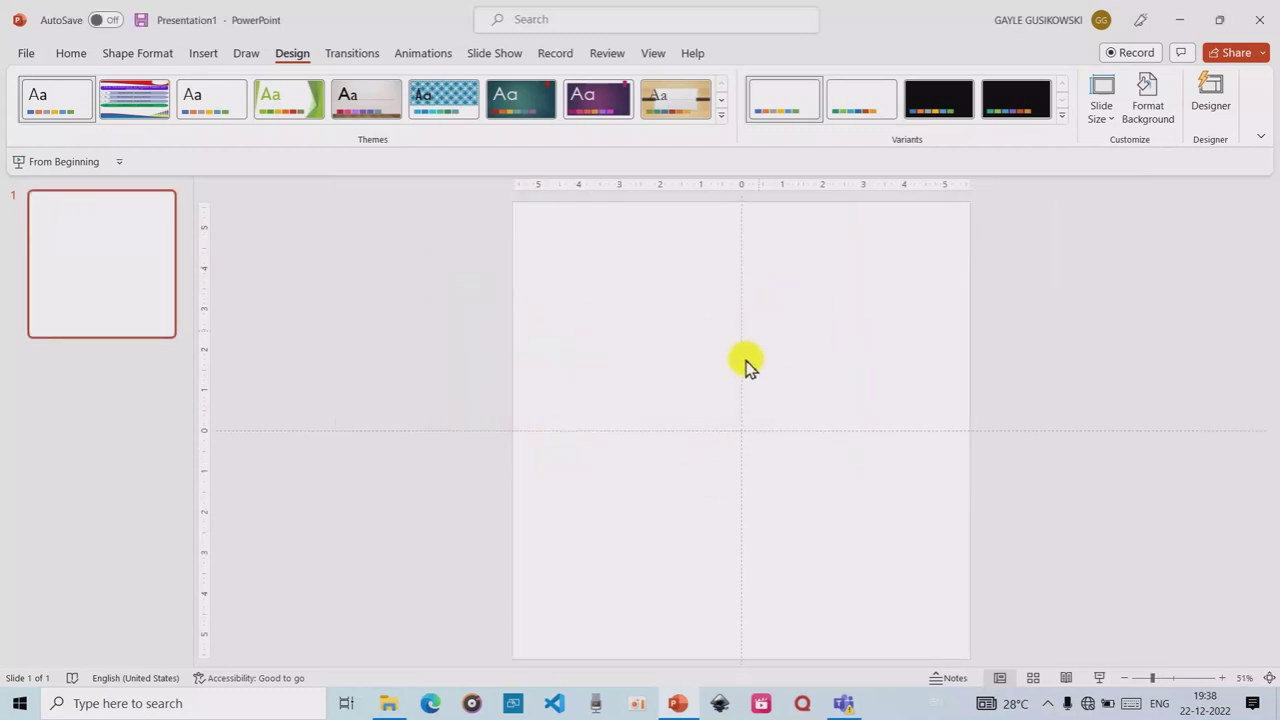
- Draw a text box in the upper middle of the slide and set its font size to 44
{"action": "left_click", "coordinate": [194, 60]}
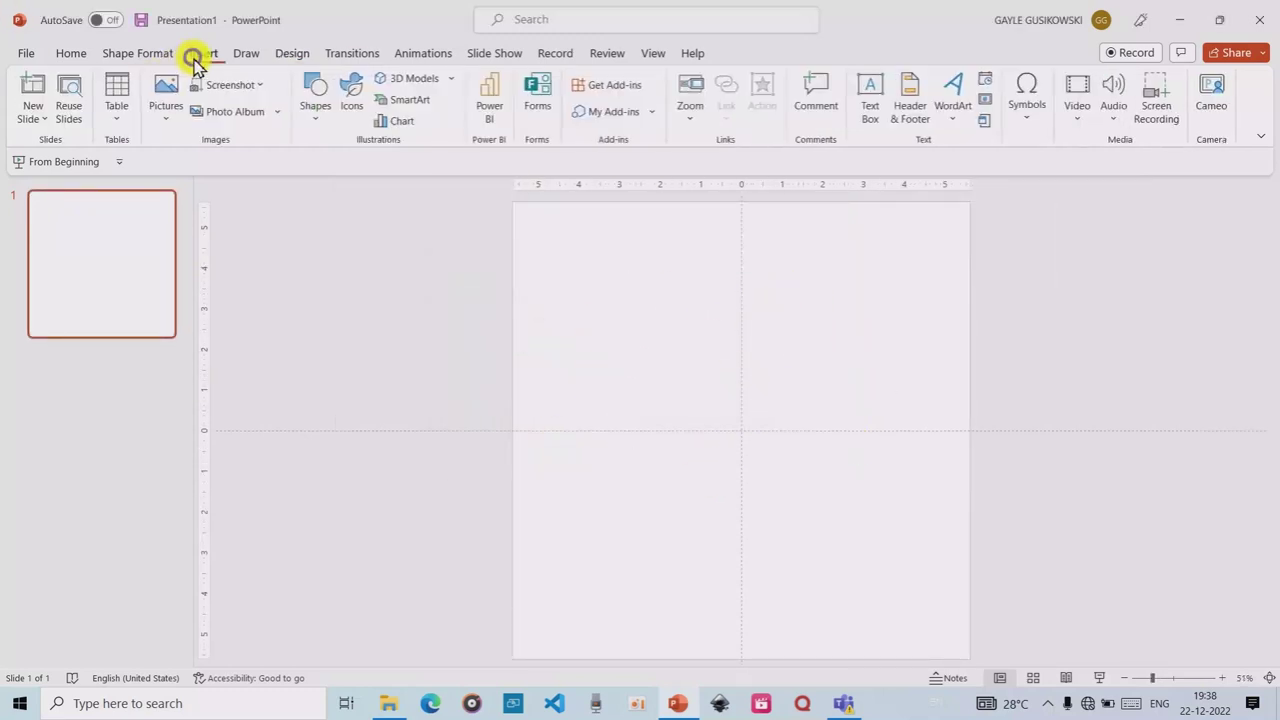
{"action": "left_click", "coordinate": [867, 95]}
{"action": "mouse_move", "coordinate": [591, 320]}
{"action": "left_mouse_down"}
{"action": "mouse_move", "coordinate": [767, 333]}
{"action": "mouse_move", "coordinate": [890, 373]}
{"action": "left_mouse_up"}
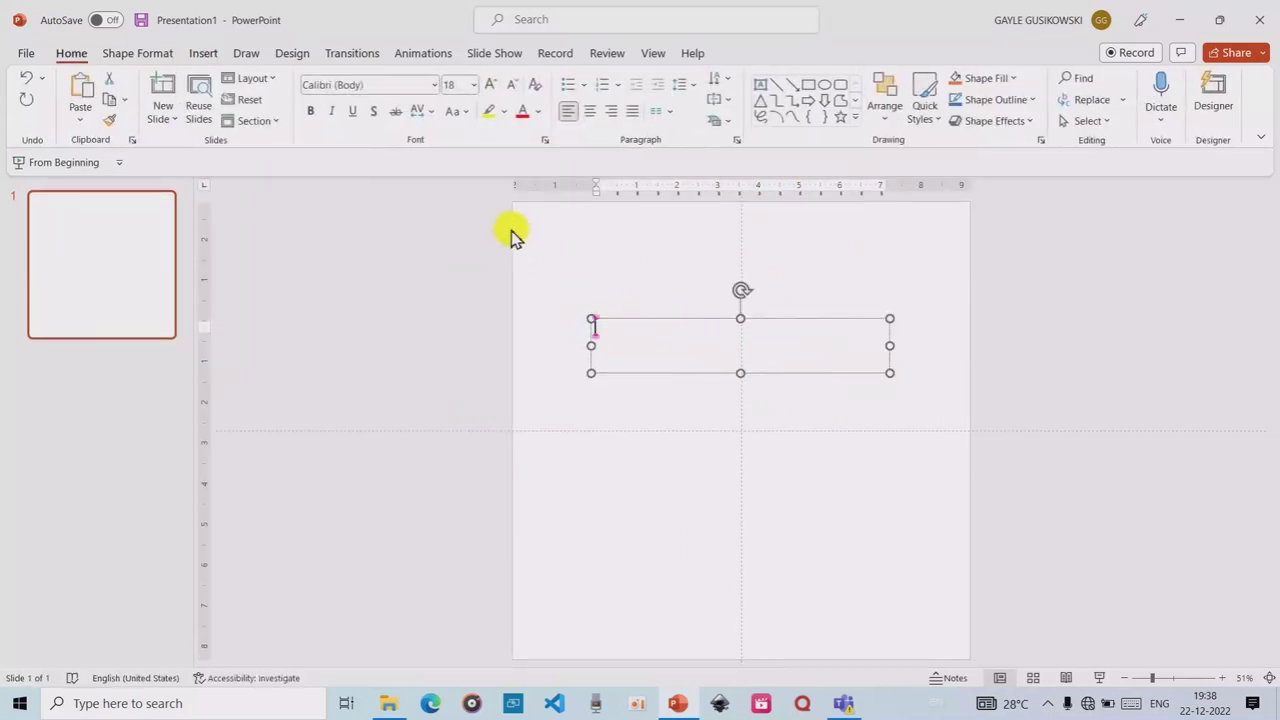
{"action": "left_click", "coordinate": [474, 86]}
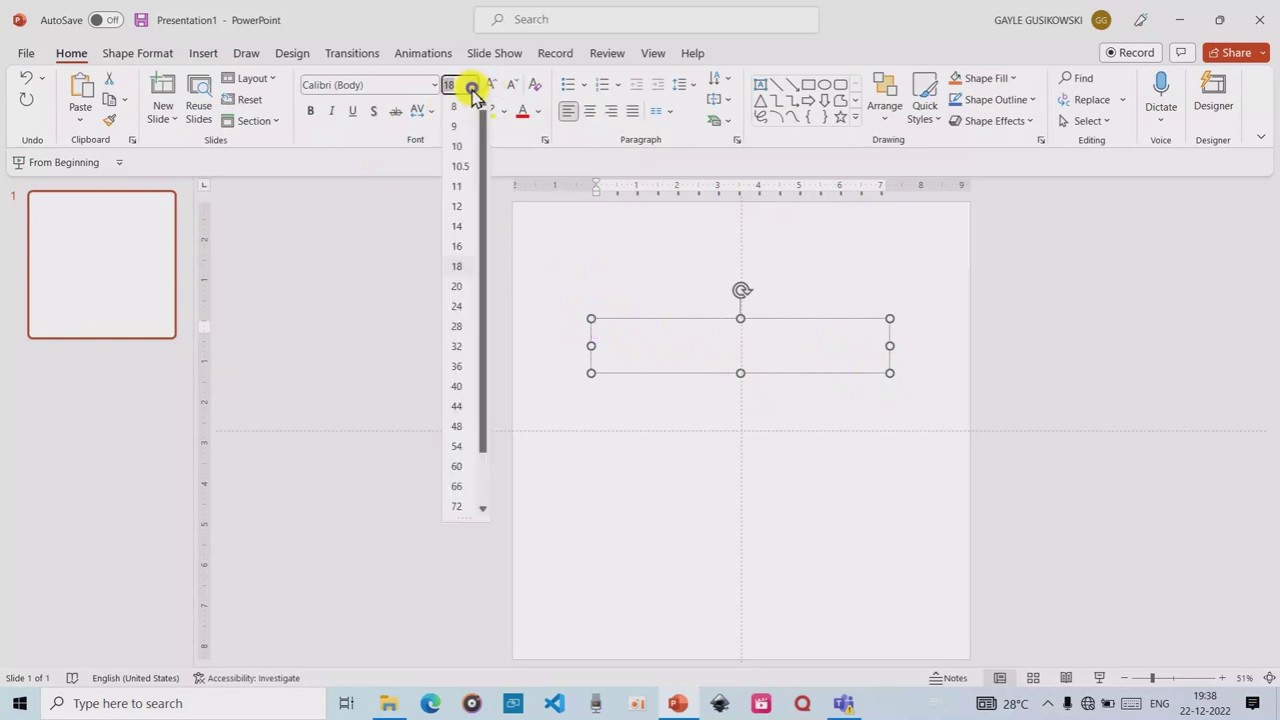
{"action": "left_click", "coordinate": [456, 386]}
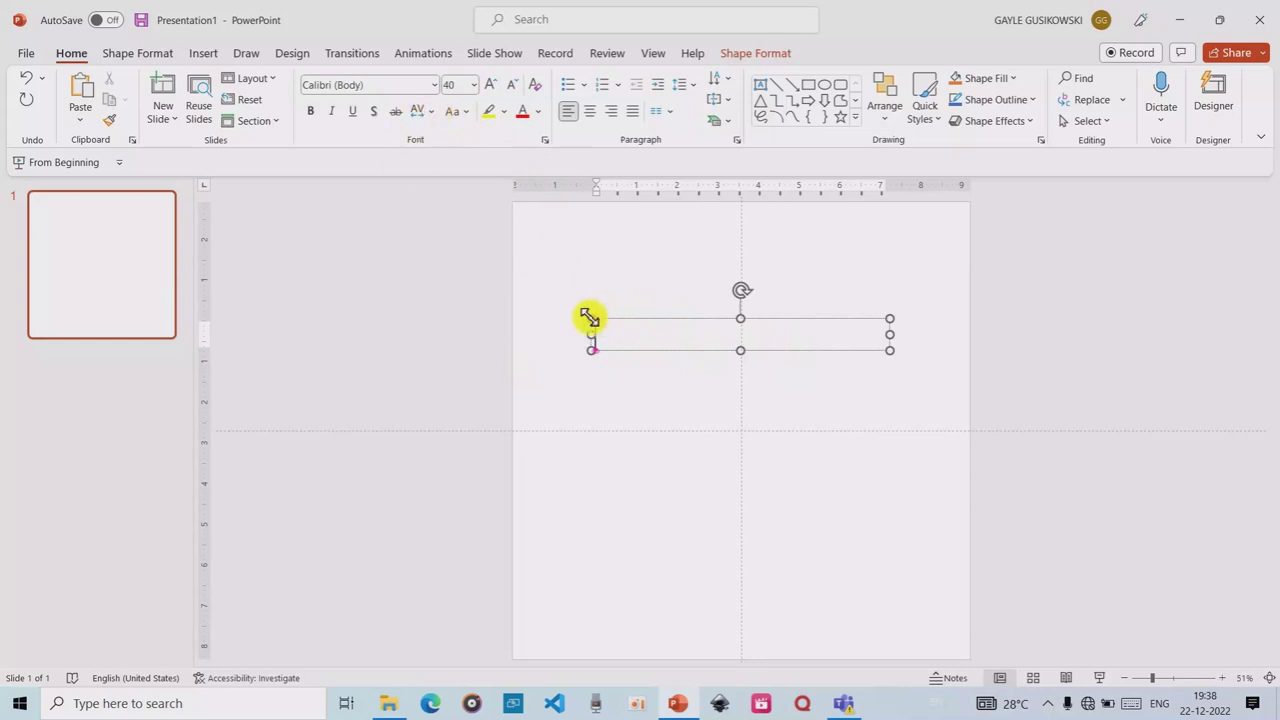
{"action": "left_click", "coordinate": [494, 84]}
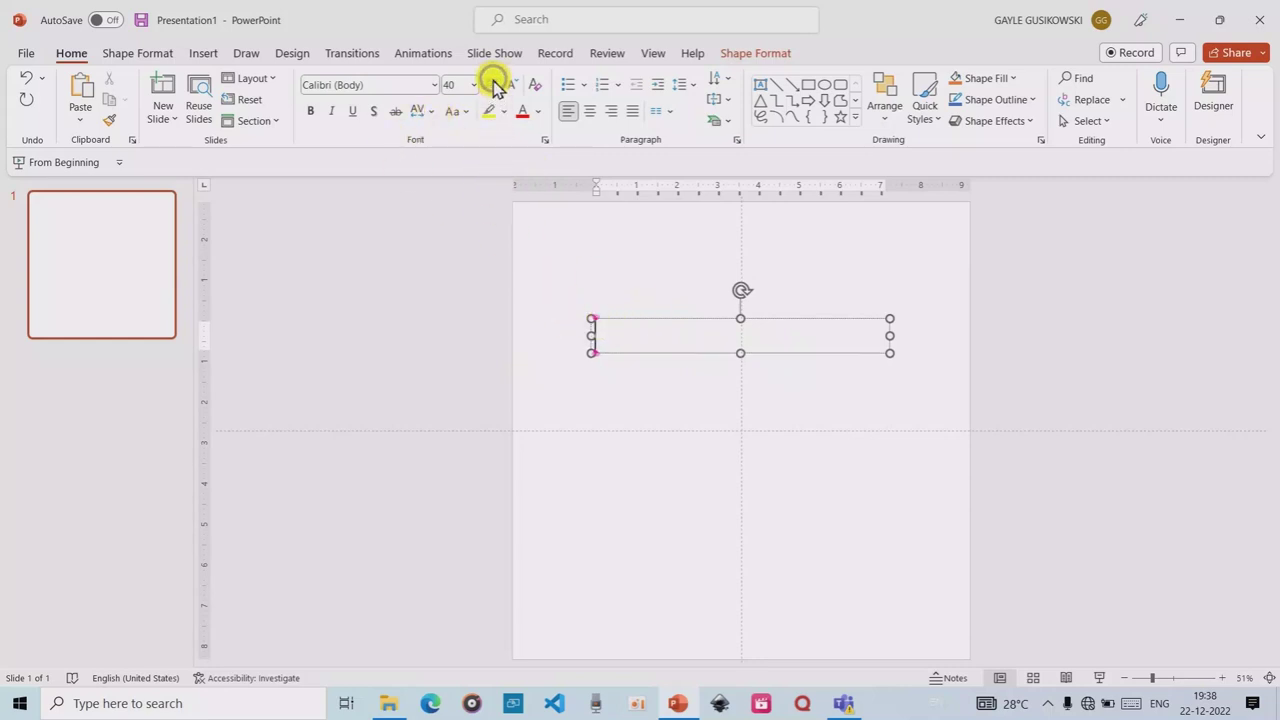
{"action": "mouse_move", "coordinate": [786, 320]}
{"action": "left_mouse_down"}
{"action": "mouse_move", "coordinate": [760, 316]}
{"action": "mouse_move", "coordinate": [782, 313]}
{"action": "left_mouse_up"}
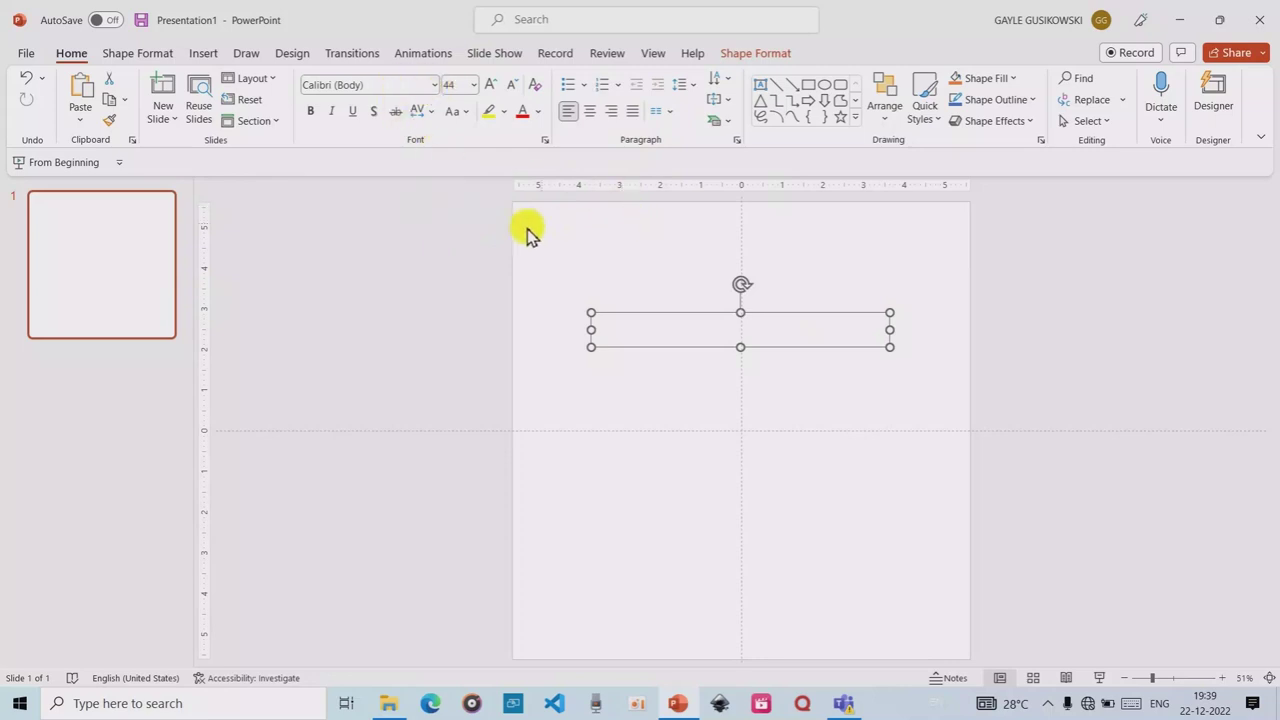
{"action": "left_click", "coordinate": [390, 87]}
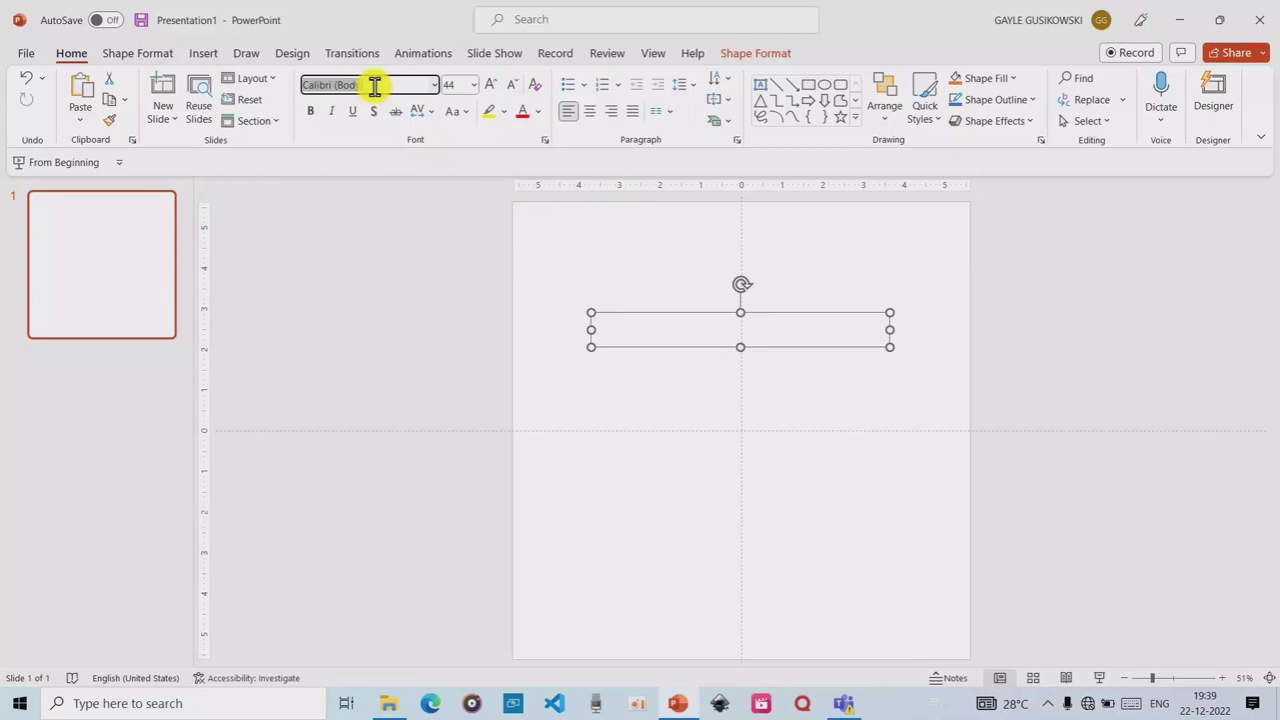
- Apply Lucida Handwriting to the box and type the heading 'Handwriting text'
{"action": "type", "text": "Lucida Handwriting"}
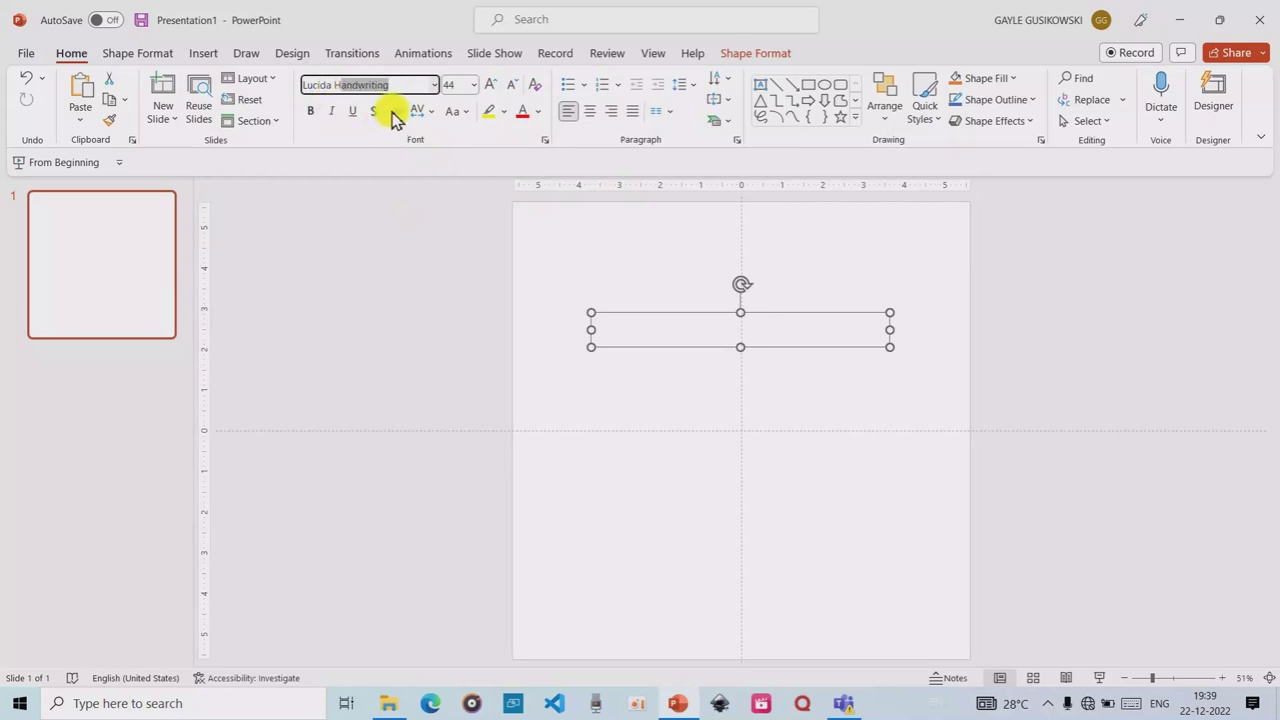
{"action": "key", "text": "shift+Left"}
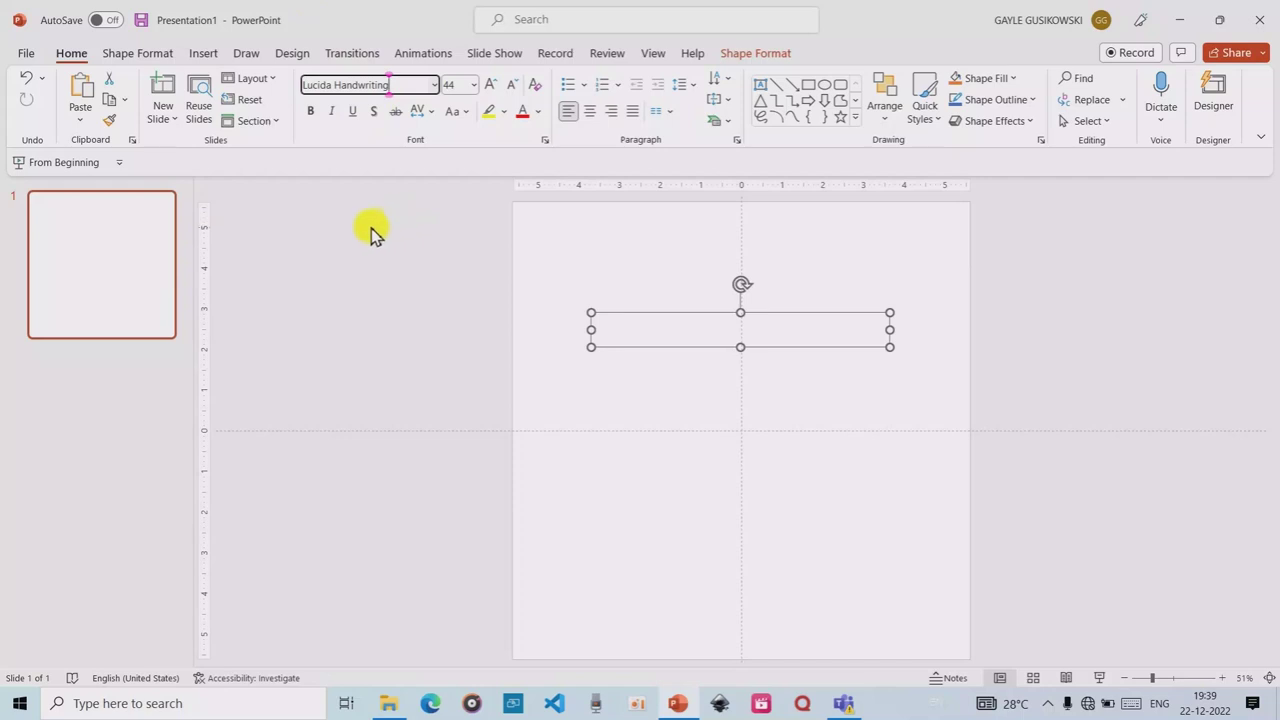
{"action": "key", "text": "Return"}
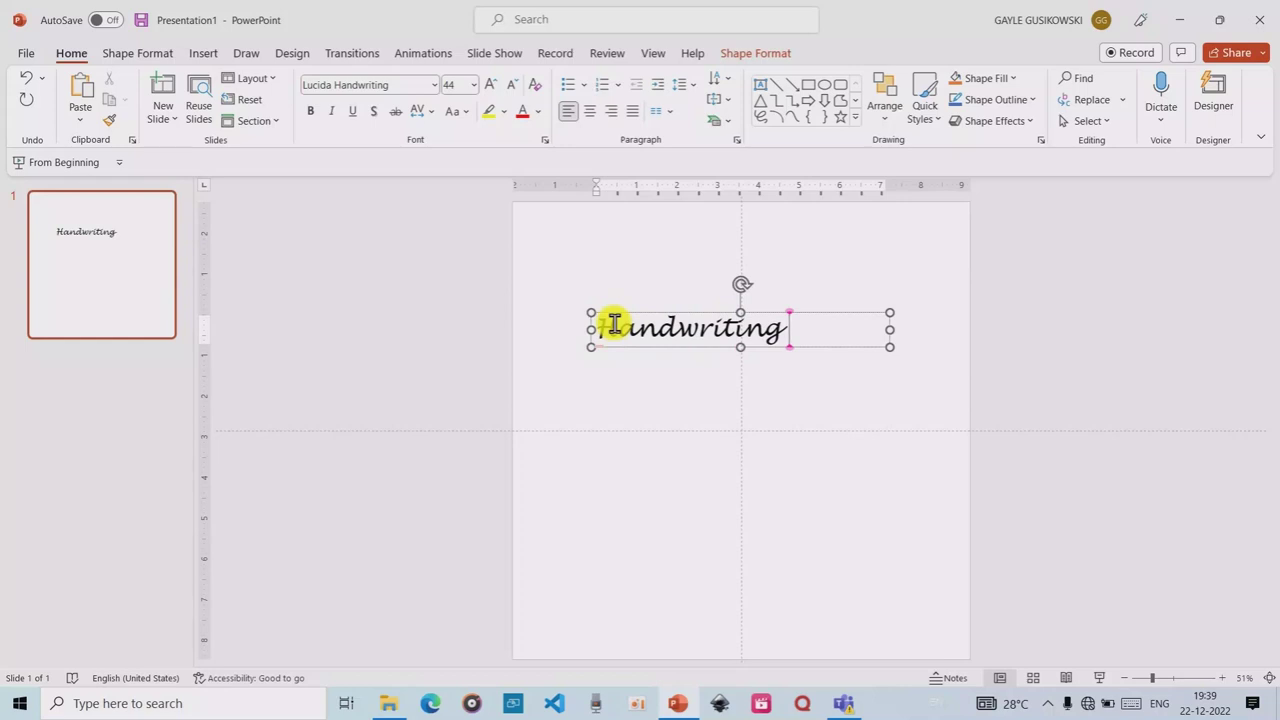
{"action": "type", "text": " text"}
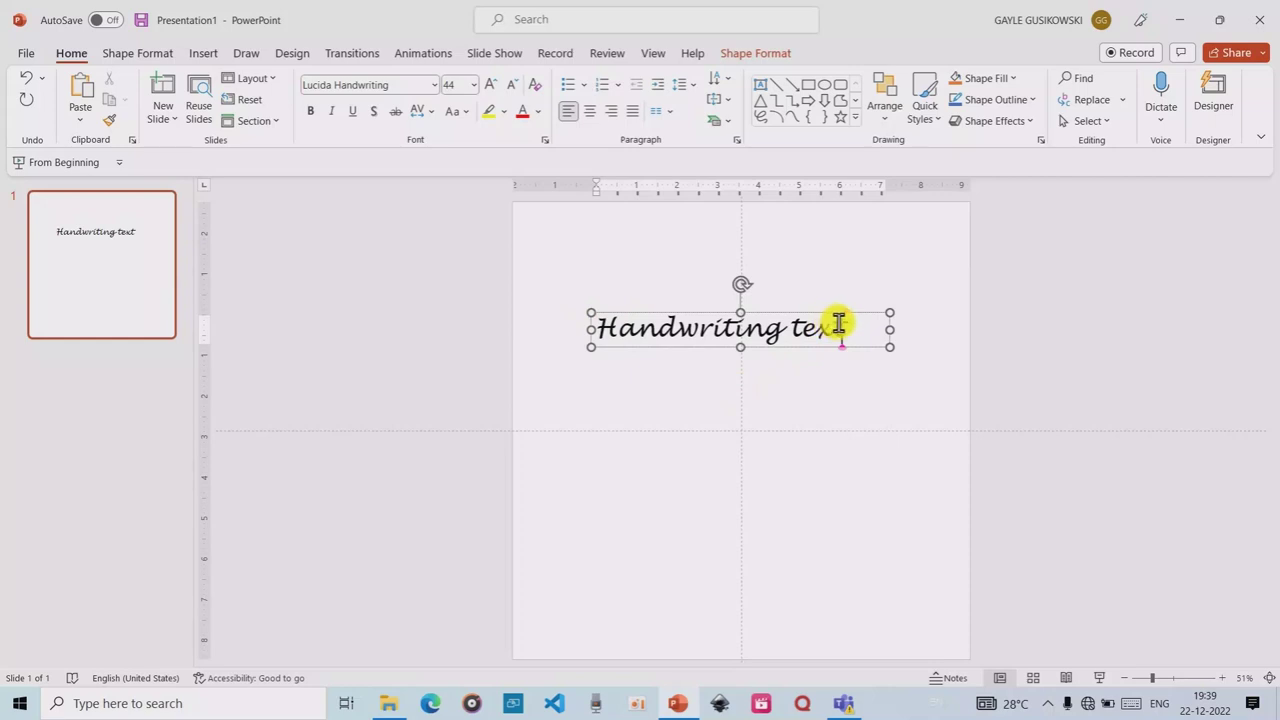
- Enlarge the heading to 66 pt, widen the box to one line, and move it upper centre
{"action": "left_click_drag", "start_coordinate": [838, 323], "coordinate": [600, 330]}
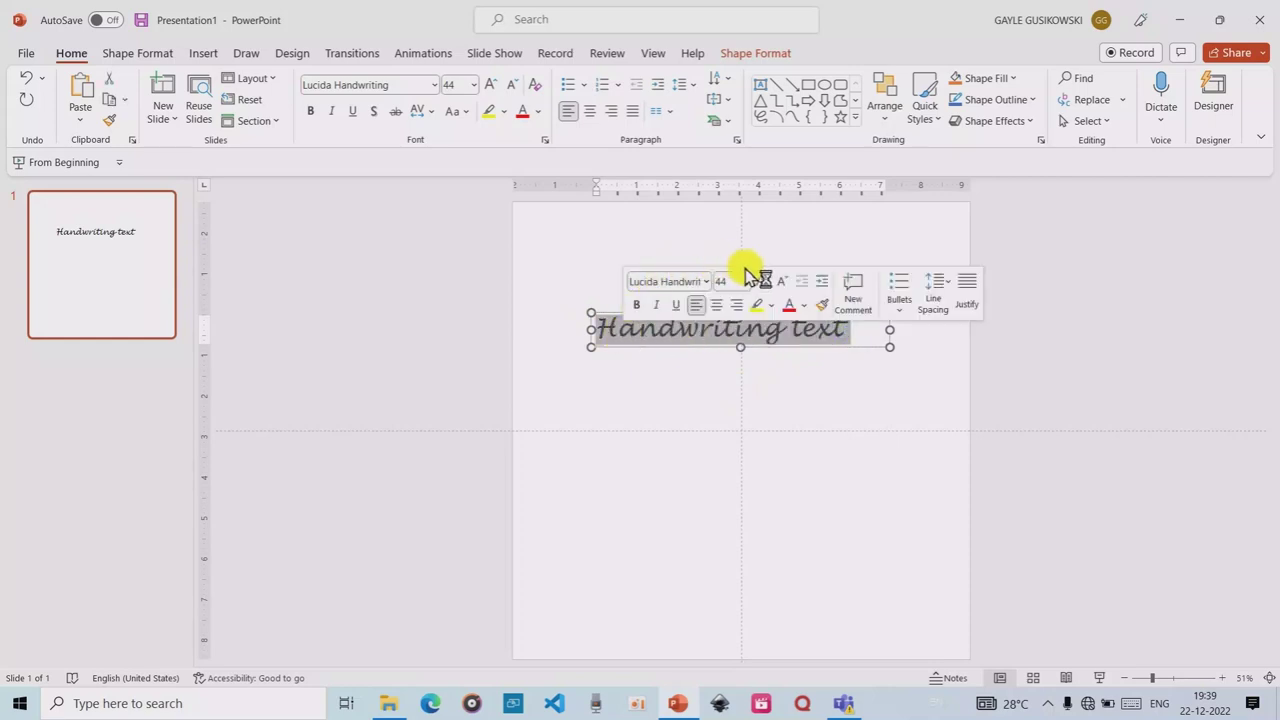
{"action": "left_click", "coordinate": [766, 278]}
{"action": "left_click", "coordinate": [766, 278]}
{"action": "left_click", "coordinate": [766, 278]}
{"action": "left_click", "coordinate": [766, 278]}
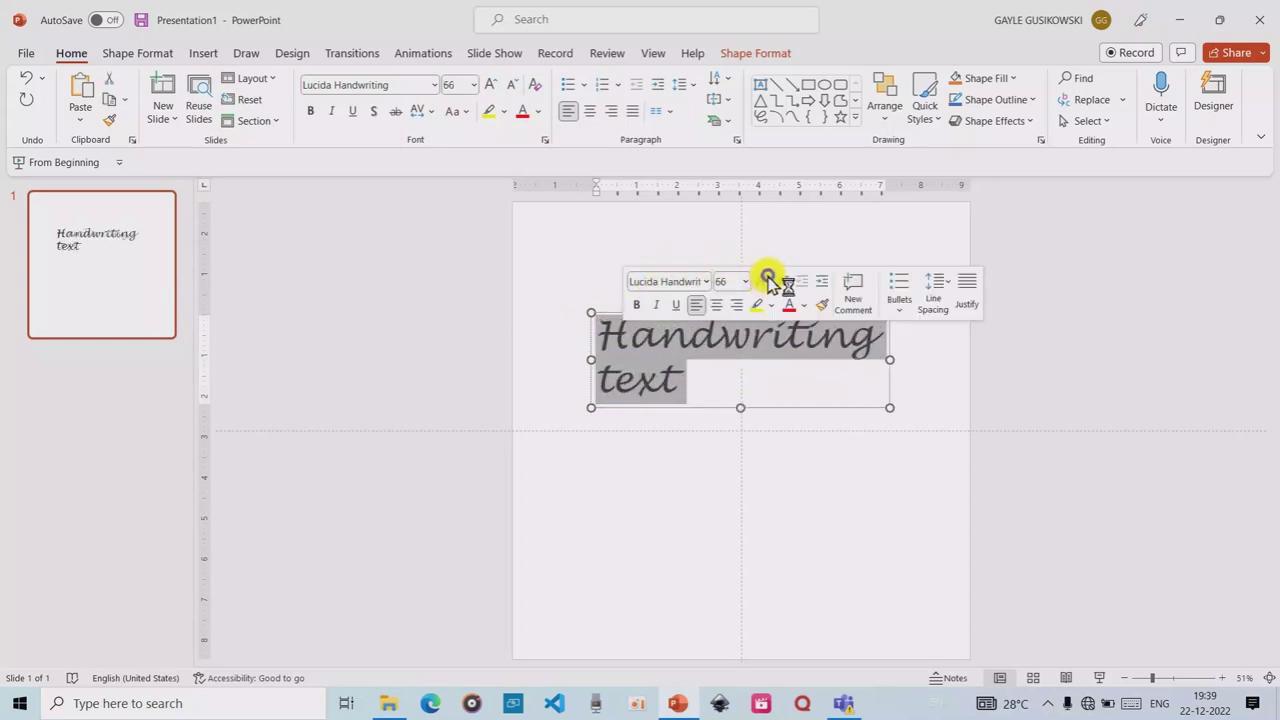
{"action": "left_click_drag", "start_coordinate": [890, 358], "coordinate": [1014, 357]}
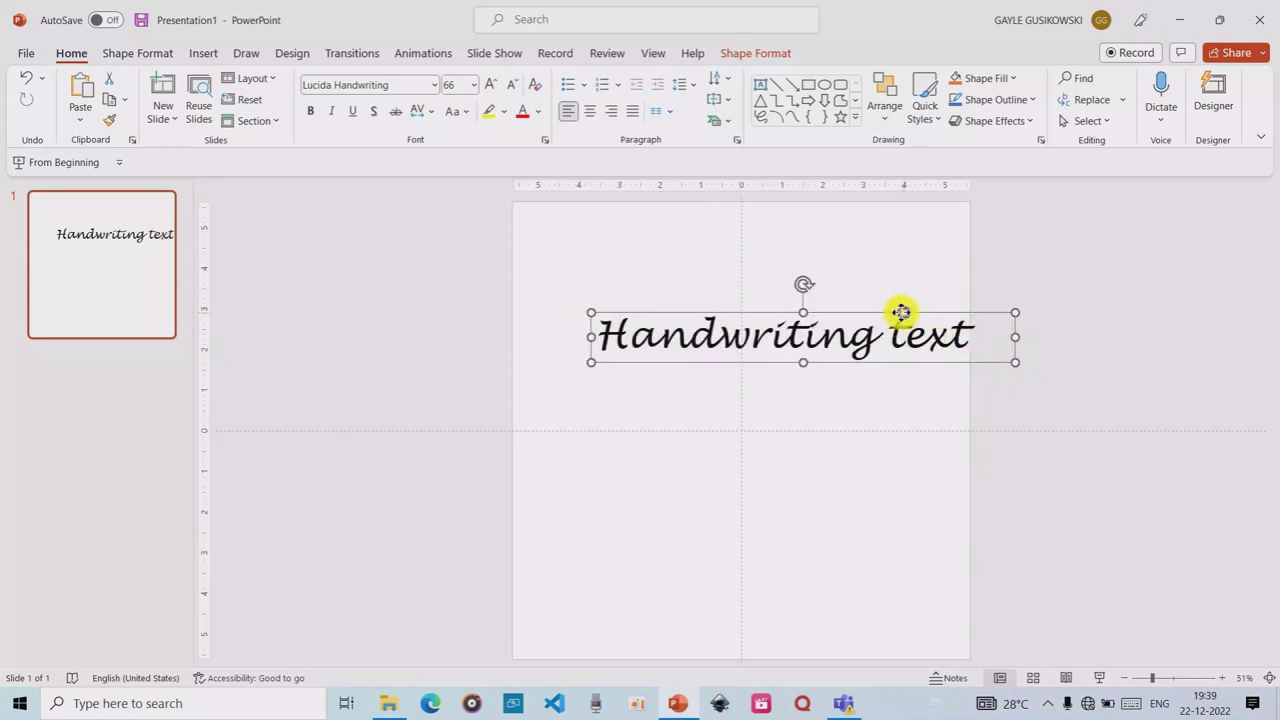
{"action": "left_click_drag", "start_coordinate": [901, 312], "coordinate": [855, 301]}
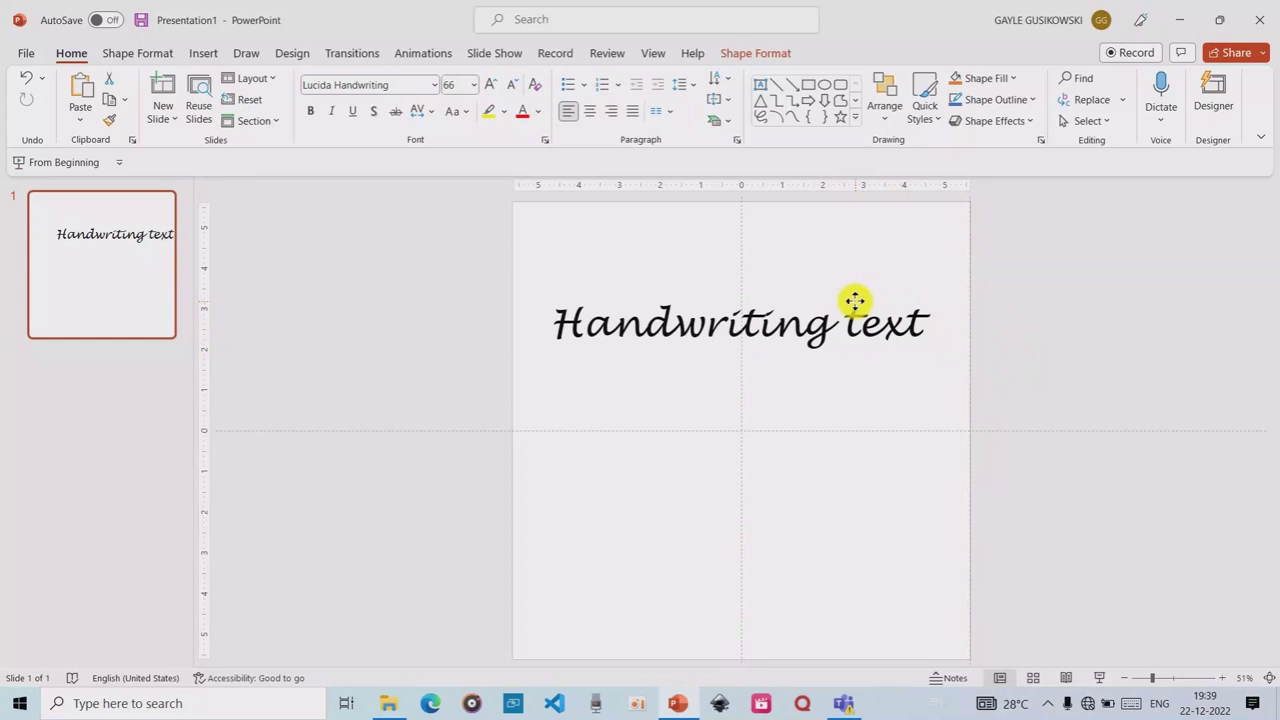
{"action": "left_click_drag", "start_coordinate": [852, 300], "coordinate": [863, 302]}
- Draw a second text box below the 'Handwriting text' heading
{"action": "left_click", "coordinate": [205, 55]}
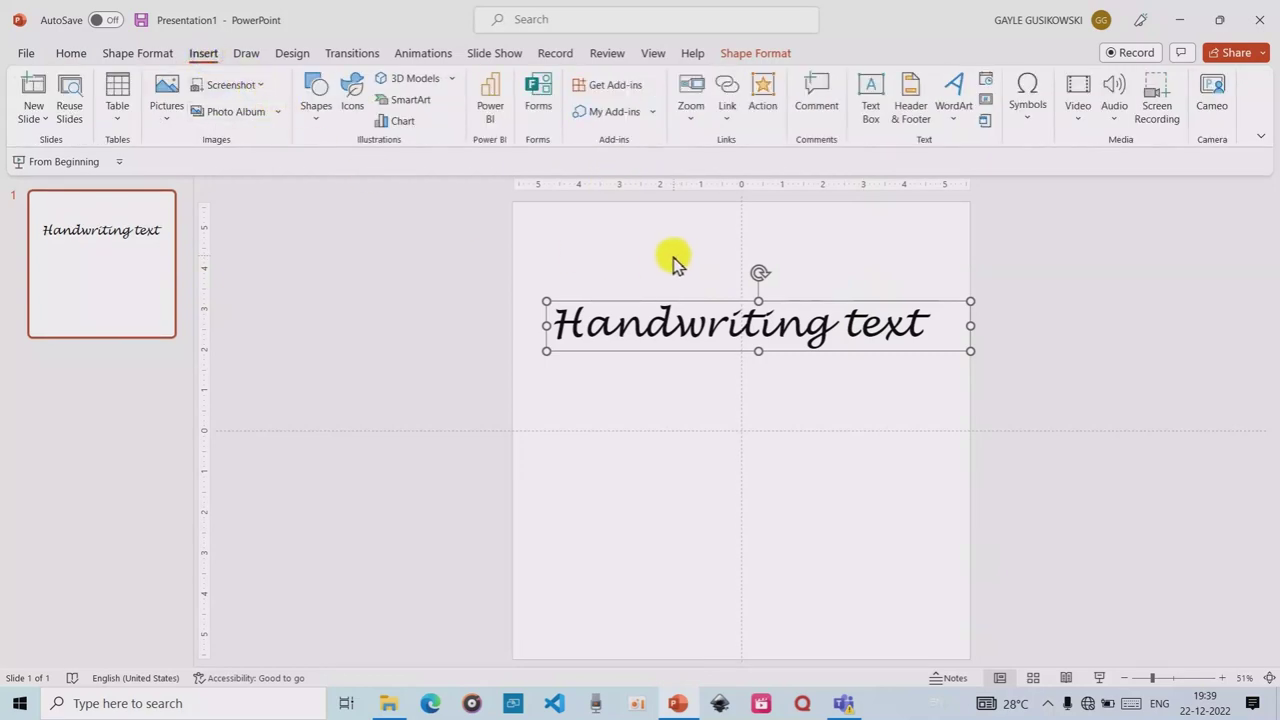
{"action": "left_click", "coordinate": [672, 255]}
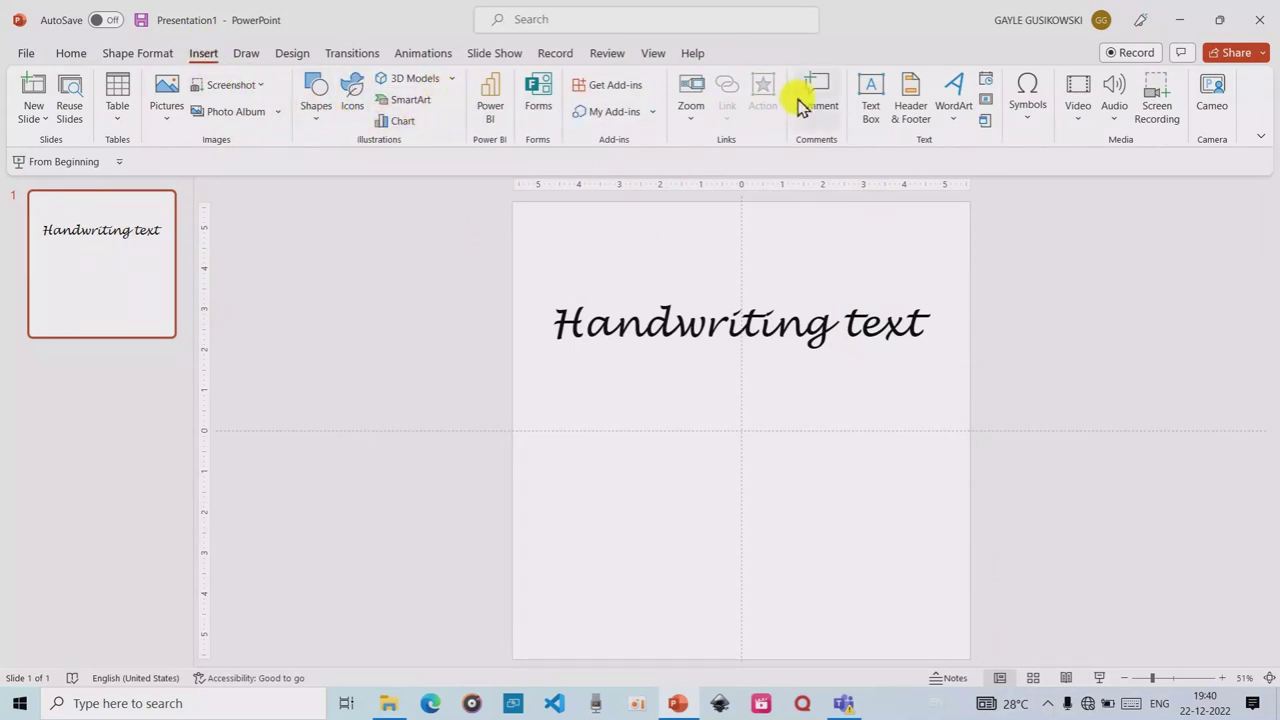
{"action": "left_click", "coordinate": [868, 96]}
{"action": "left_click_drag", "start_coordinate": [602, 412], "coordinate": [937, 462]}
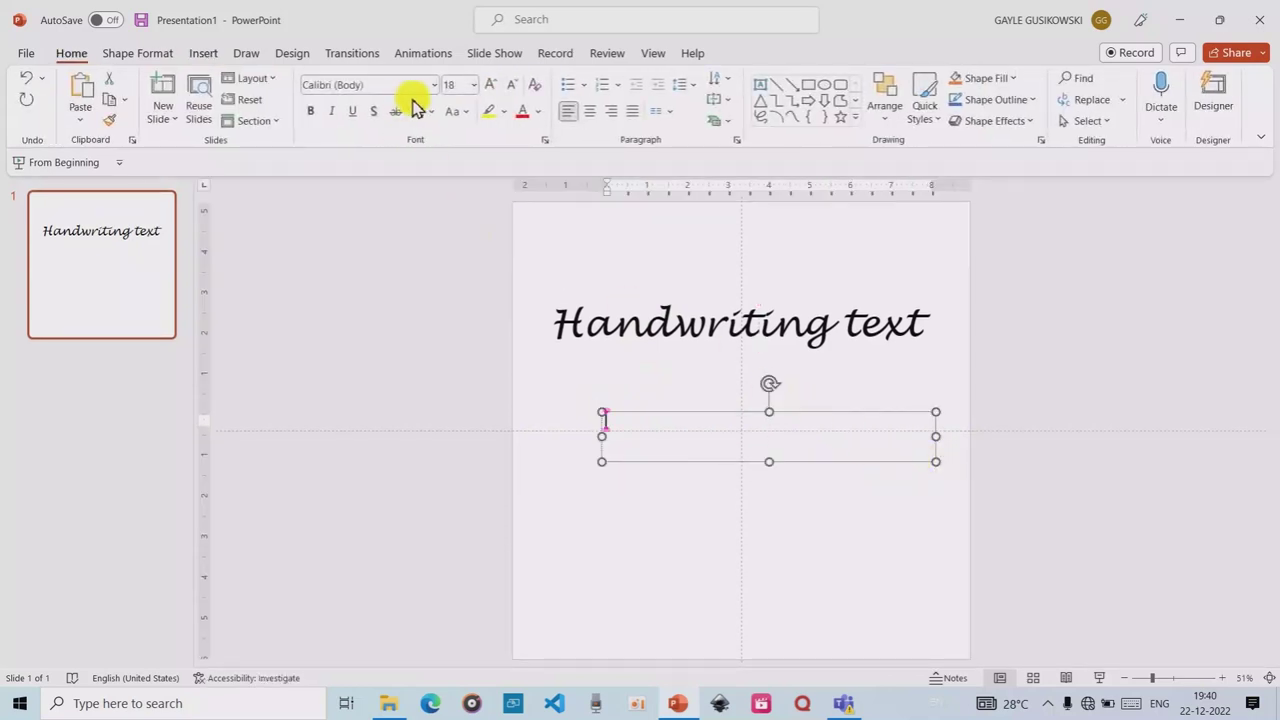
- Browse the font list down to the Ol Chiki fonts for the new box
{"action": "left_click", "coordinate": [433, 85]}
{"action": "scroll", "coordinate": [420, 400], "scroll_direction": "down", "scroll_amount": 10}
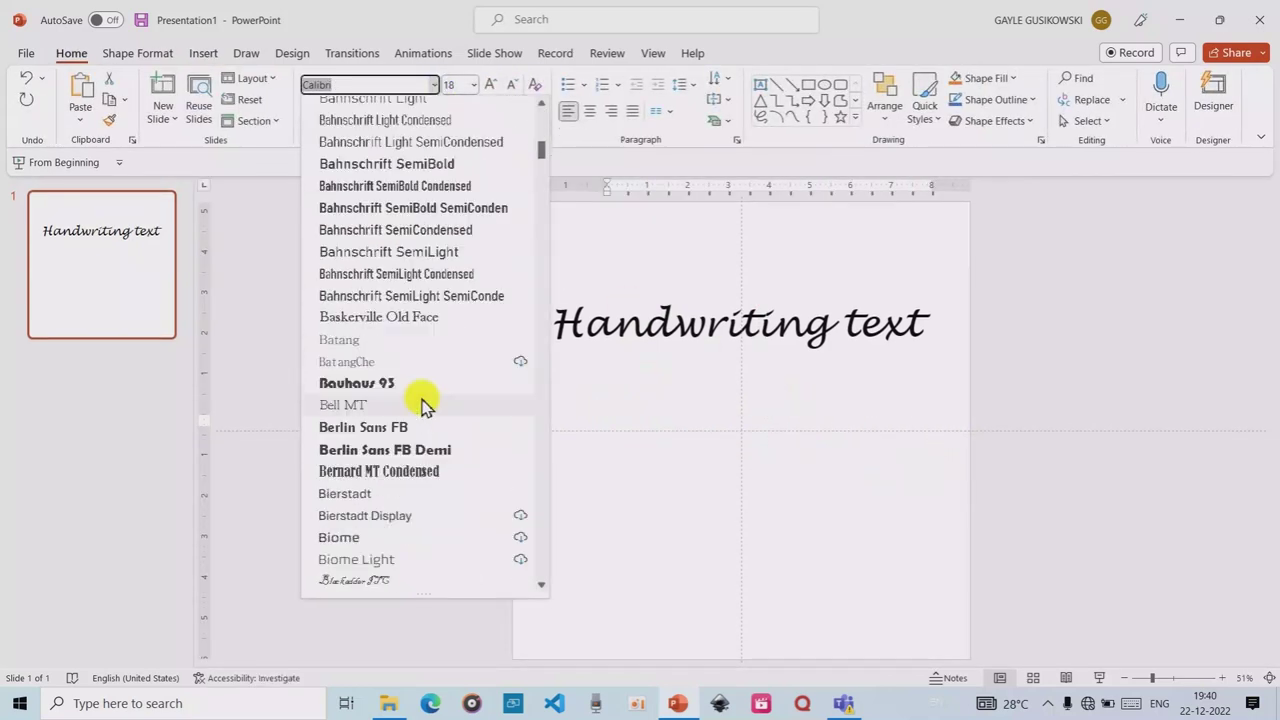
{"action": "scroll", "coordinate": [414, 406], "scroll_direction": "down", "scroll_amount": 10}
{"action": "scroll", "coordinate": [415, 412], "scroll_direction": "down", "scroll_amount": 10}
{"action": "scroll", "coordinate": [413, 407], "scroll_direction": "down", "scroll_amount": 10}
{"action": "scroll", "coordinate": [413, 407], "scroll_direction": "down", "scroll_amount": 10}
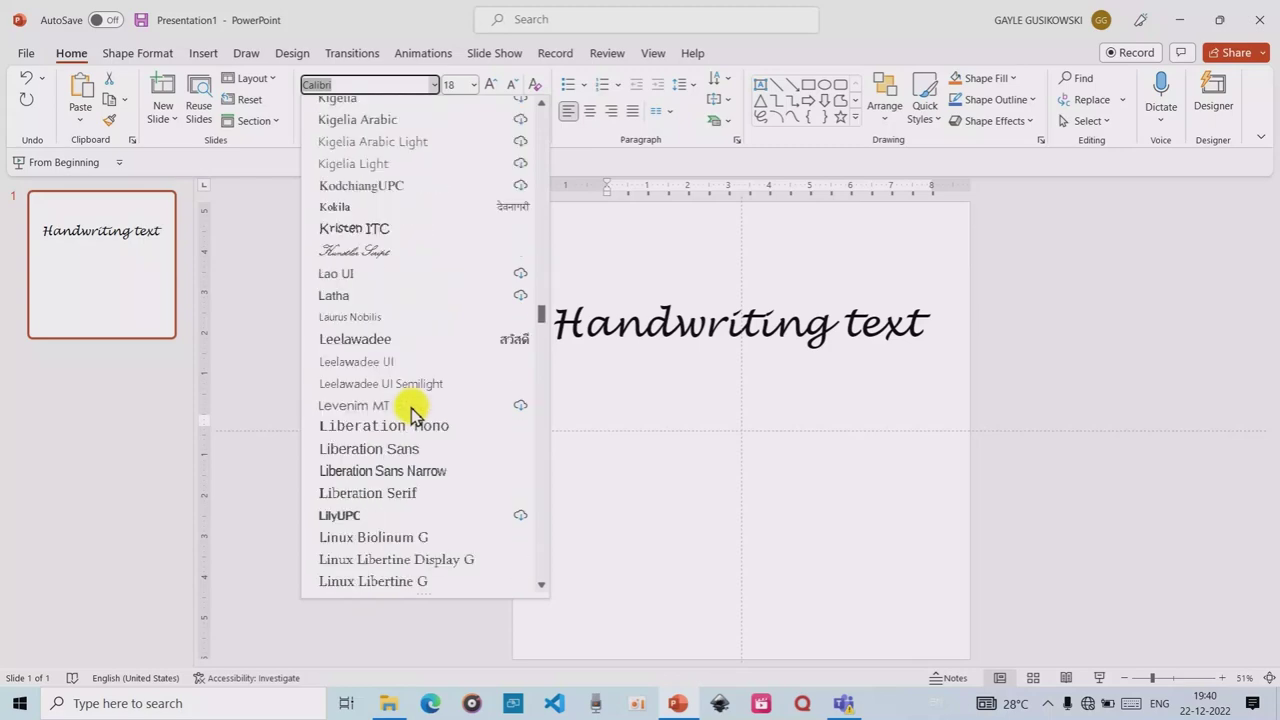
{"action": "scroll", "coordinate": [412, 408], "scroll_direction": "down", "scroll_amount": 10}
{"action": "scroll", "coordinate": [410, 408], "scroll_direction": "down", "scroll_amount": 10}
{"action": "scroll", "coordinate": [410, 410], "scroll_direction": "down", "scroll_amount": 10}
{"action": "scroll", "coordinate": [410, 410], "scroll_direction": "down", "scroll_amount": 10}
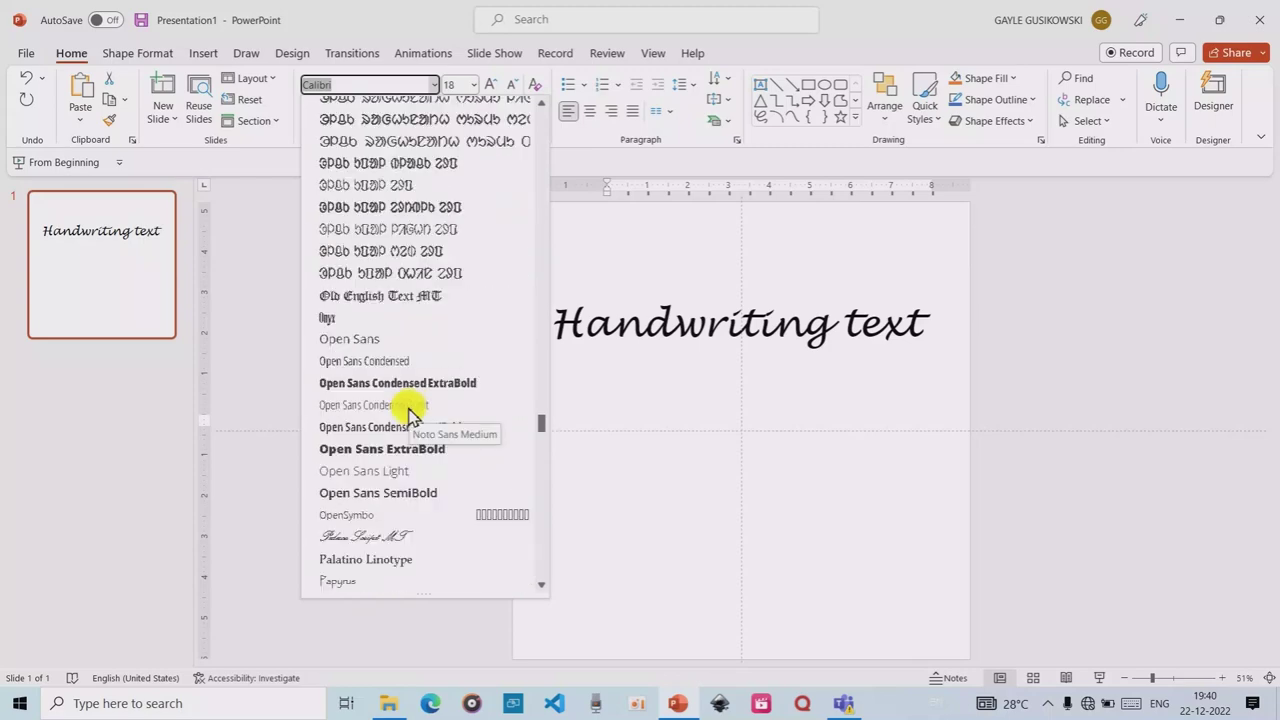
{"action": "scroll", "coordinate": [405, 408], "scroll_direction": "up", "scroll_amount": 5}
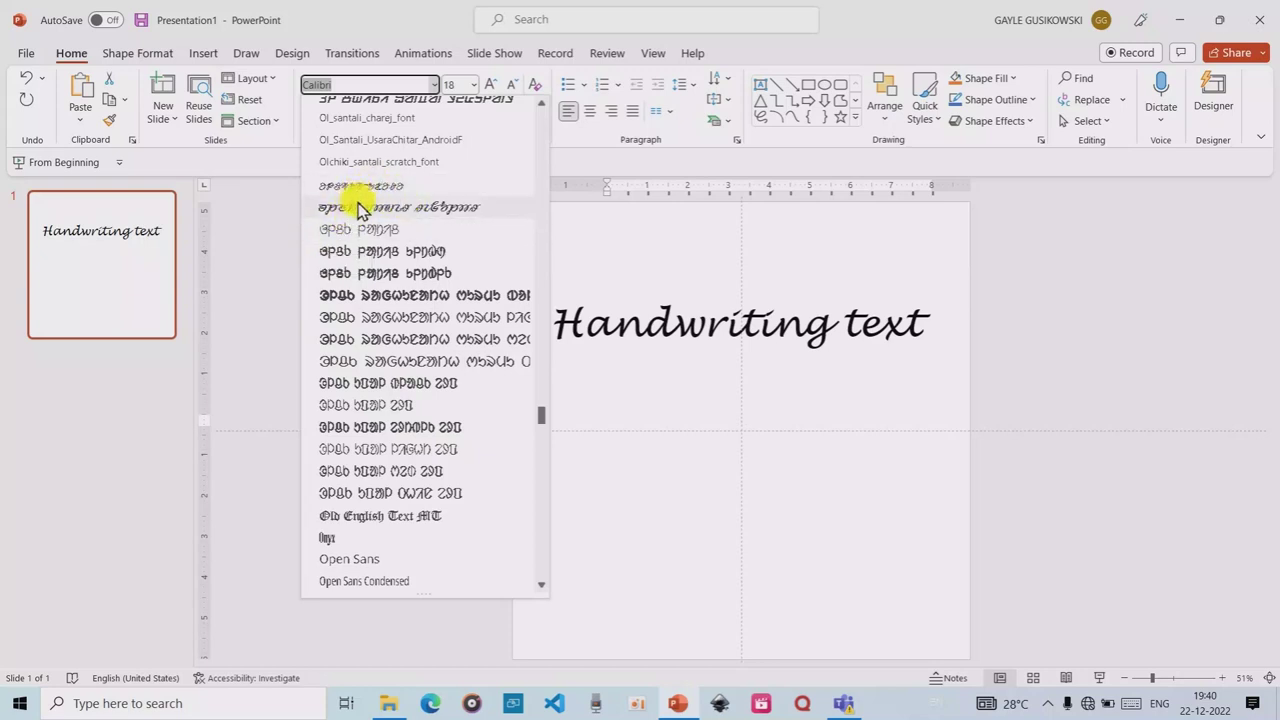
- Set the new box to OLCK Baber Regular at 44 pt and type its text
{"action": "left_click", "coordinate": [372, 207]}
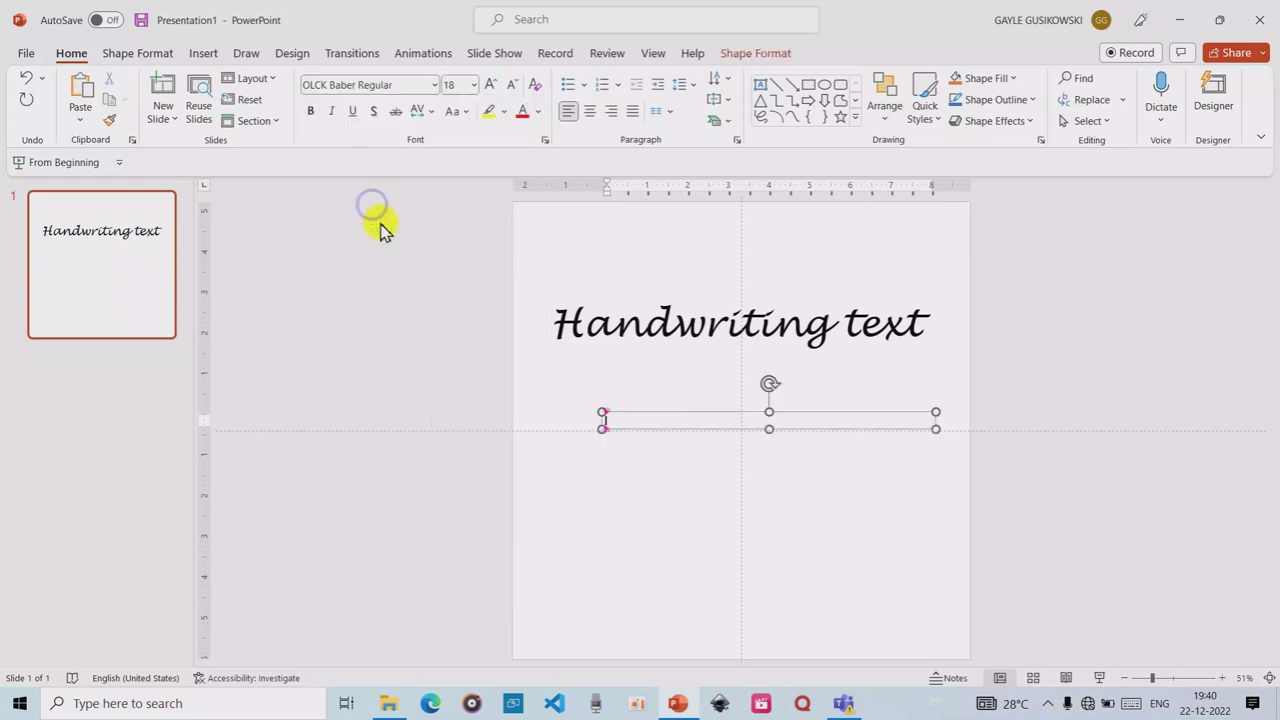
{"action": "left_click", "coordinate": [494, 84]}
{"action": "left_click", "coordinate": [494, 84]}
{"action": "left_click", "coordinate": [496, 85]}
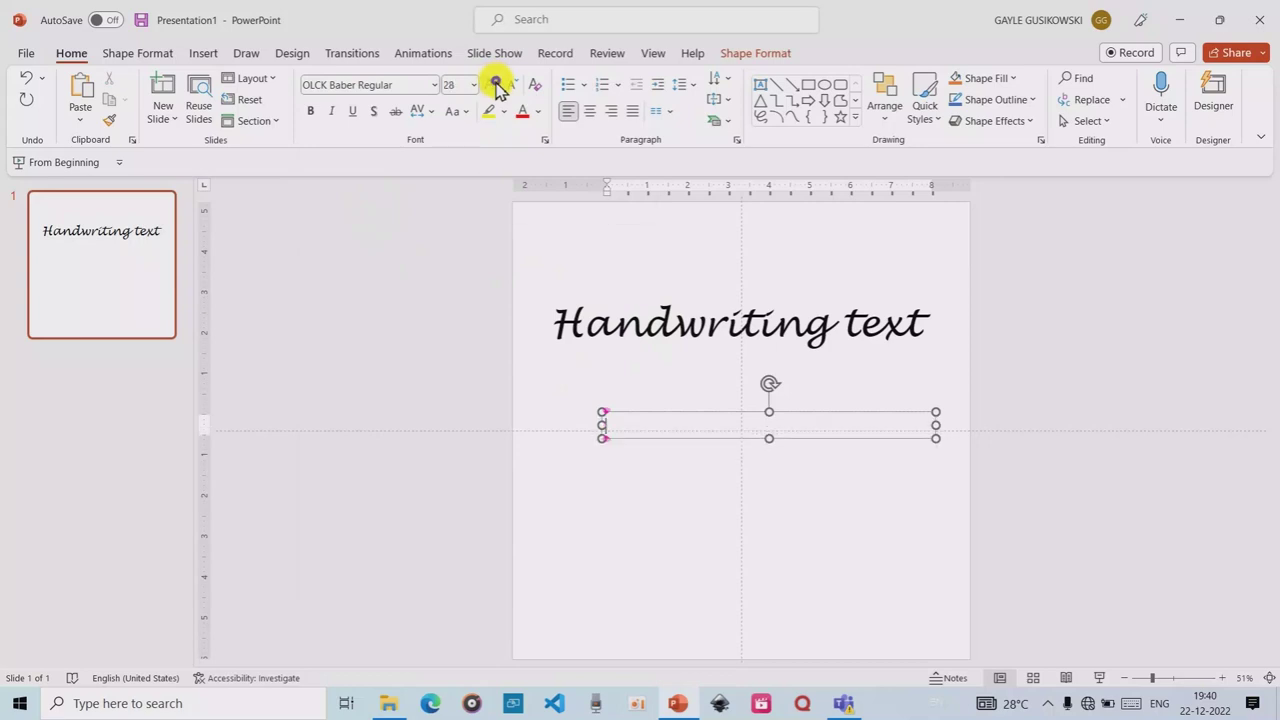
{"action": "left_click", "coordinate": [496, 85]}
{"action": "left_click", "coordinate": [496, 85]}
{"action": "left_click", "coordinate": [496, 85]}
{"action": "left_click", "coordinate": [496, 85]}
{"action": "left_click", "coordinate": [496, 85]}
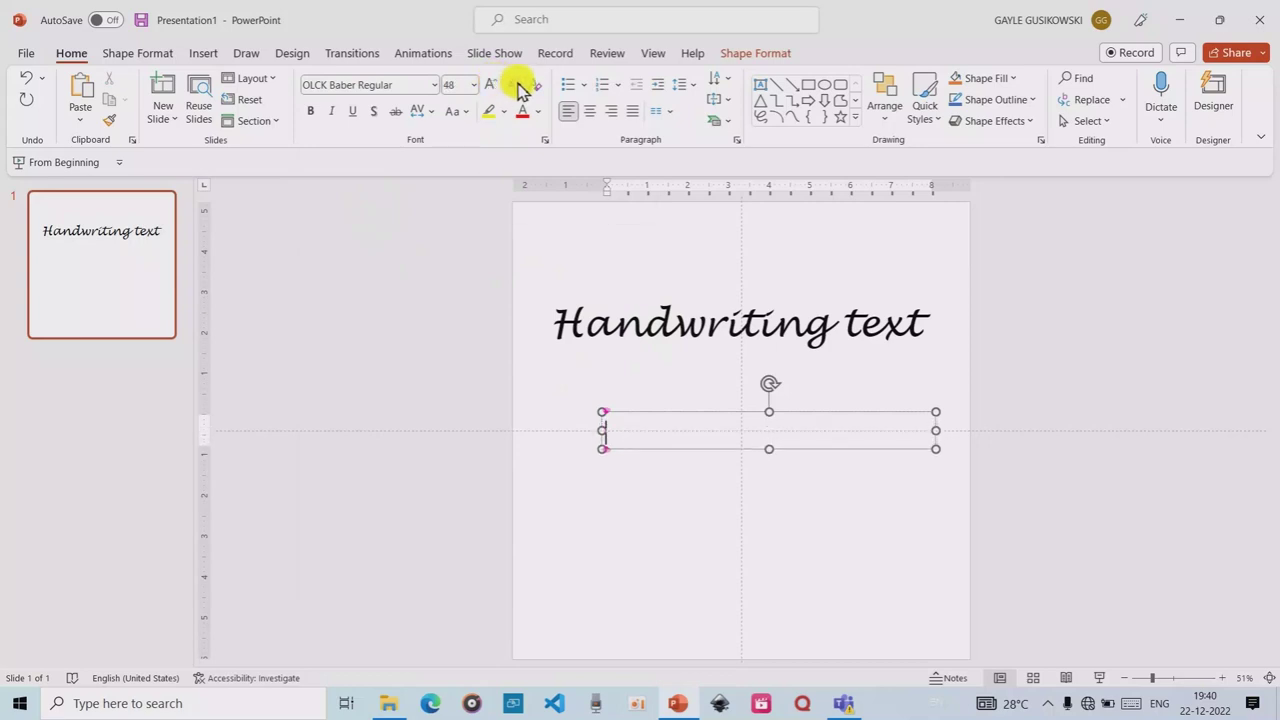
{"action": "left_click", "coordinate": [514, 84]}
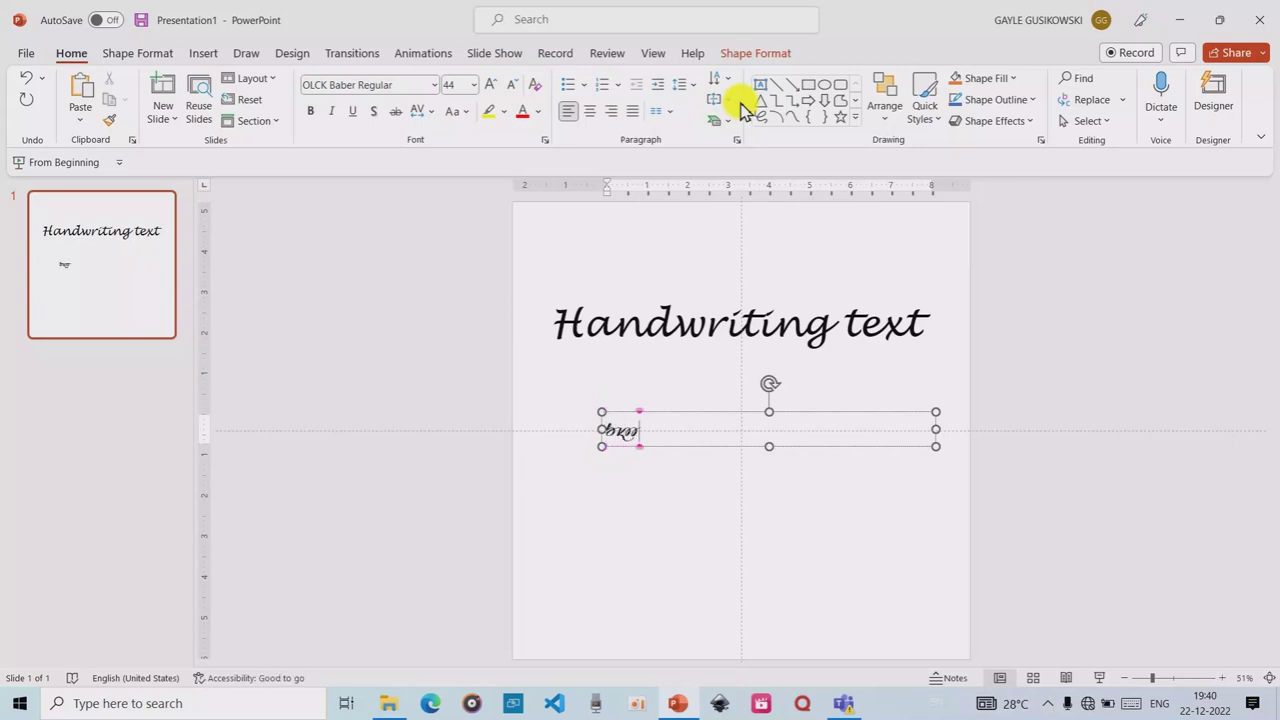
{"action": "type", "text": "ing"}
{"action": "type", "text": " t"}
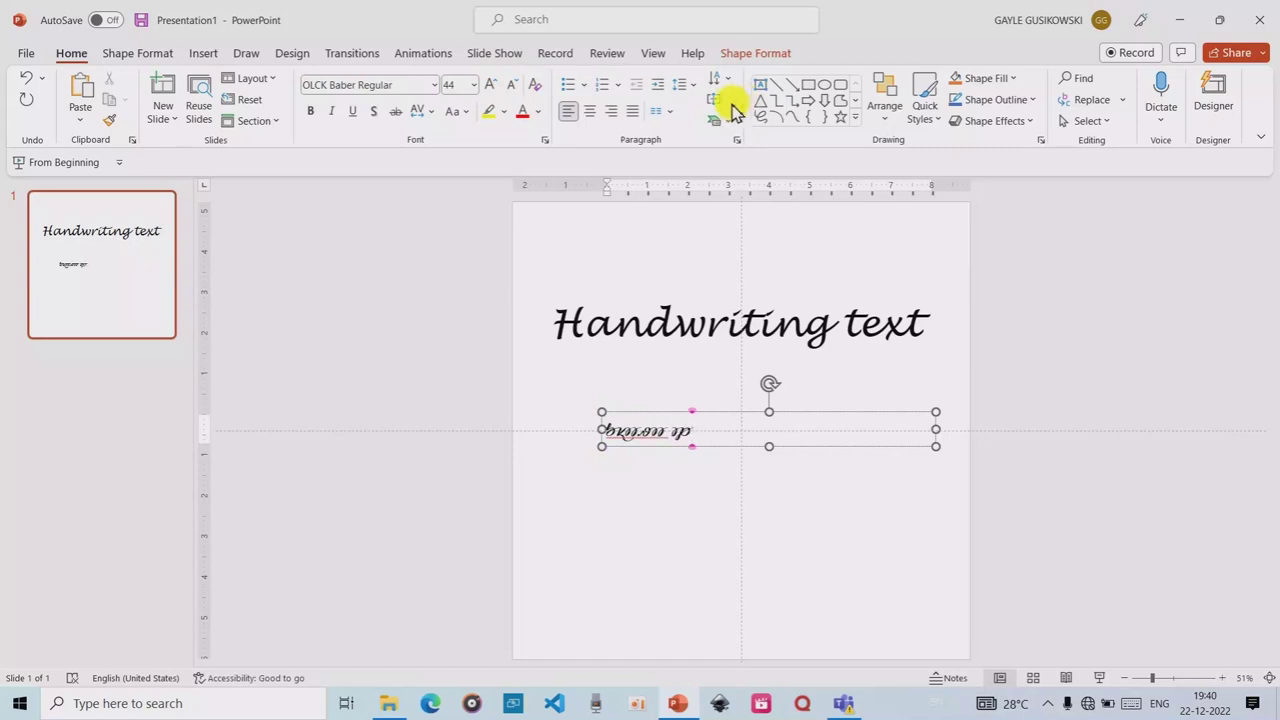
- Select the typed script and enlarge it to 138 pt
{"action": "mouse_move", "coordinate": [677, 431]}
{"action": "left_mouse_down"}
{"action": "mouse_move", "coordinate": [691, 432]}
{"action": "mouse_move", "coordinate": [606, 431]}
{"action": "left_mouse_up"}
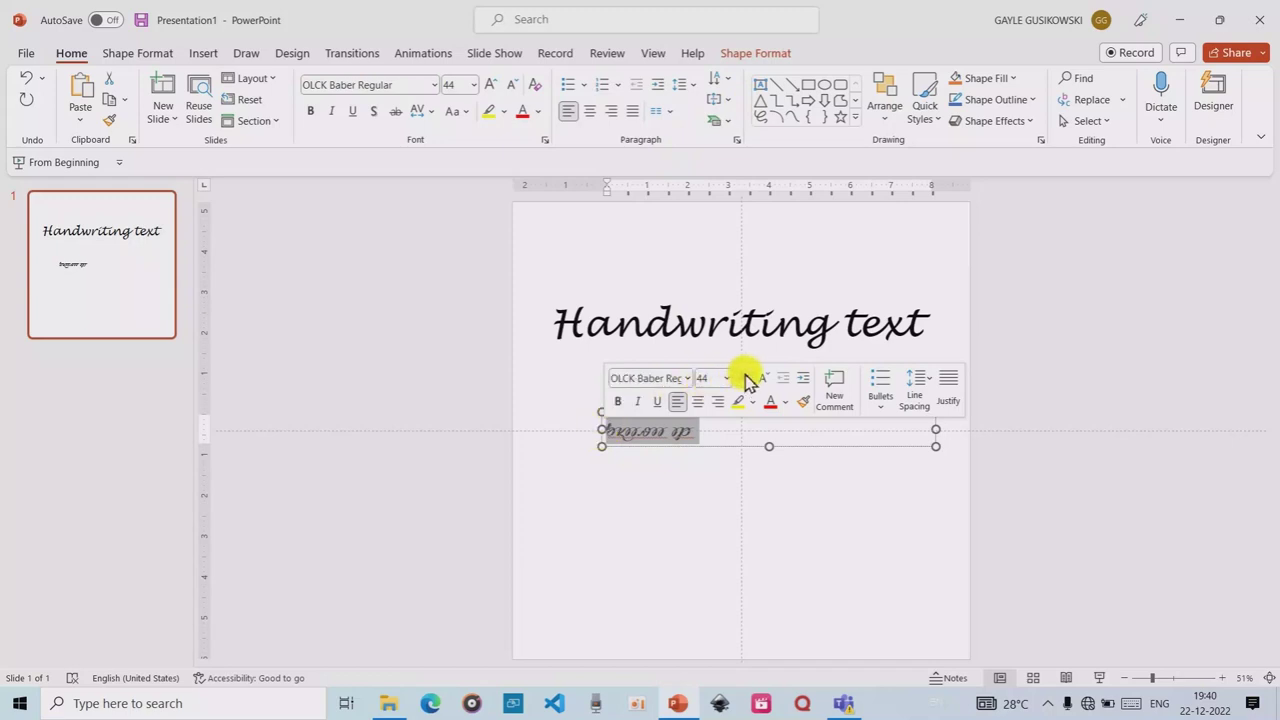
{"action": "left_click", "coordinate": [744, 377]}
{"action": "left_click", "coordinate": [745, 377]}
{"action": "left_click", "coordinate": [745, 377]}
{"action": "left_click", "coordinate": [746, 377]}
{"action": "left_click", "coordinate": [747, 377]}
{"action": "left_click", "coordinate": [748, 377]}
{"action": "left_click", "coordinate": [748, 377]}
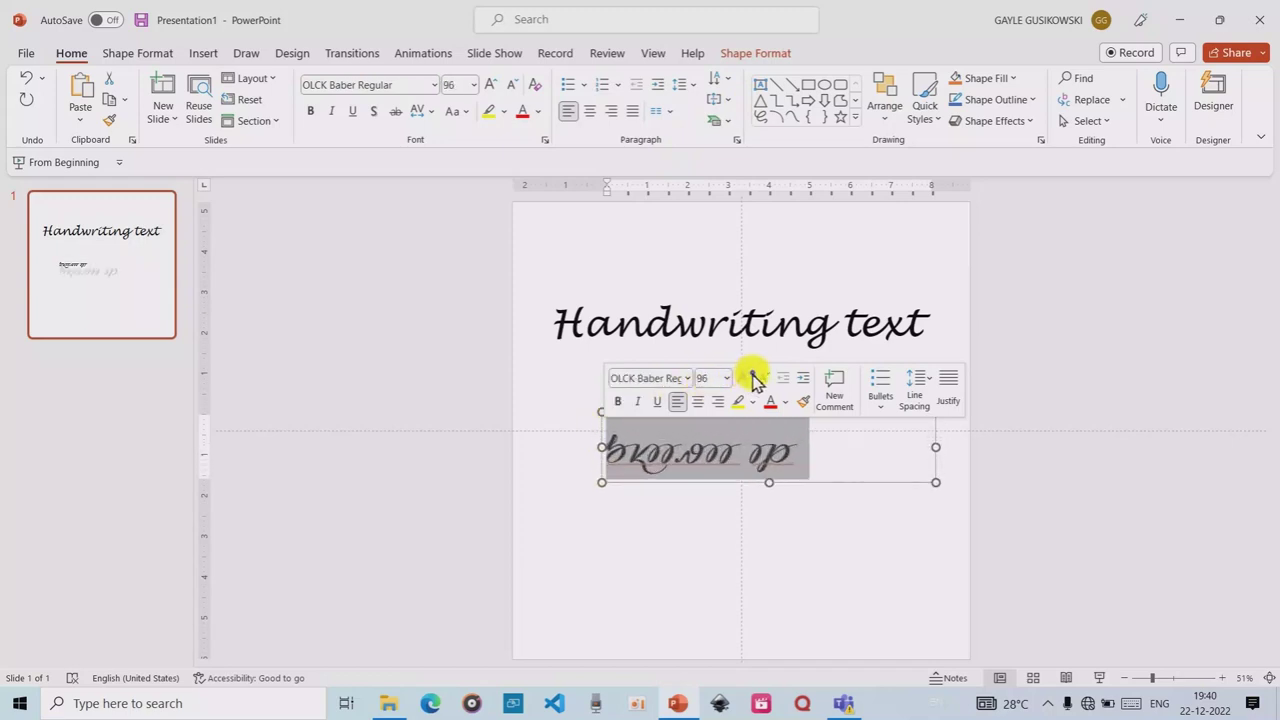
{"action": "left_click", "coordinate": [748, 377]}
{"action": "left_click", "coordinate": [748, 377]}
{"action": "left_click", "coordinate": [748, 377]}
{"action": "left_click", "coordinate": [748, 377]}
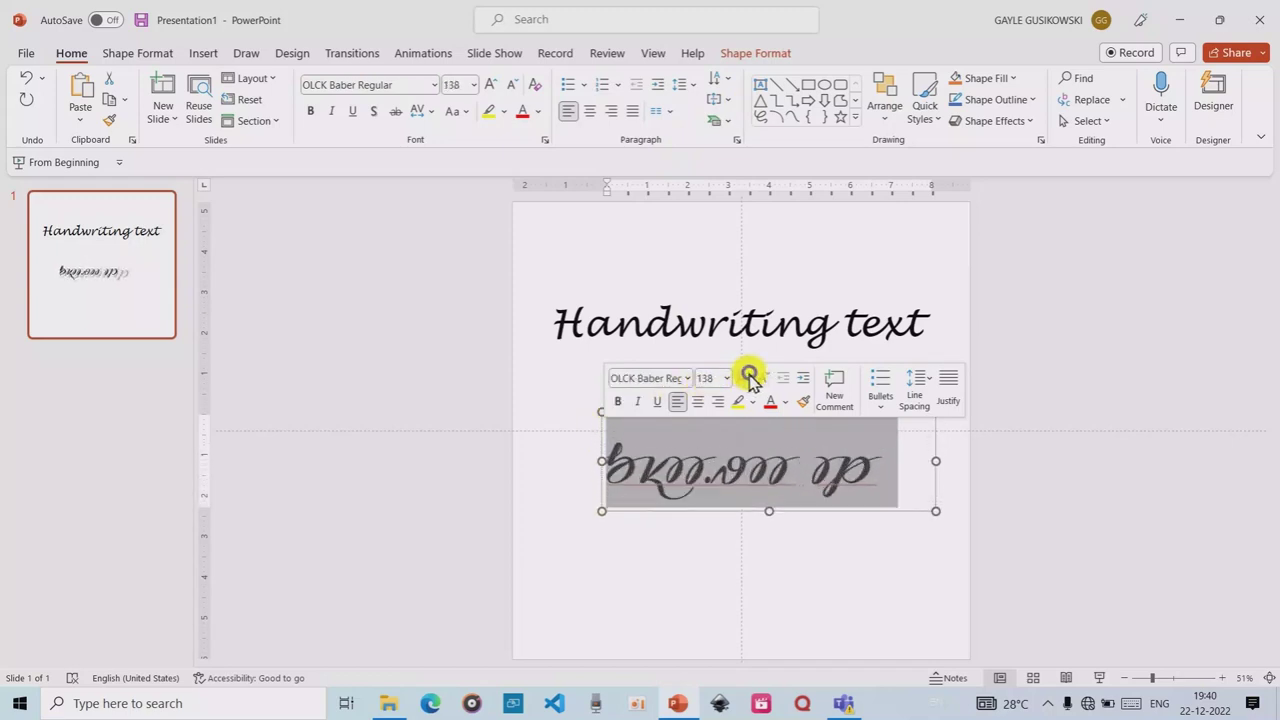
- Move the OLCK Baber script box lower, below the heading
{"action": "left_click", "coordinate": [1037, 390]}
{"action": "left_click", "coordinate": [808, 440]}
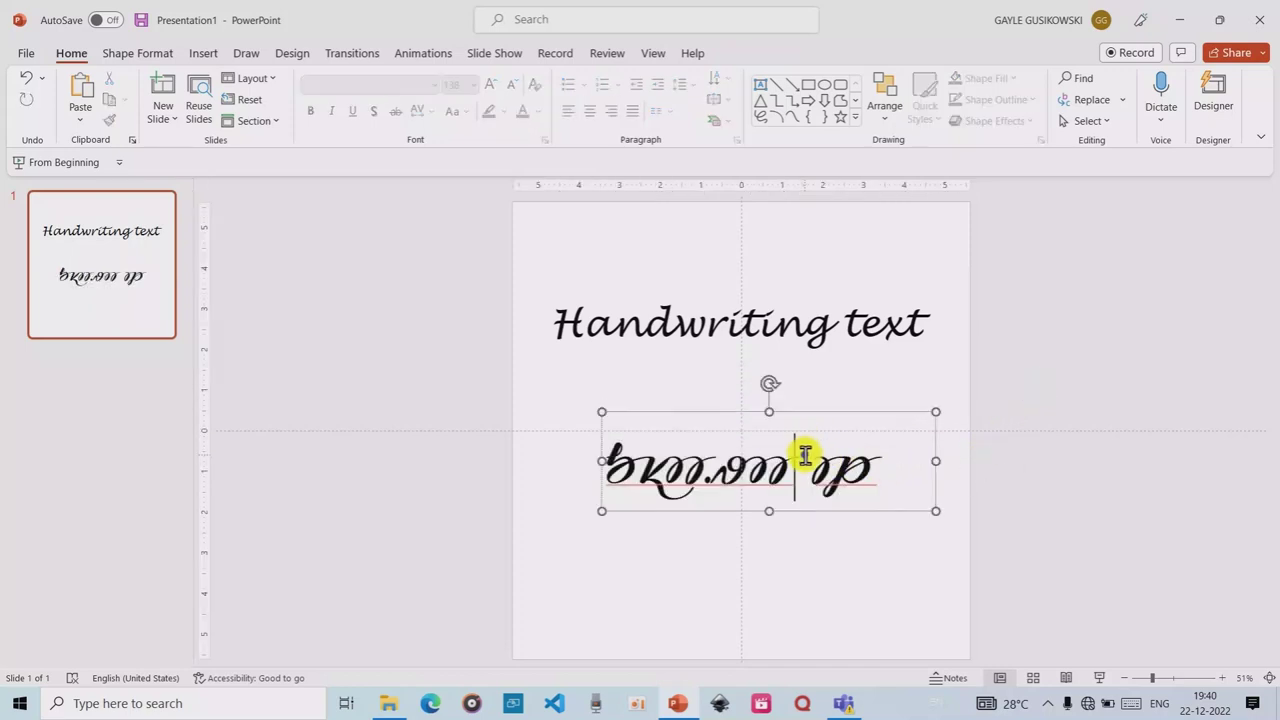
{"action": "mouse_move", "coordinate": [868, 409]}
{"action": "left_mouse_down"}
{"action": "mouse_move", "coordinate": [847, 443]}
{"action": "mouse_move", "coordinate": [846, 431]}
{"action": "left_mouse_up"}
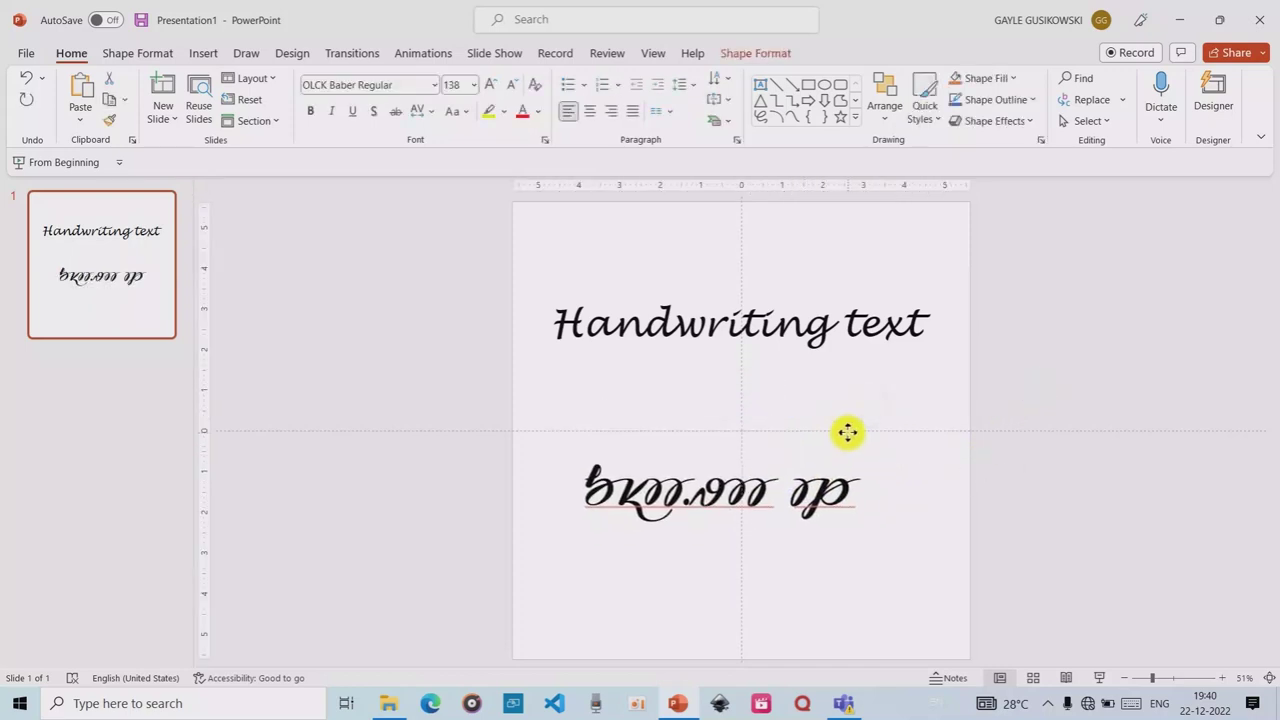
{"action": "left_click", "coordinate": [857, 320]}
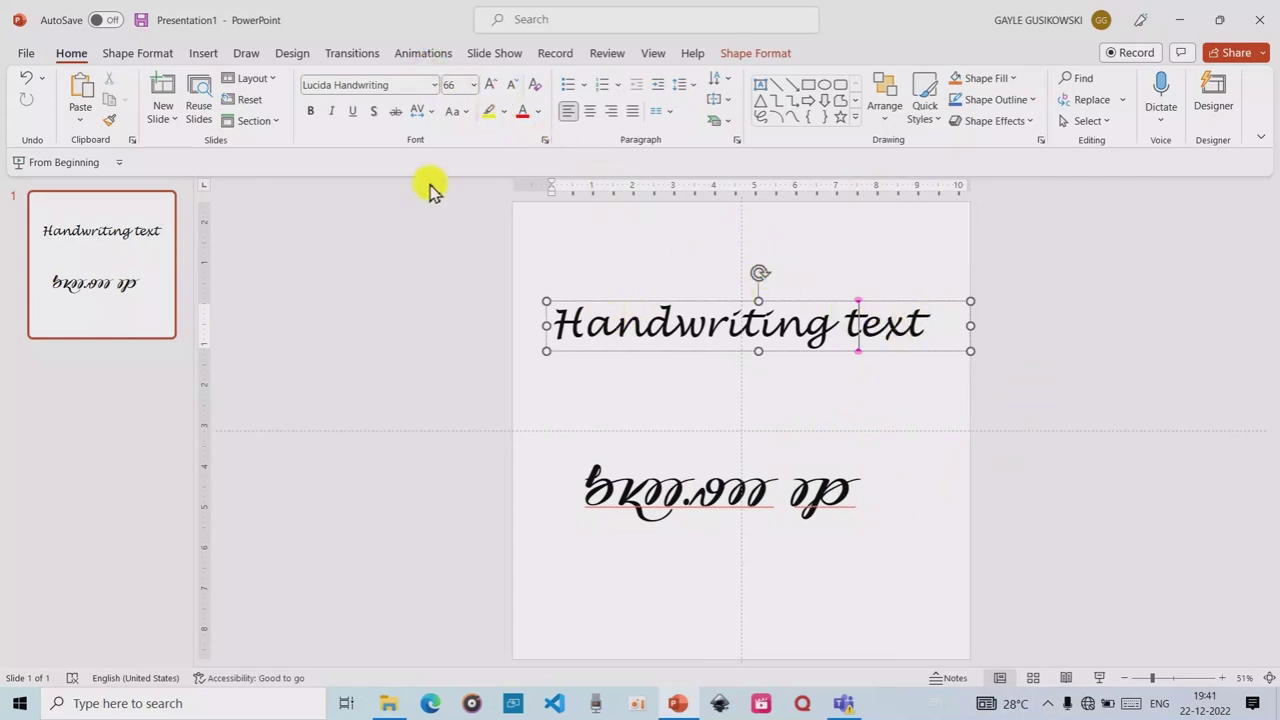
- Enlarge the heading to 88 pt and centre it horizontally on the slide
{"action": "left_click", "coordinate": [491, 83]}
{"action": "left_click", "coordinate": [494, 82]}
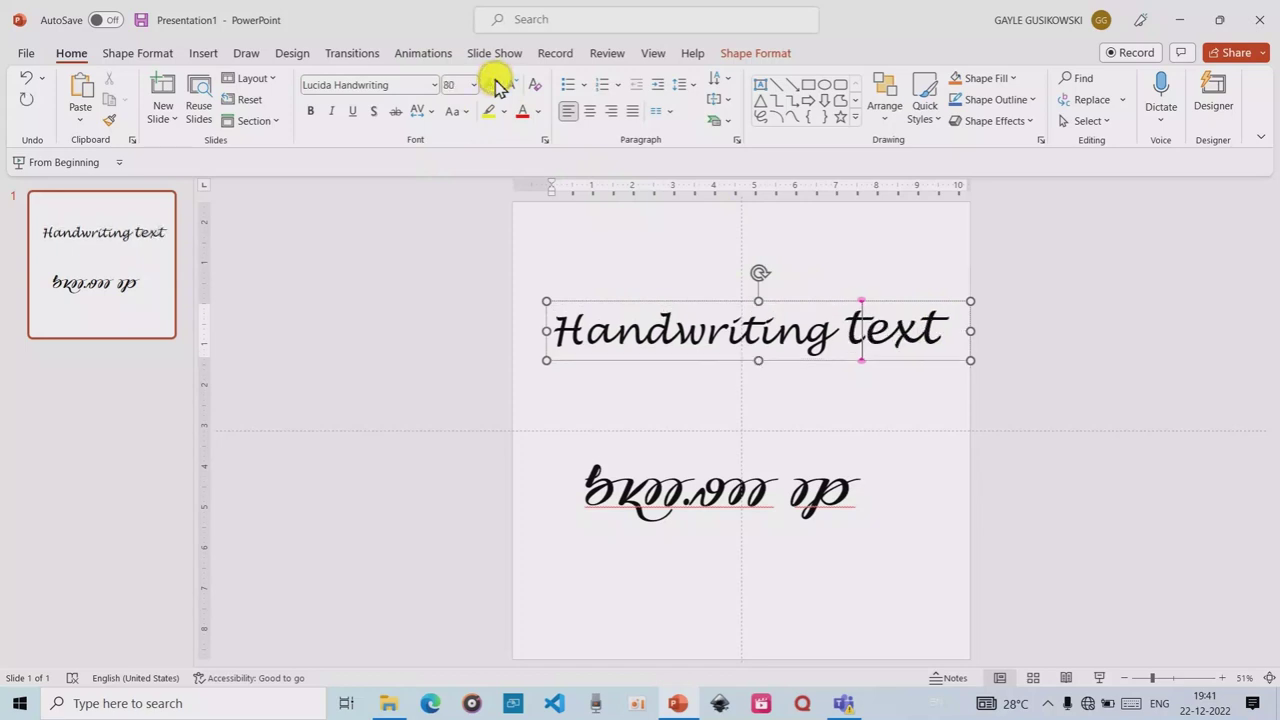
{"action": "left_click", "coordinate": [494, 82]}
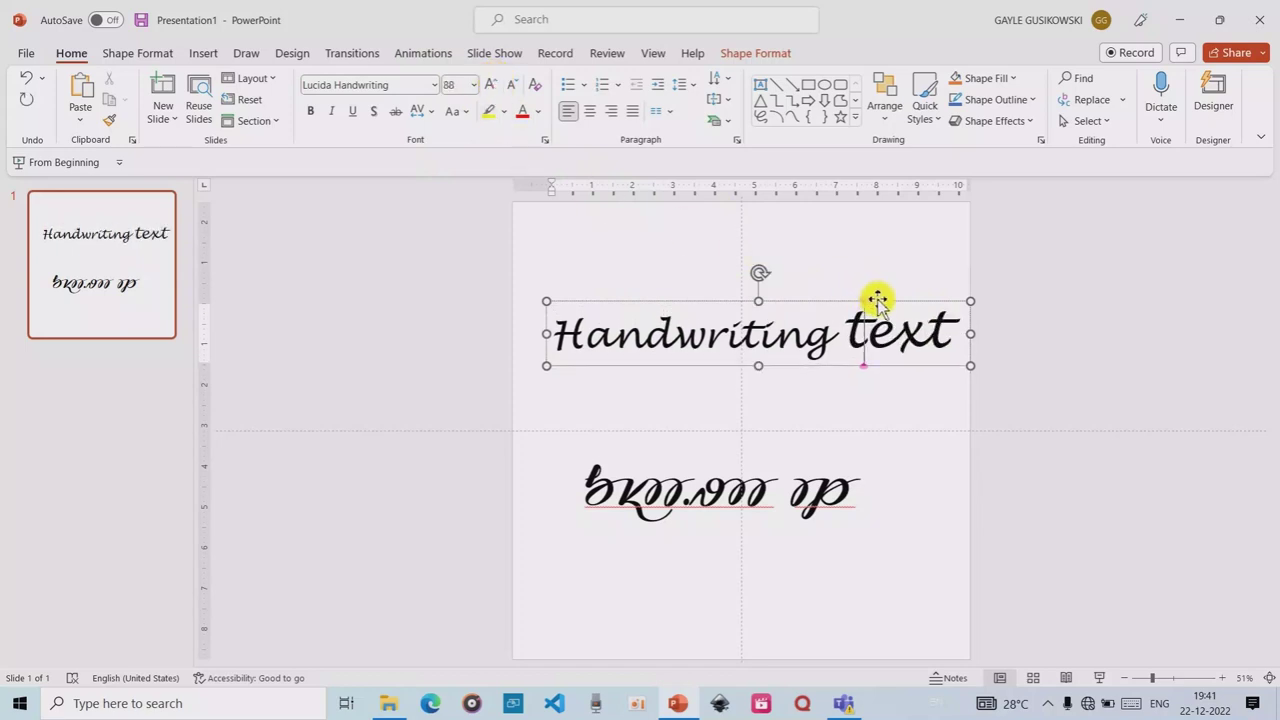
{"action": "left_click_drag", "start_coordinate": [875, 298], "coordinate": [863, 298]}
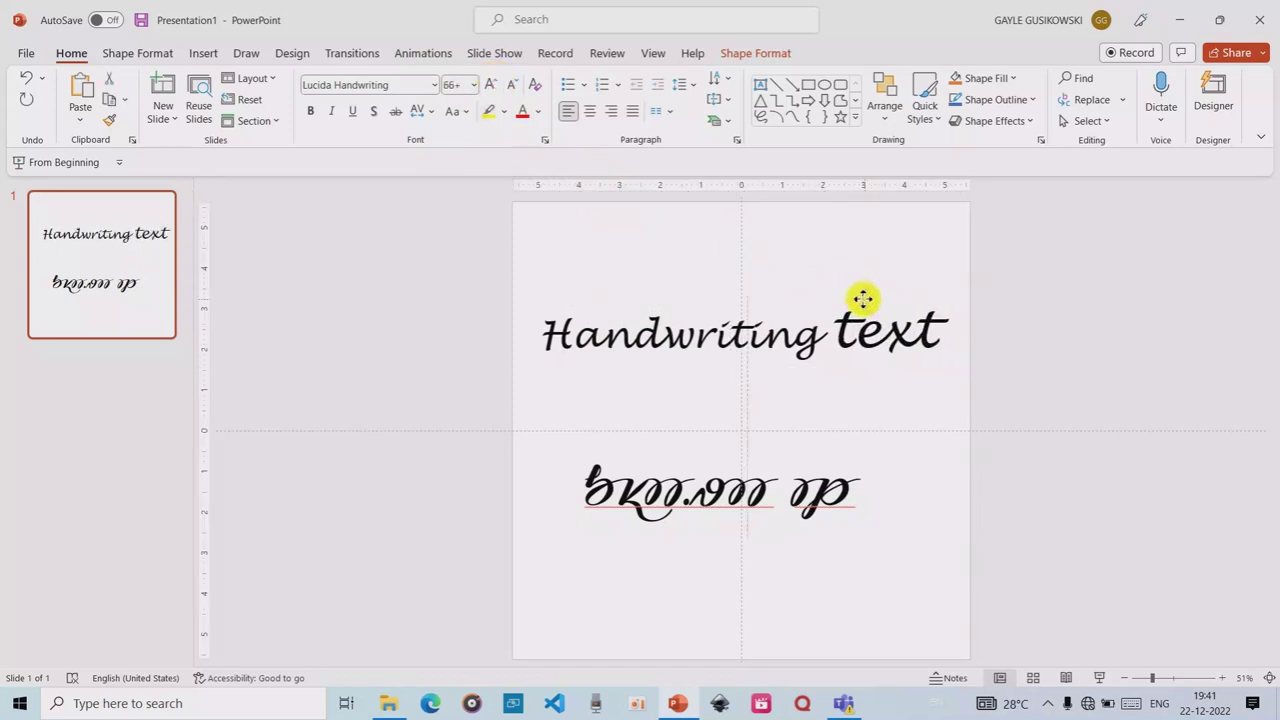
- Reset the heading text to 40 pt, then step it up to 72 pt
{"action": "left_click", "coordinate": [934, 325]}
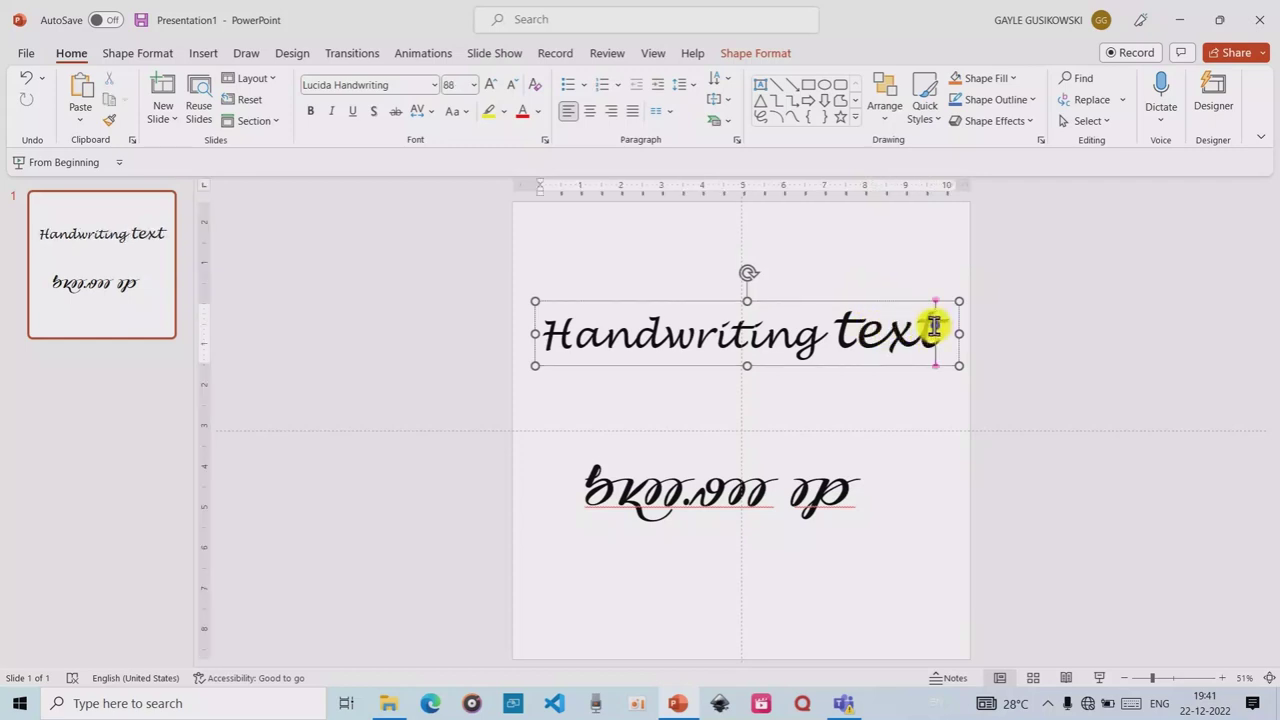
{"action": "left_click_drag", "start_coordinate": [934, 325], "coordinate": [574, 331]}
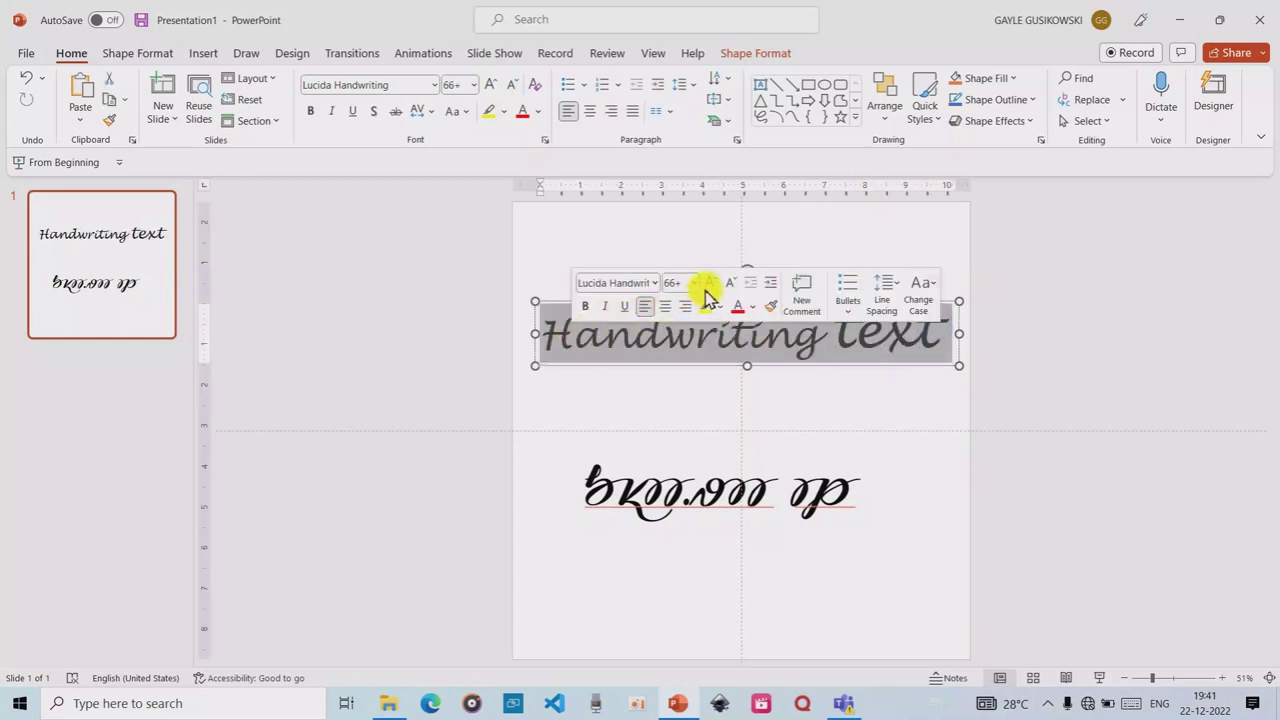
{"action": "left_click", "coordinate": [693, 283]}
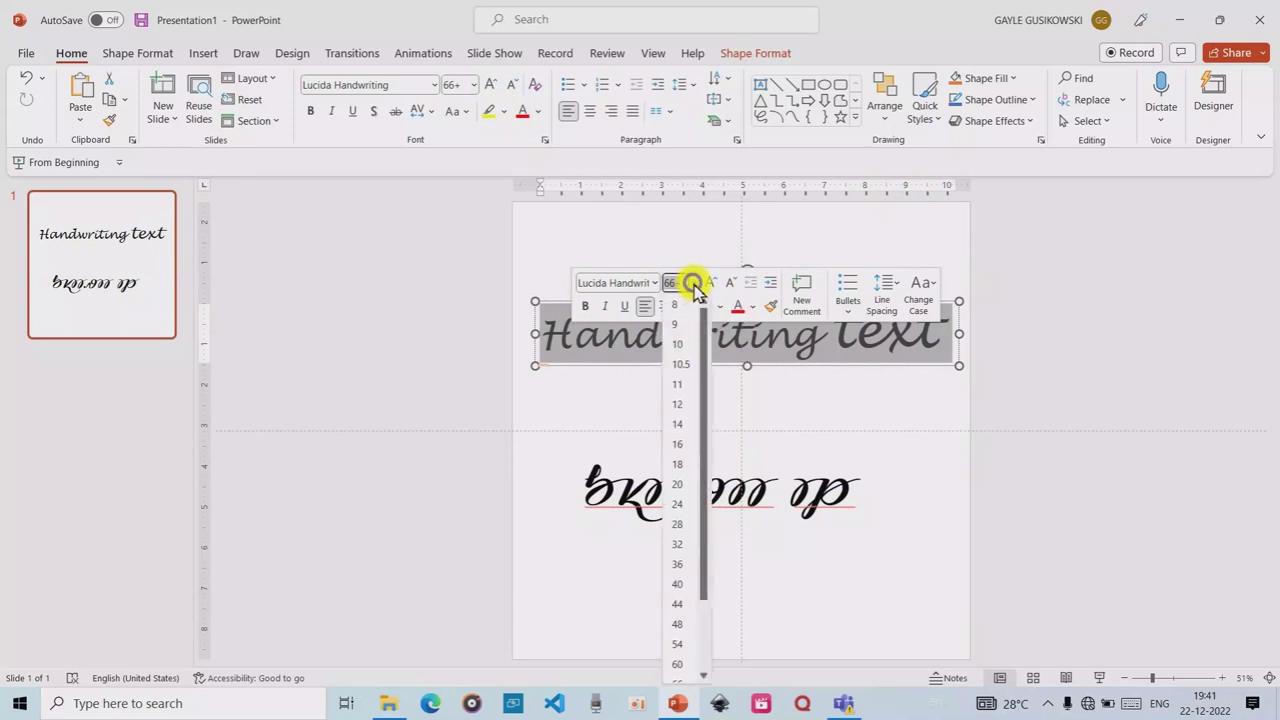
{"action": "left_click", "coordinate": [677, 584]}
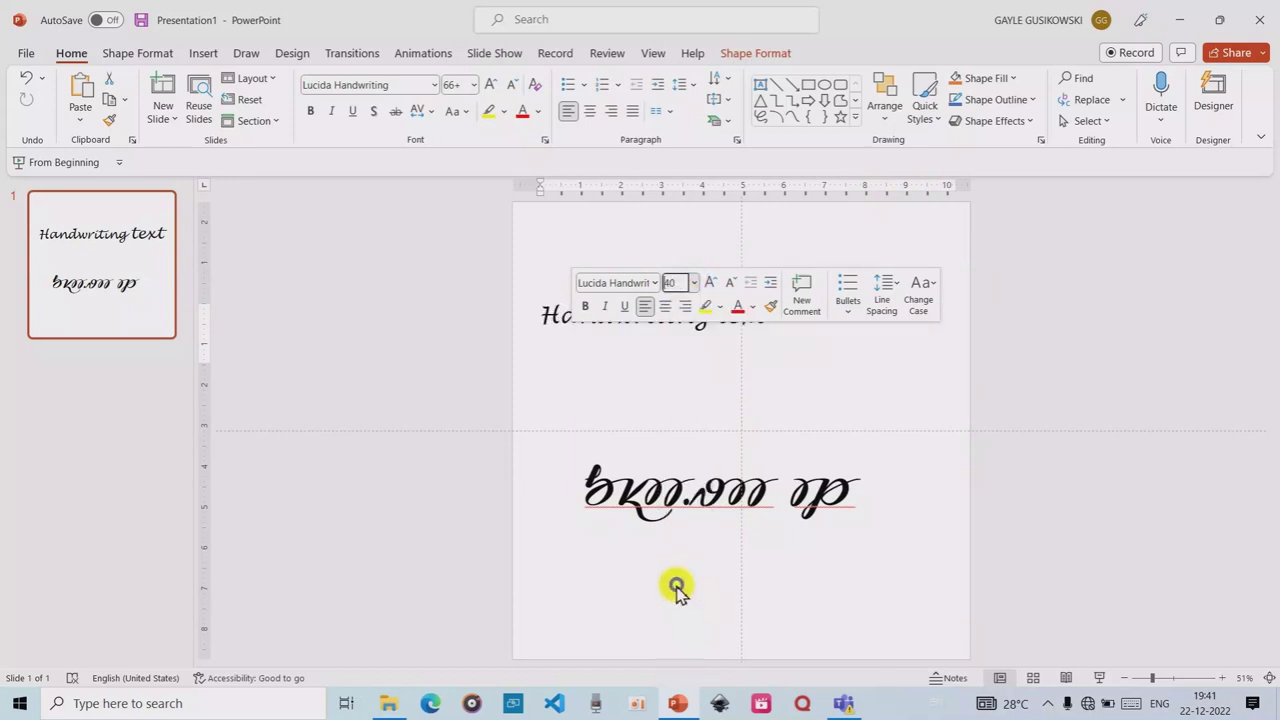
{"action": "left_click", "coordinate": [715, 284]}
{"action": "left_click", "coordinate": [715, 284]}
{"action": "left_click", "coordinate": [715, 284]}
{"action": "left_click", "coordinate": [715, 284]}
{"action": "left_click", "coordinate": [715, 284]}
{"action": "left_click", "coordinate": [715, 284]}
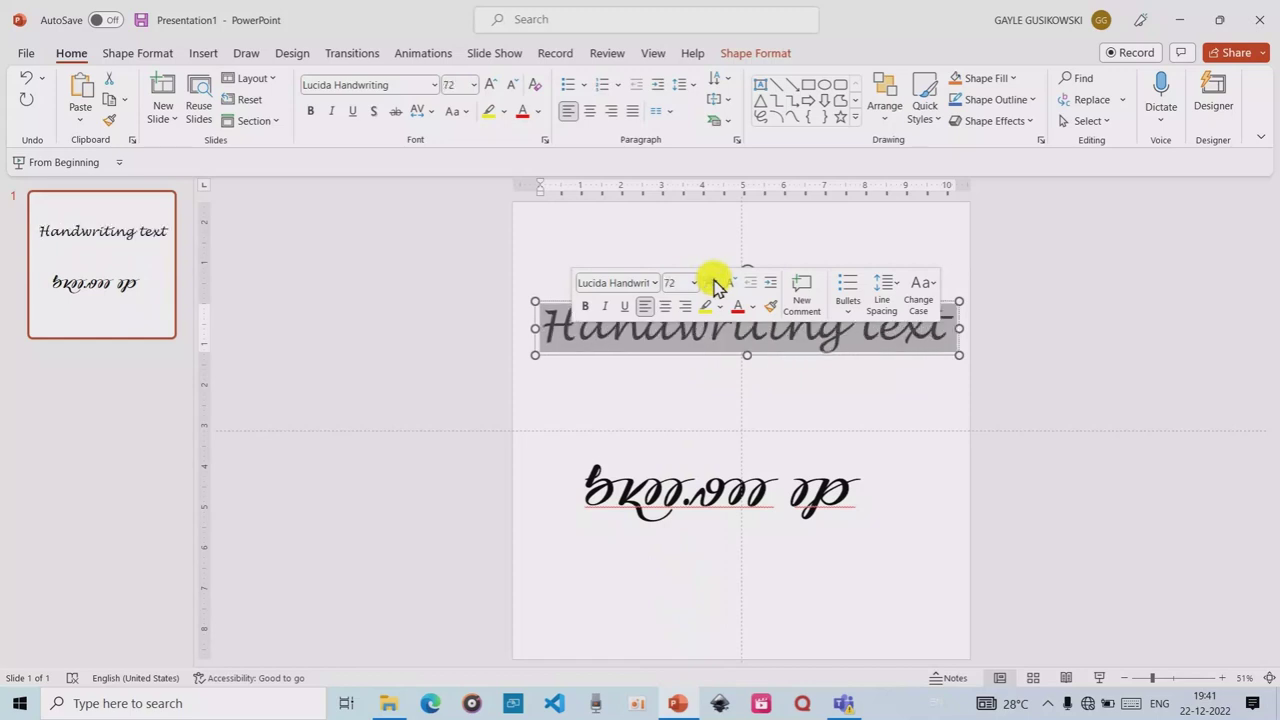
{"action": "left_click", "coordinate": [1052, 260]}
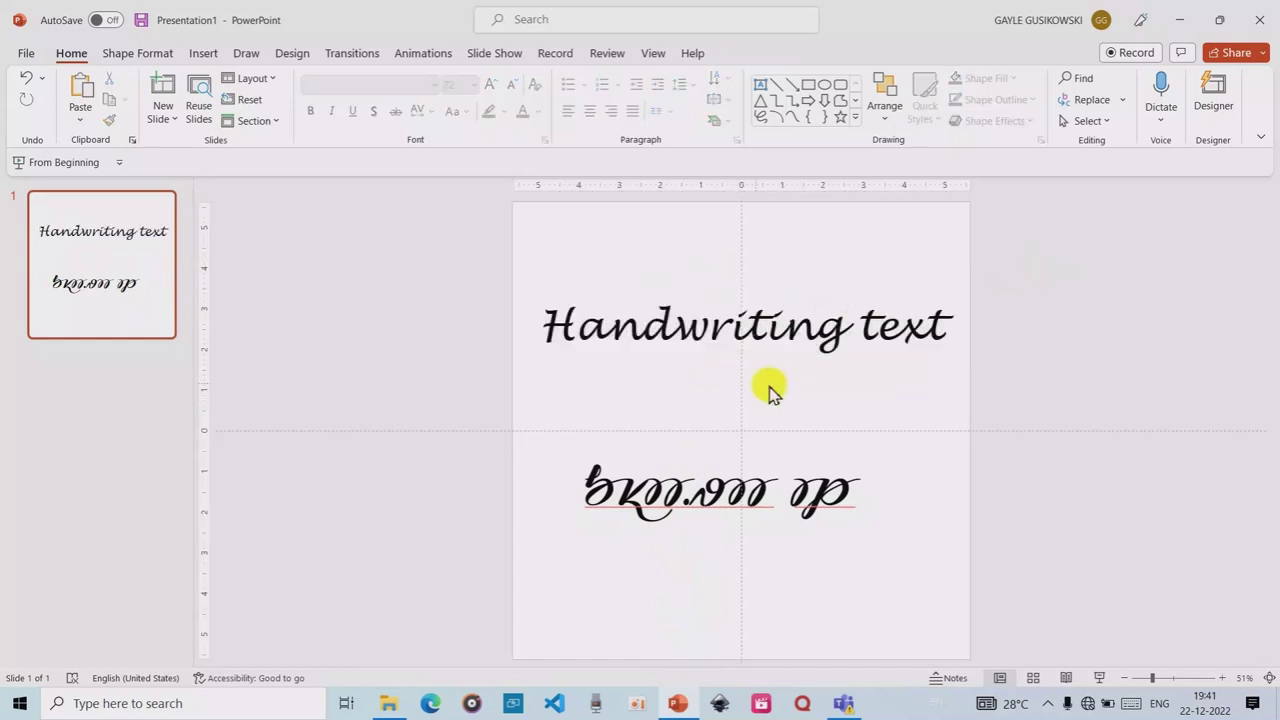
- Give the slide a solid grey background fill via Format Background
{"action": "left_click", "coordinate": [203, 53]}
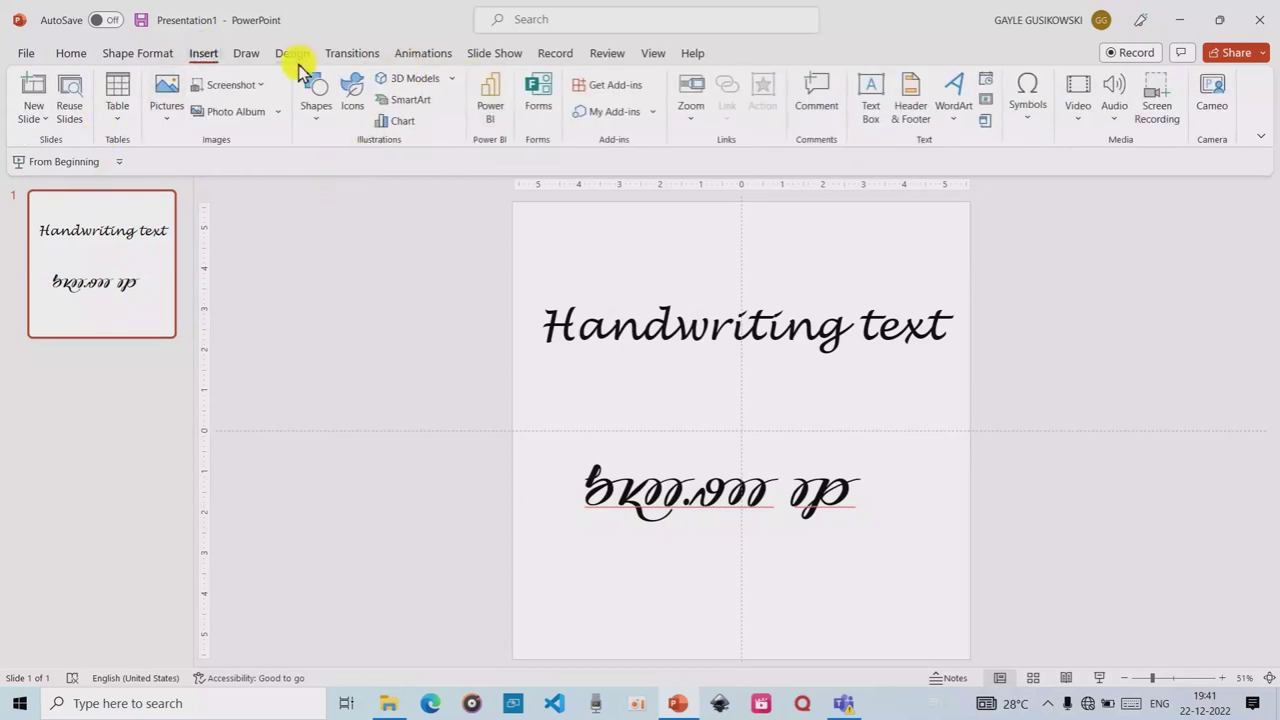
{"action": "left_click", "coordinate": [236, 53]}
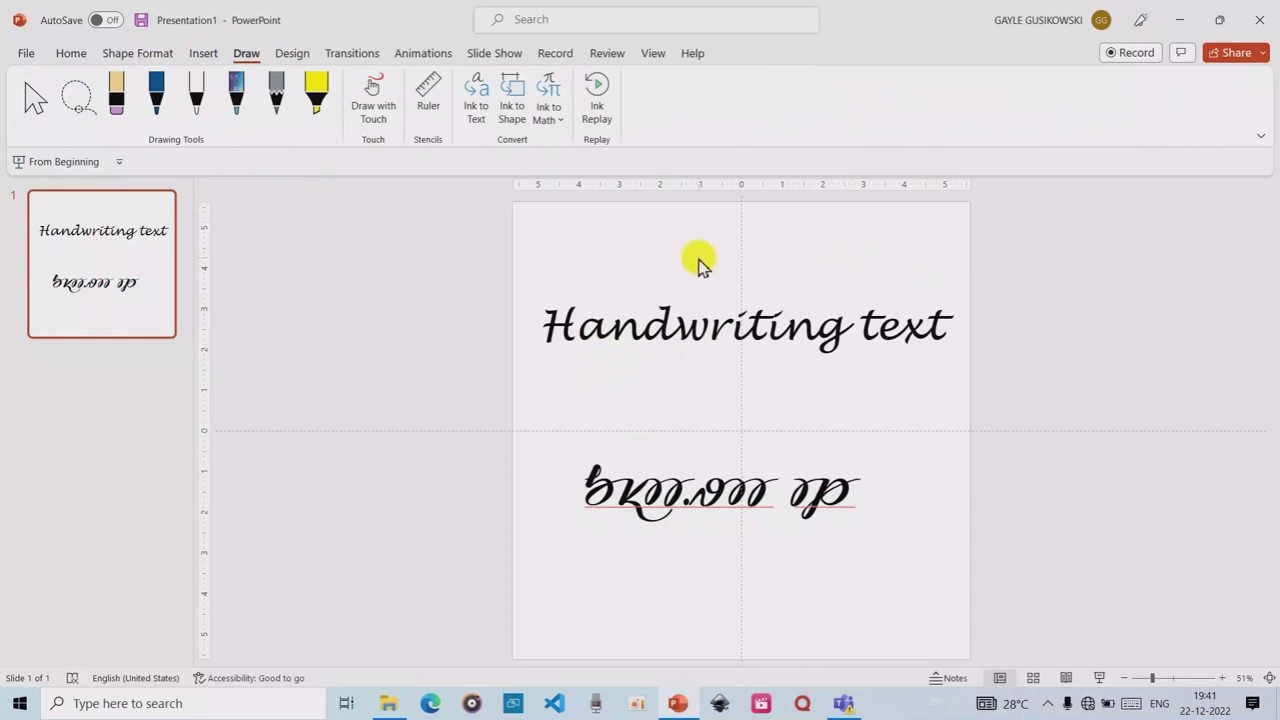
{"action": "right_click", "coordinate": [878, 240]}
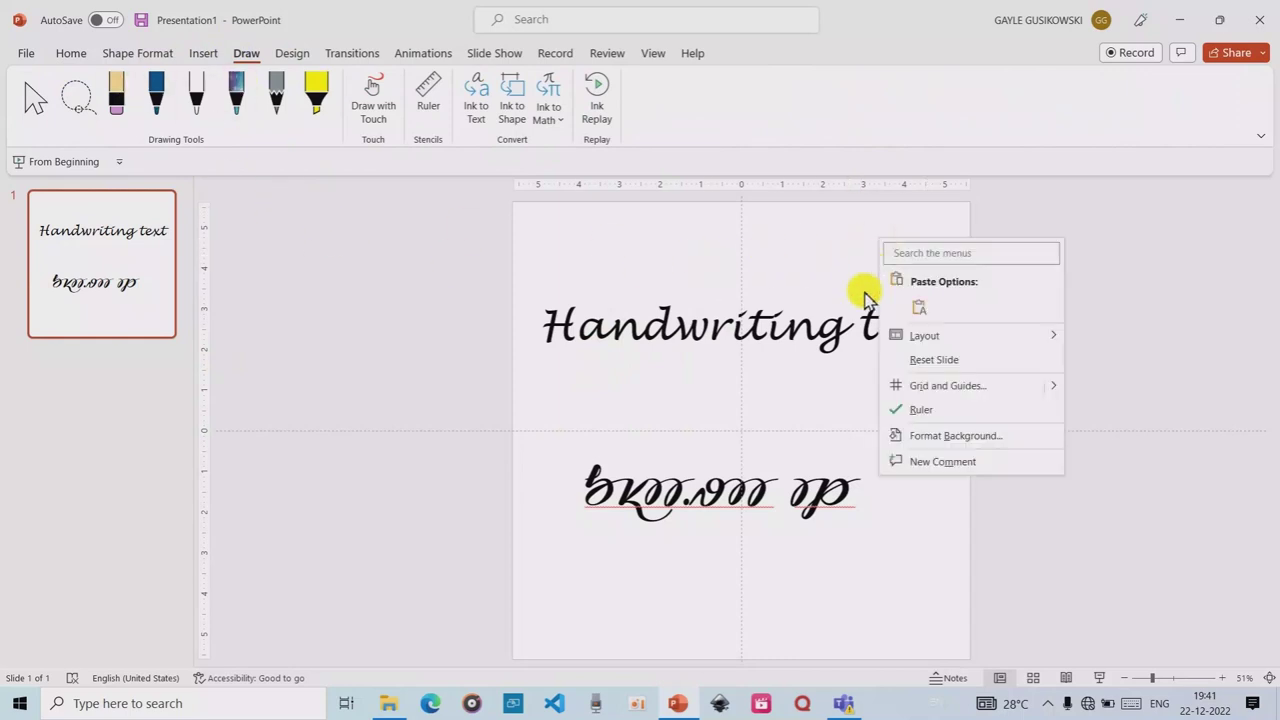
{"action": "left_click", "coordinate": [943, 437]}
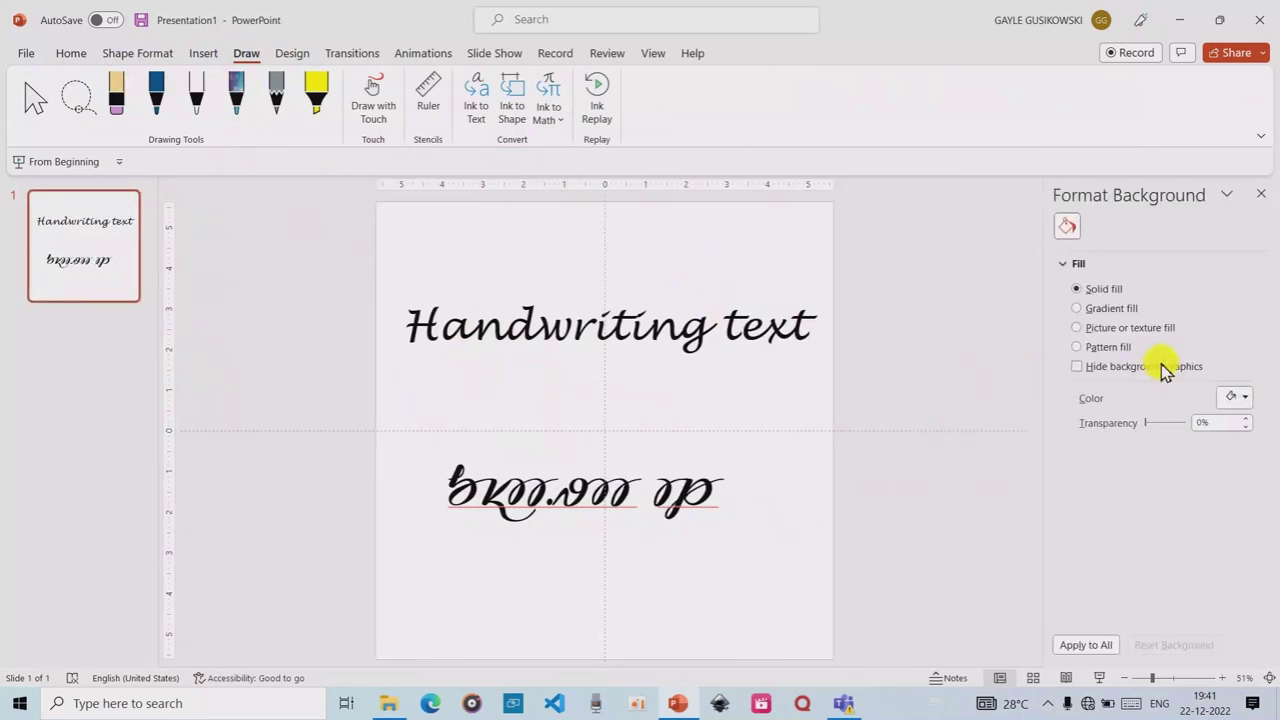
{"action": "left_click", "coordinate": [1241, 399]}
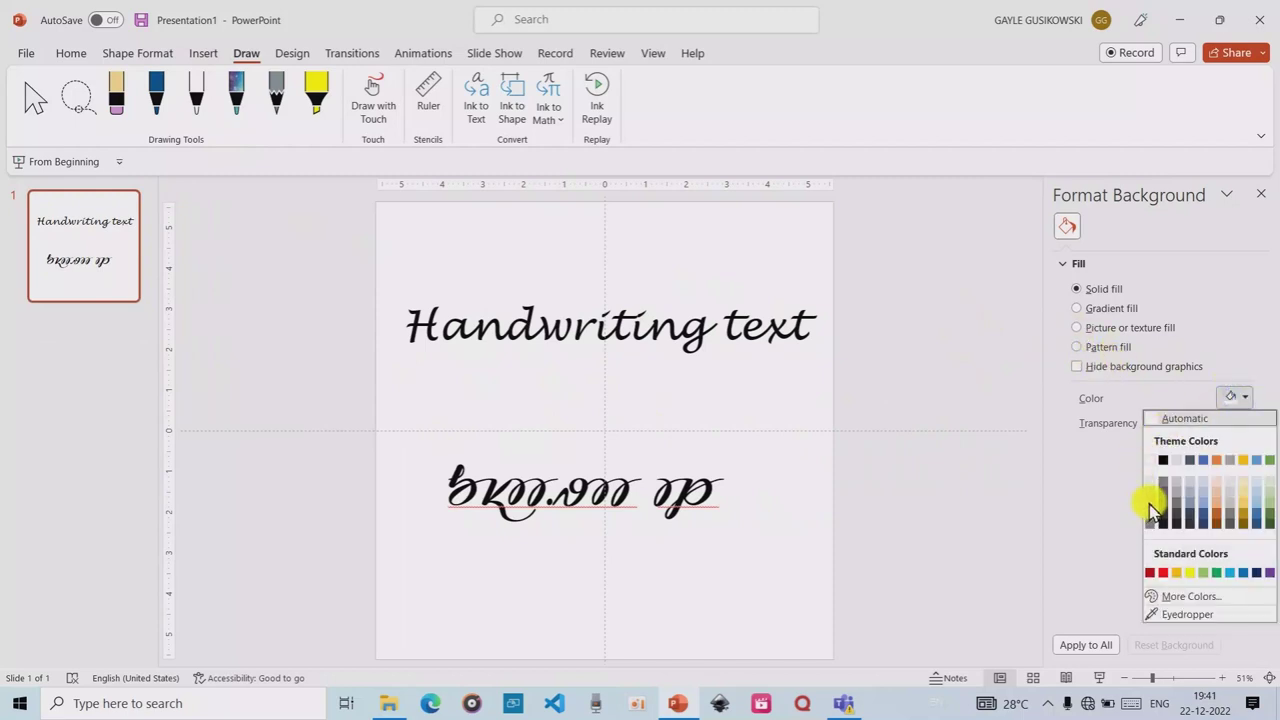
{"action": "left_click", "coordinate": [1151, 509]}
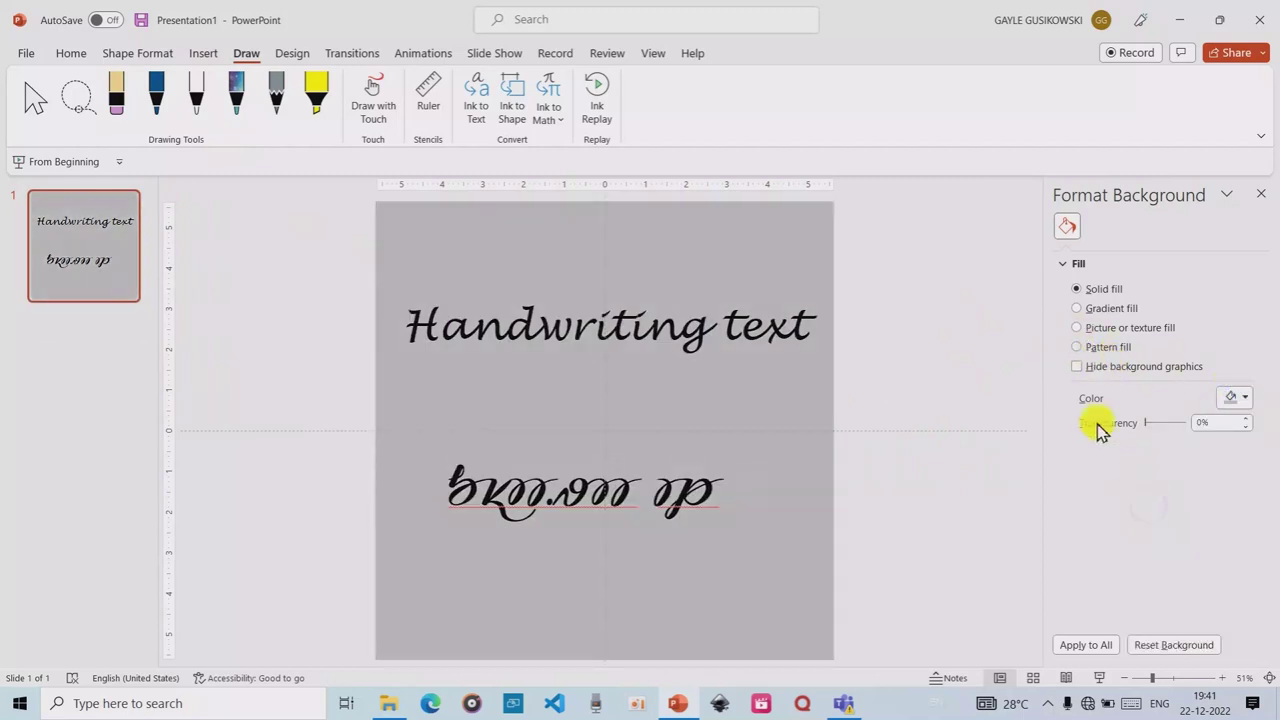
{"action": "left_click", "coordinate": [202, 56]}
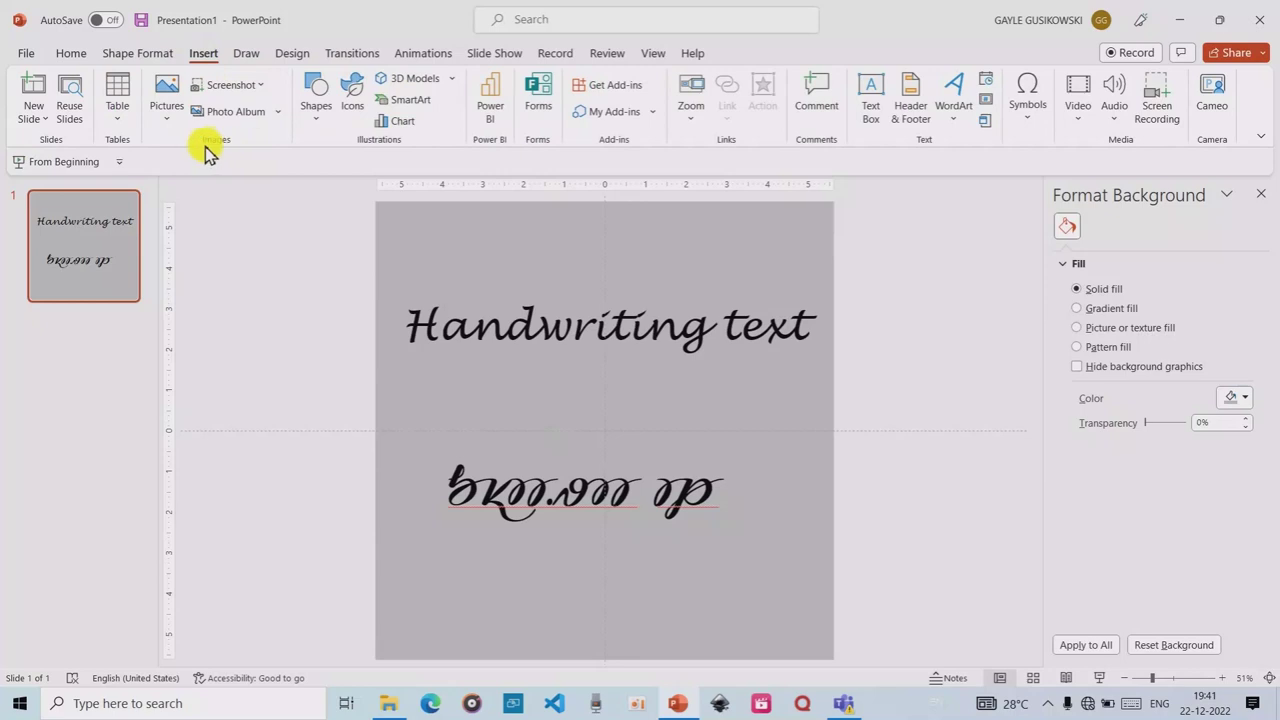
- Select the white pen on the Draw tab and set it to the thickest stroke
{"action": "left_click", "coordinate": [248, 55]}
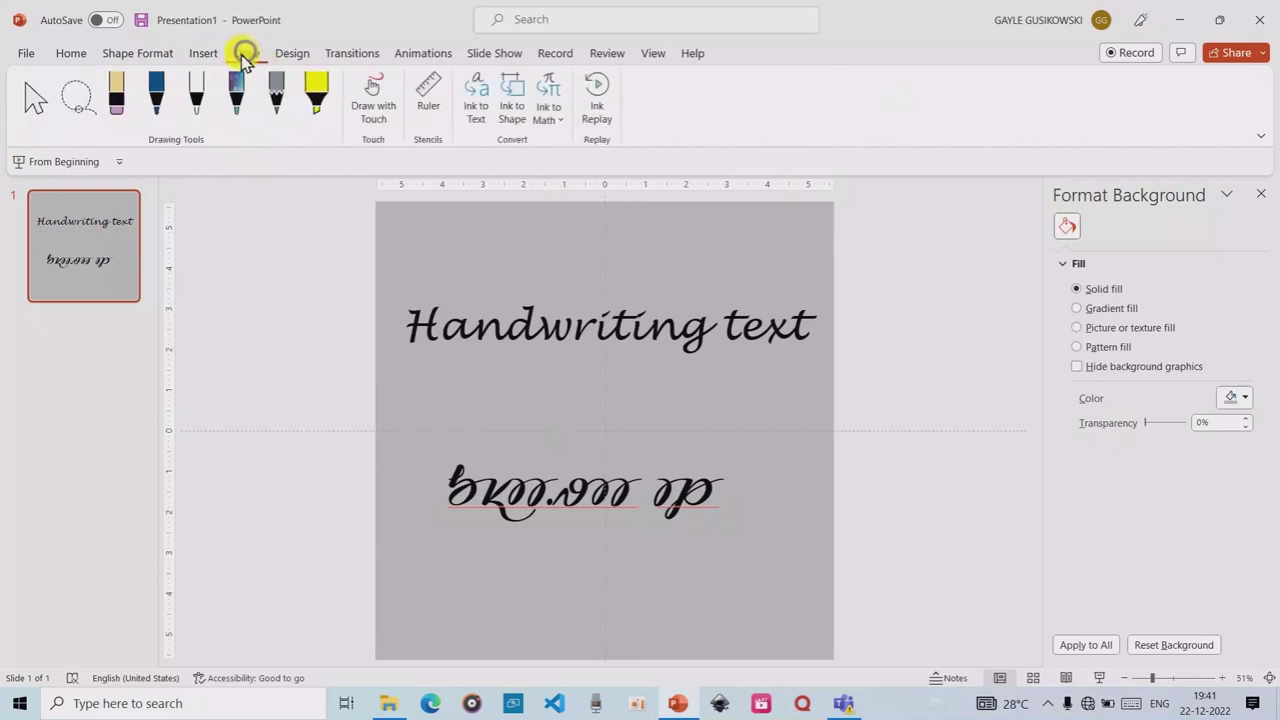
{"action": "left_click", "coordinate": [193, 100]}
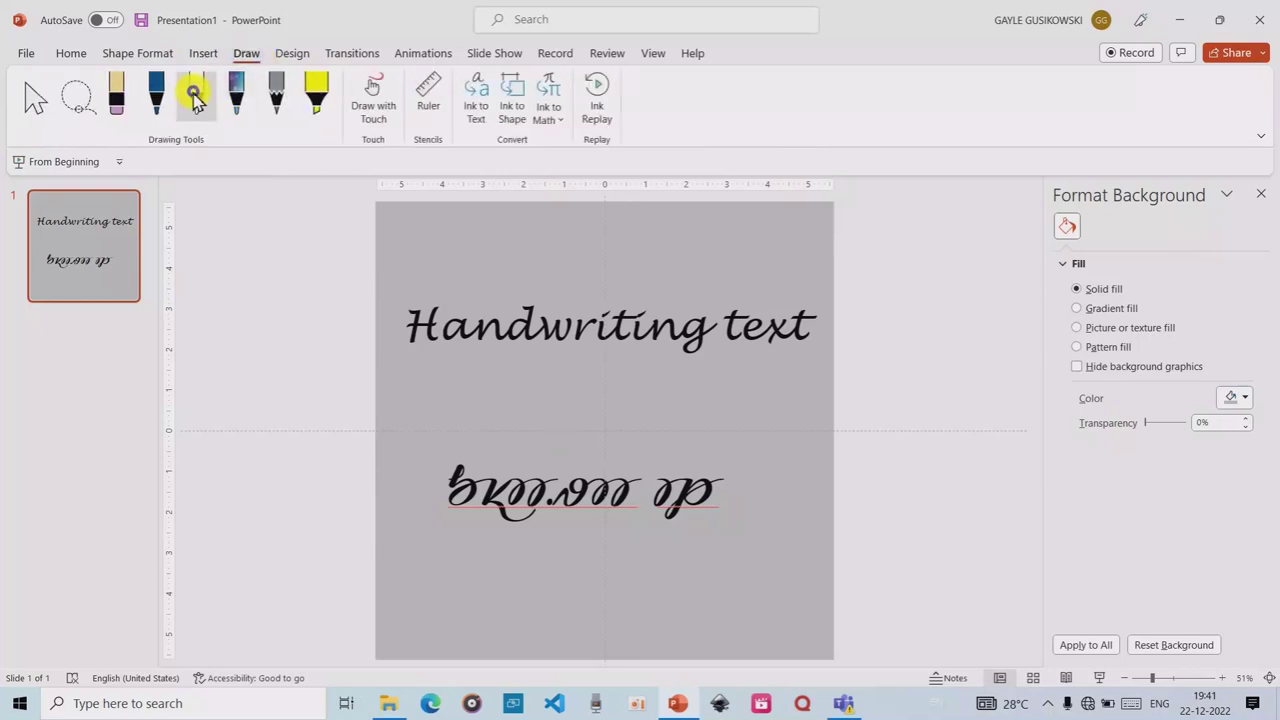
{"action": "left_click", "coordinate": [206, 116]}
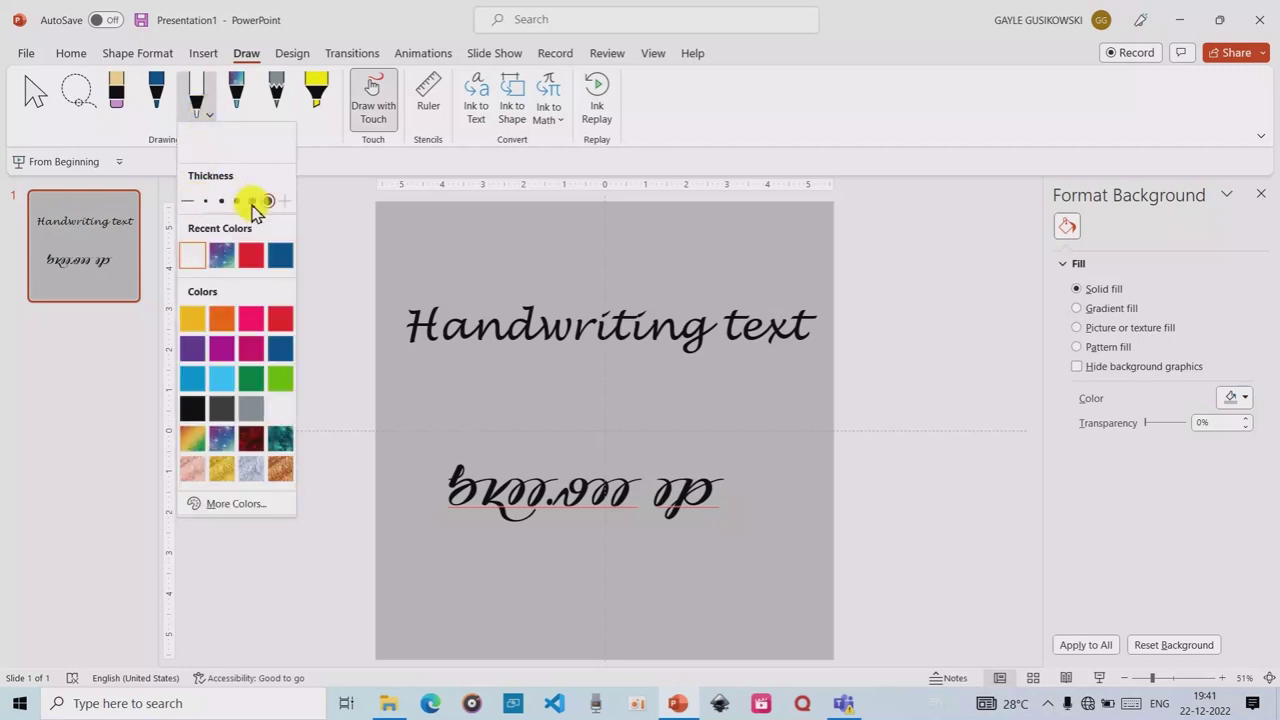
{"action": "left_click", "coordinate": [267, 201]}
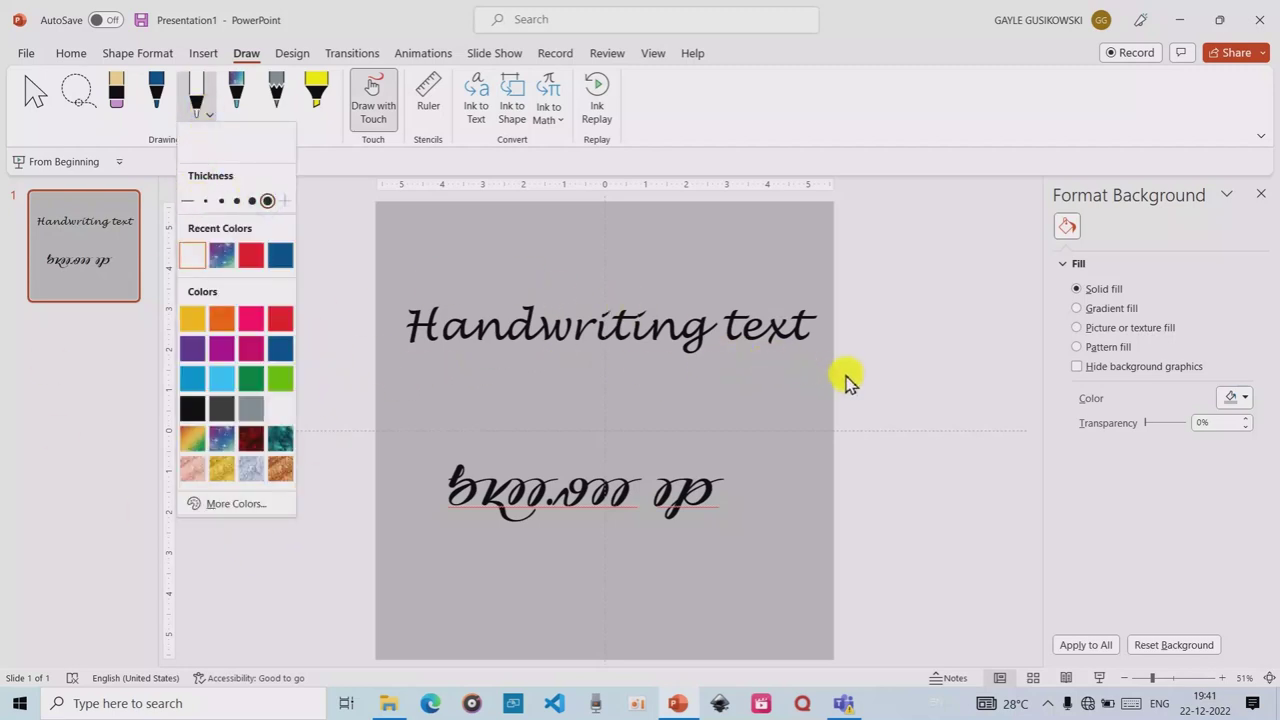
{"action": "left_click", "coordinate": [810, 340]}
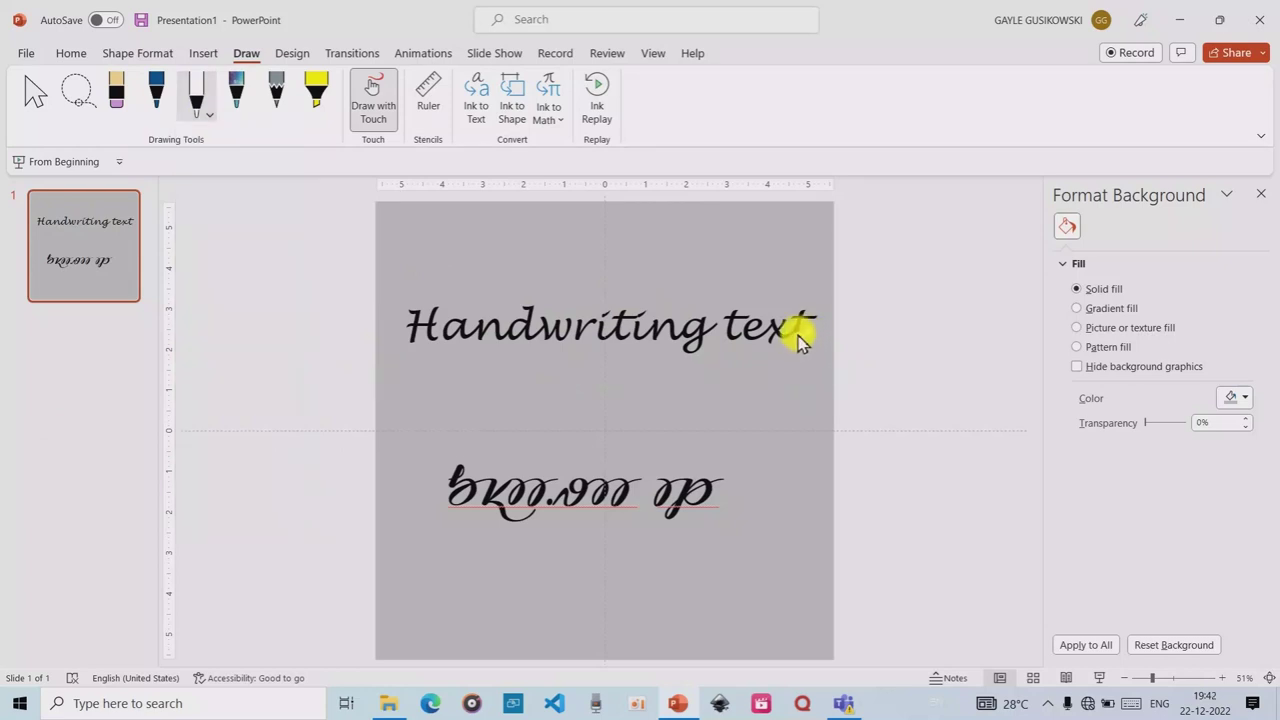
- Paint thick white ink over 'writing text', from the final 't' leftward to the 'd'
{"action": "left_click_drag", "start_coordinate": [800, 342], "coordinate": [815, 327]}
{"action": "mouse_move", "coordinate": [770, 335]}
{"action": "left_mouse_down"}
{"action": "mouse_move", "coordinate": [752, 348]}
{"action": "mouse_move", "coordinate": [758, 330]}
{"action": "left_mouse_up"}
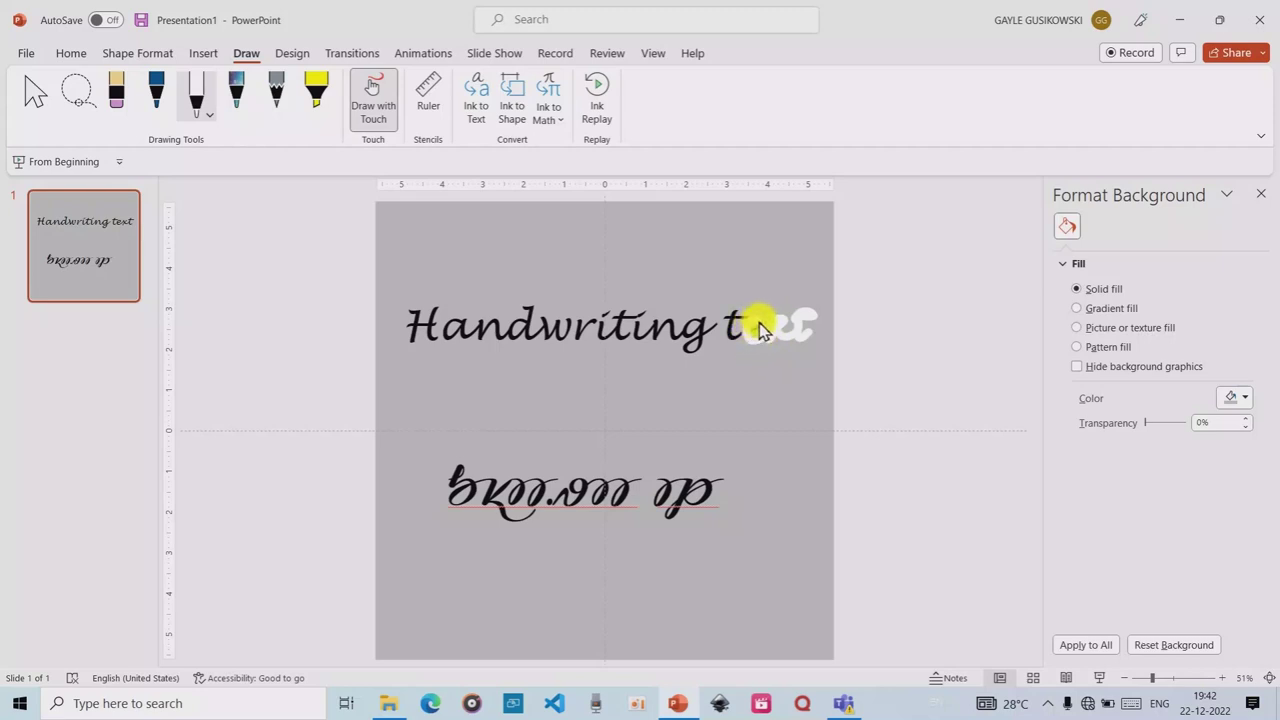
{"action": "mouse_move", "coordinate": [760, 333]}
{"action": "left_mouse_down"}
{"action": "mouse_move", "coordinate": [731, 344]}
{"action": "mouse_move", "coordinate": [745, 318]}
{"action": "left_mouse_up"}
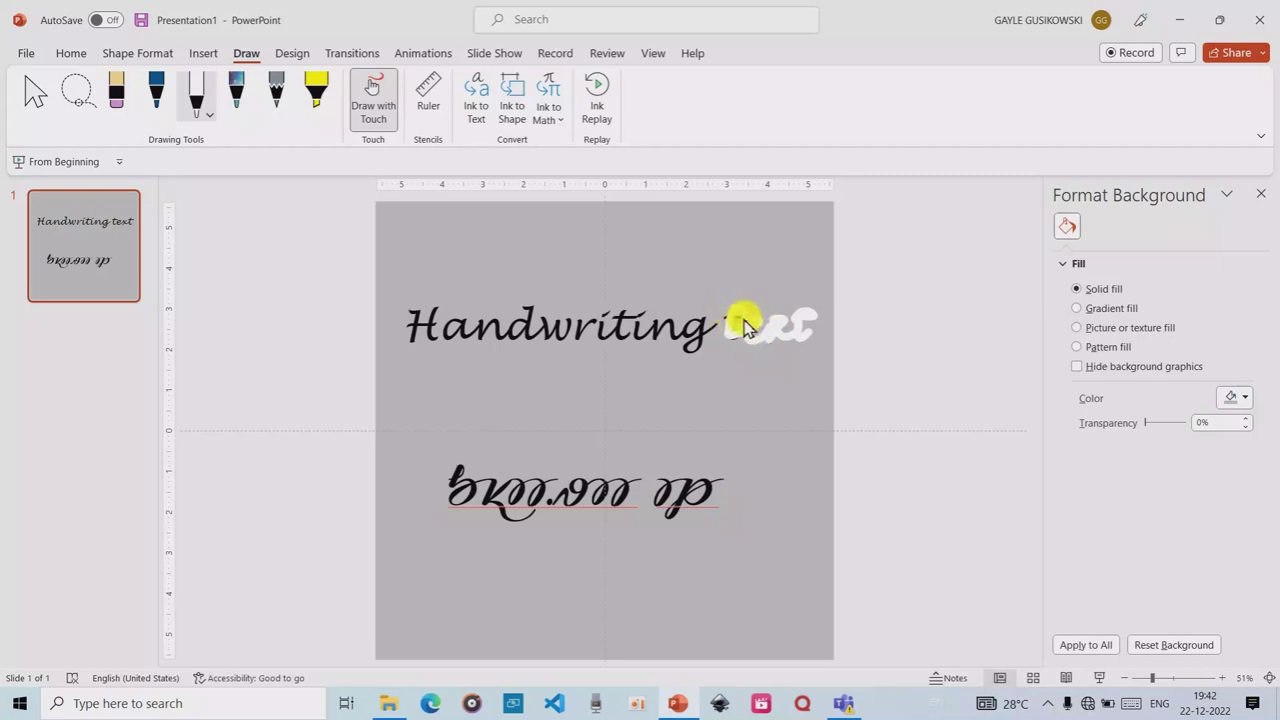
{"action": "mouse_move", "coordinate": [743, 326]}
{"action": "left_mouse_down"}
{"action": "mouse_move", "coordinate": [720, 325]}
{"action": "mouse_move", "coordinate": [682, 355]}
{"action": "mouse_move", "coordinate": [703, 336]}
{"action": "mouse_move", "coordinate": [651, 331]}
{"action": "mouse_move", "coordinate": [648, 343]}
{"action": "mouse_move", "coordinate": [640, 316]}
{"action": "mouse_move", "coordinate": [619, 322]}
{"action": "left_mouse_up"}
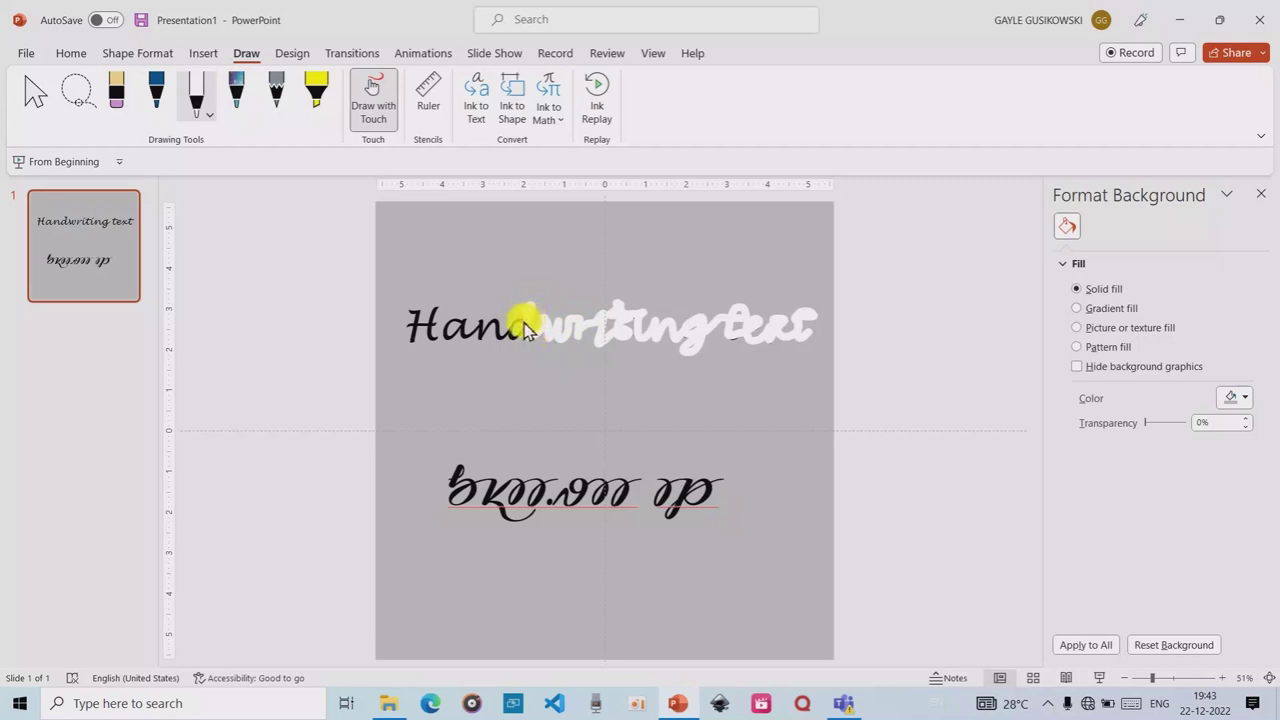
- Cover 'Han' with white ink, ending on the 'H', then switch back to the Select tool
{"action": "left_click_drag", "start_coordinate": [524, 323], "coordinate": [508, 340]}
{"action": "left_click_drag", "start_coordinate": [462, 330], "coordinate": [446, 340]}
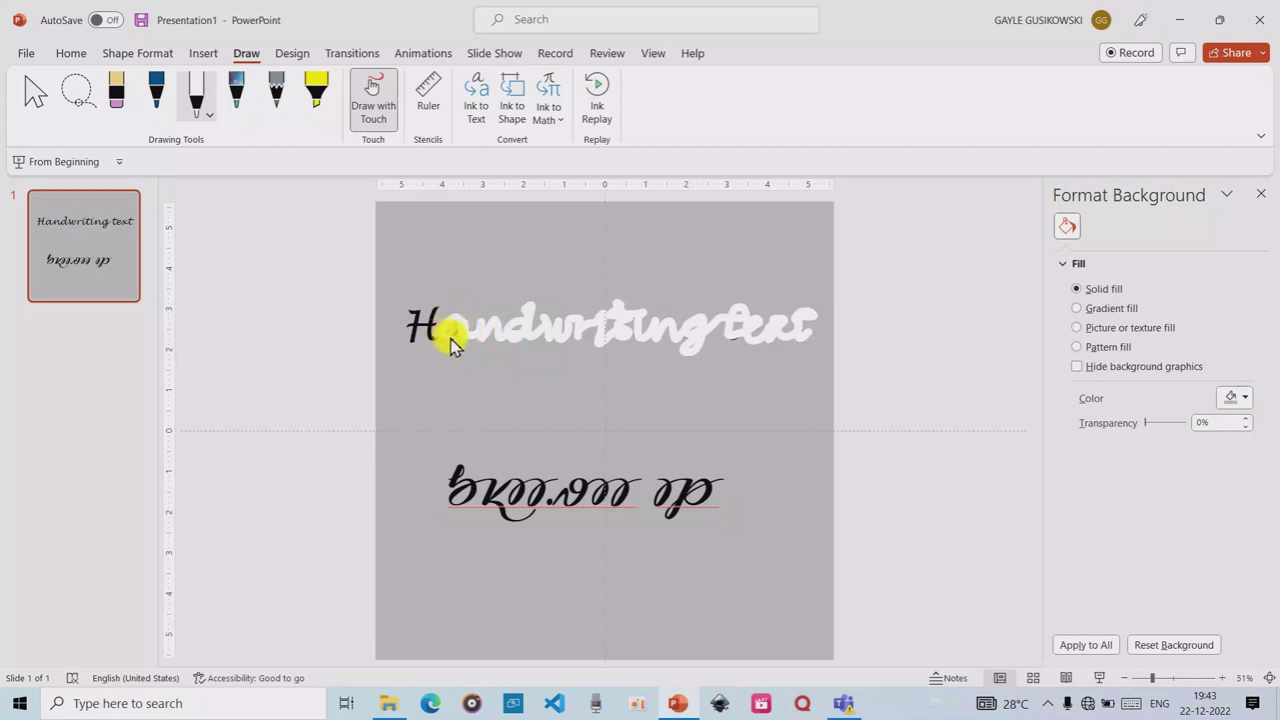
{"action": "left_click_drag", "start_coordinate": [448, 334], "coordinate": [440, 310]}
{"action": "left_click_drag", "start_coordinate": [413, 345], "coordinate": [557, 323]}
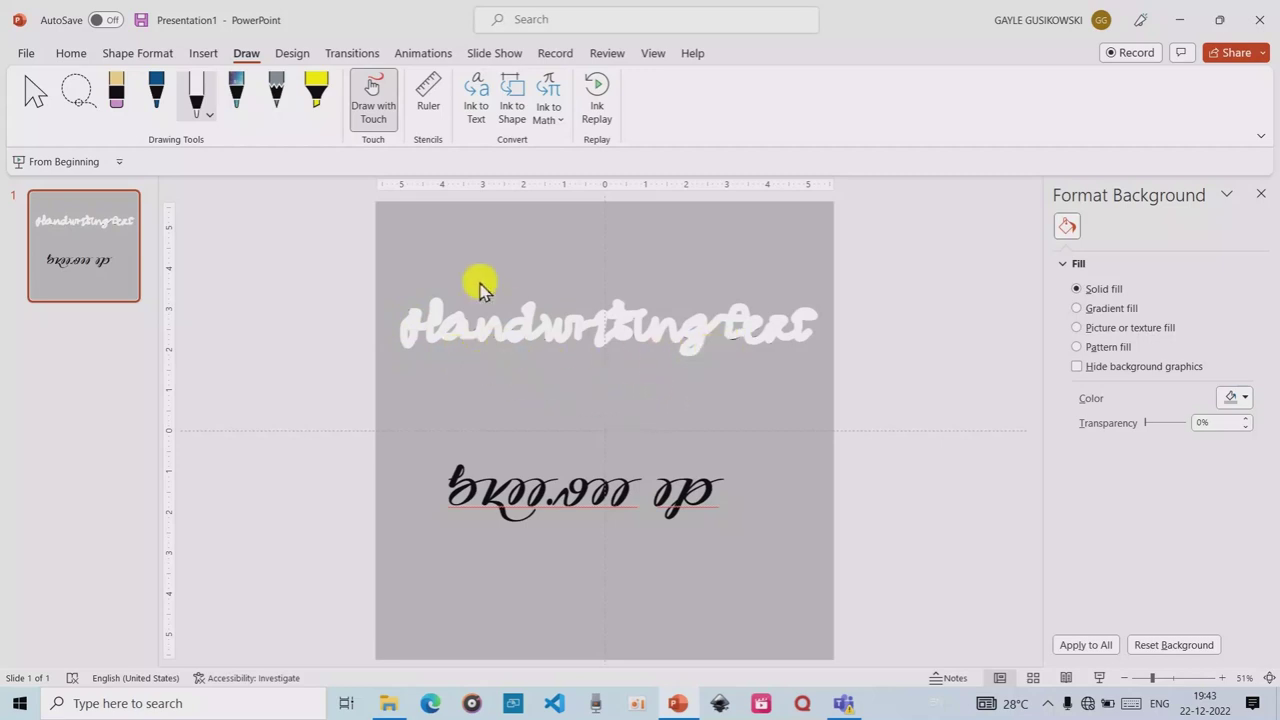
{"action": "left_click", "coordinate": [30, 90]}
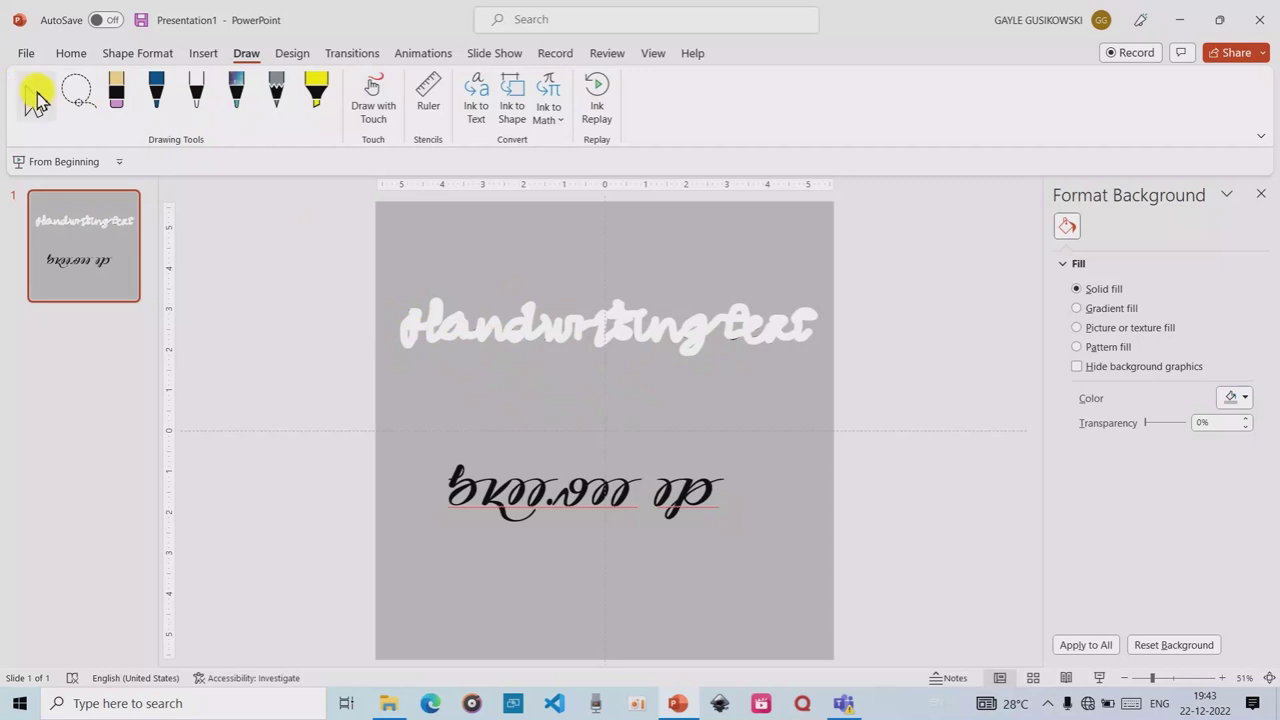
- Pick the white pen again and check its thickness and colour options
{"action": "left_click", "coordinate": [423, 315]}
{"action": "left_click", "coordinate": [909, 304]}
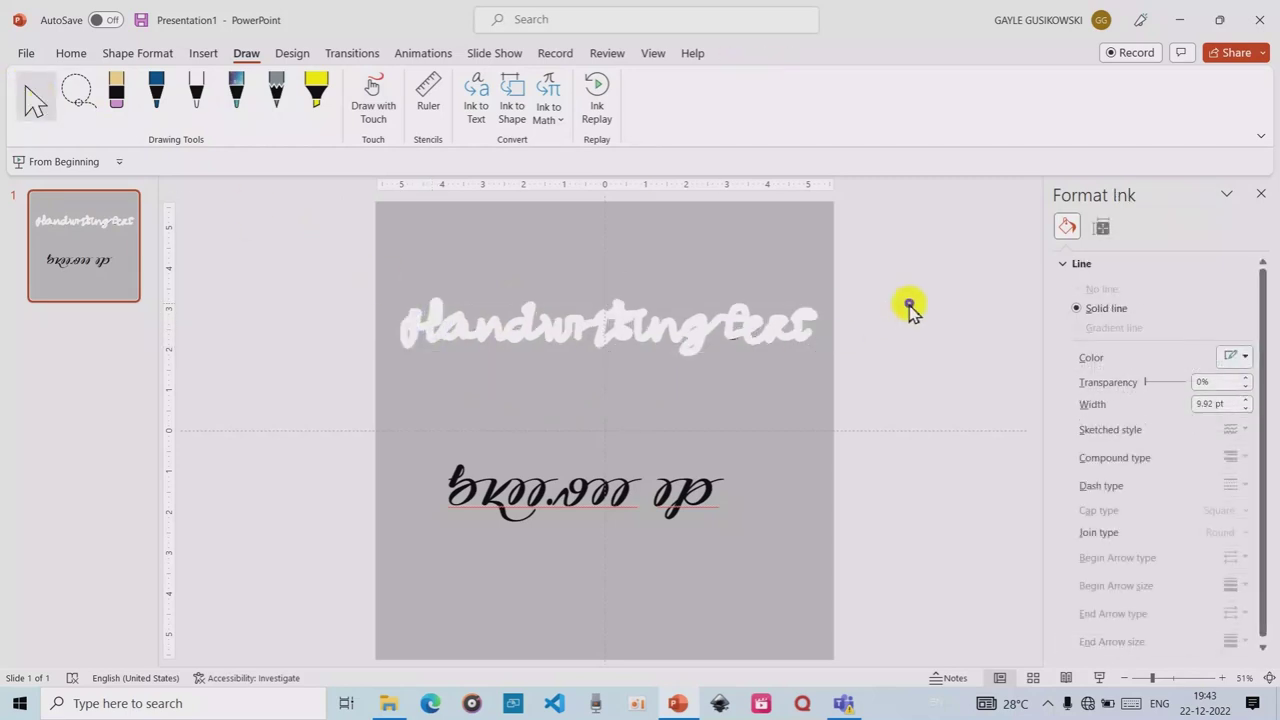
{"action": "left_click", "coordinate": [196, 90]}
{"action": "left_click", "coordinate": [209, 114]}
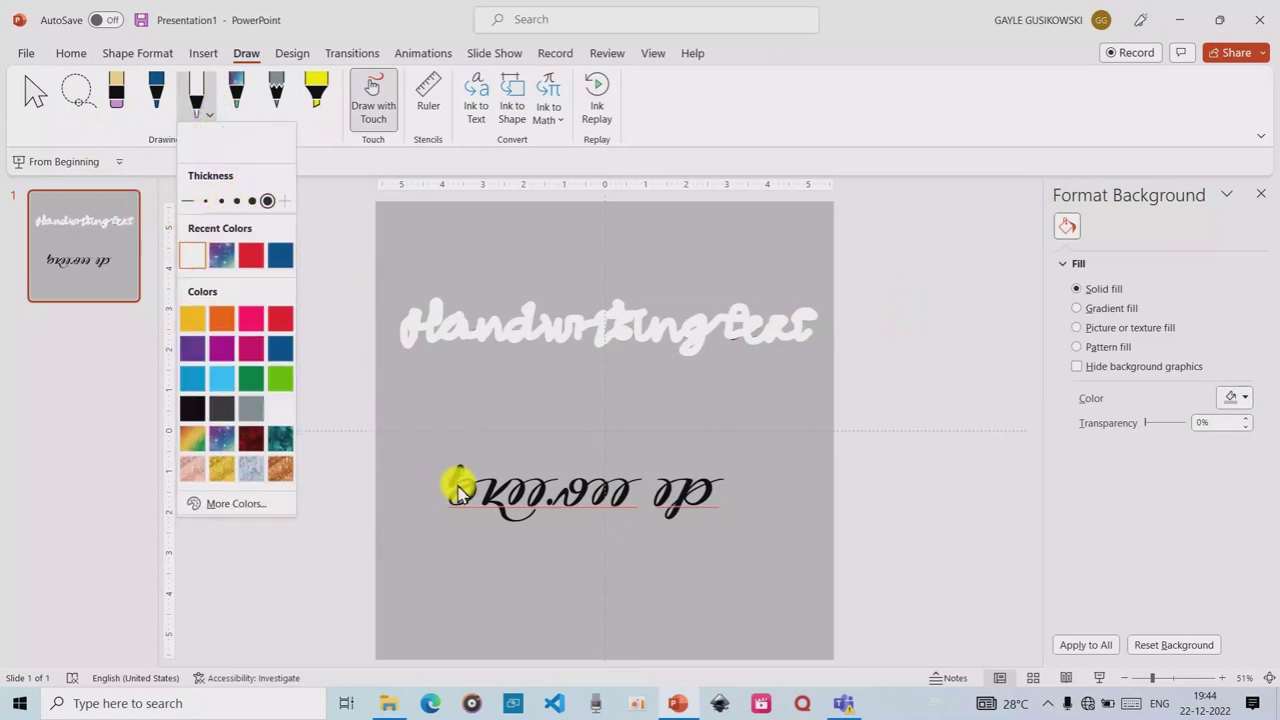
{"action": "left_click", "coordinate": [720, 483]}
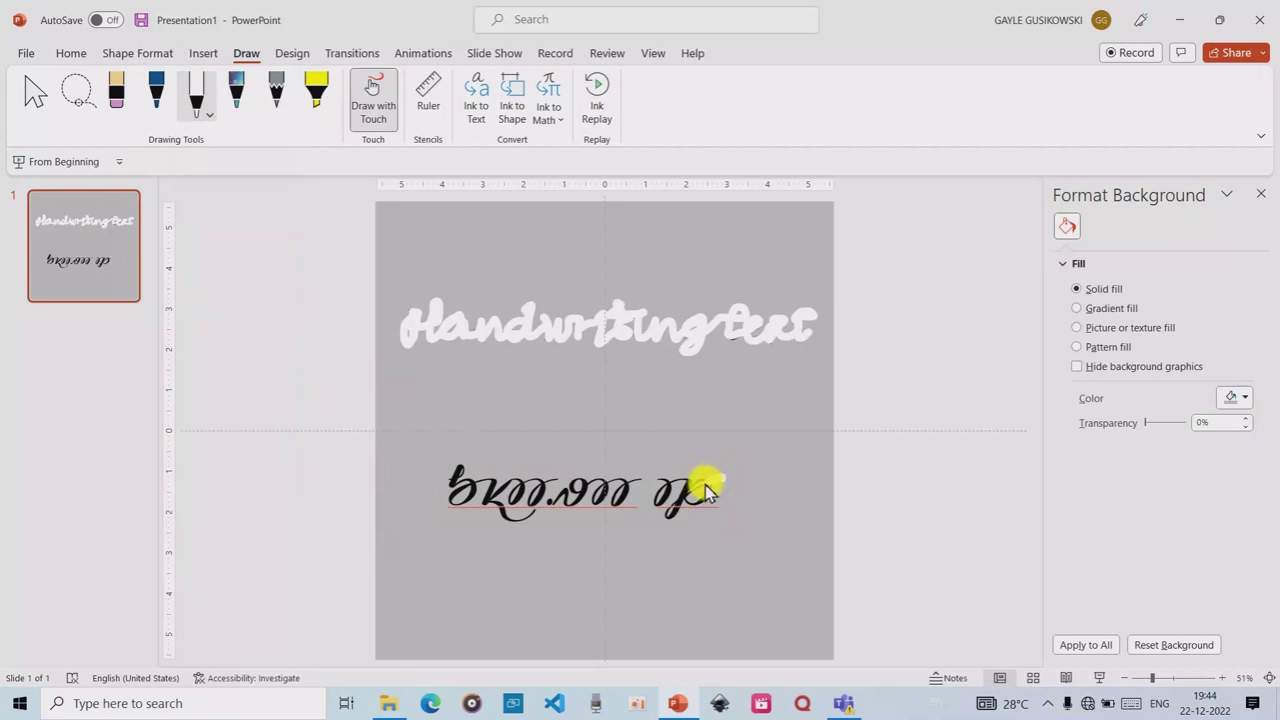
- Trace the lower mirrored script in white ink from right to left, then stop drawing and select it
{"action": "left_click_drag", "start_coordinate": [706, 490], "coordinate": [667, 520]}
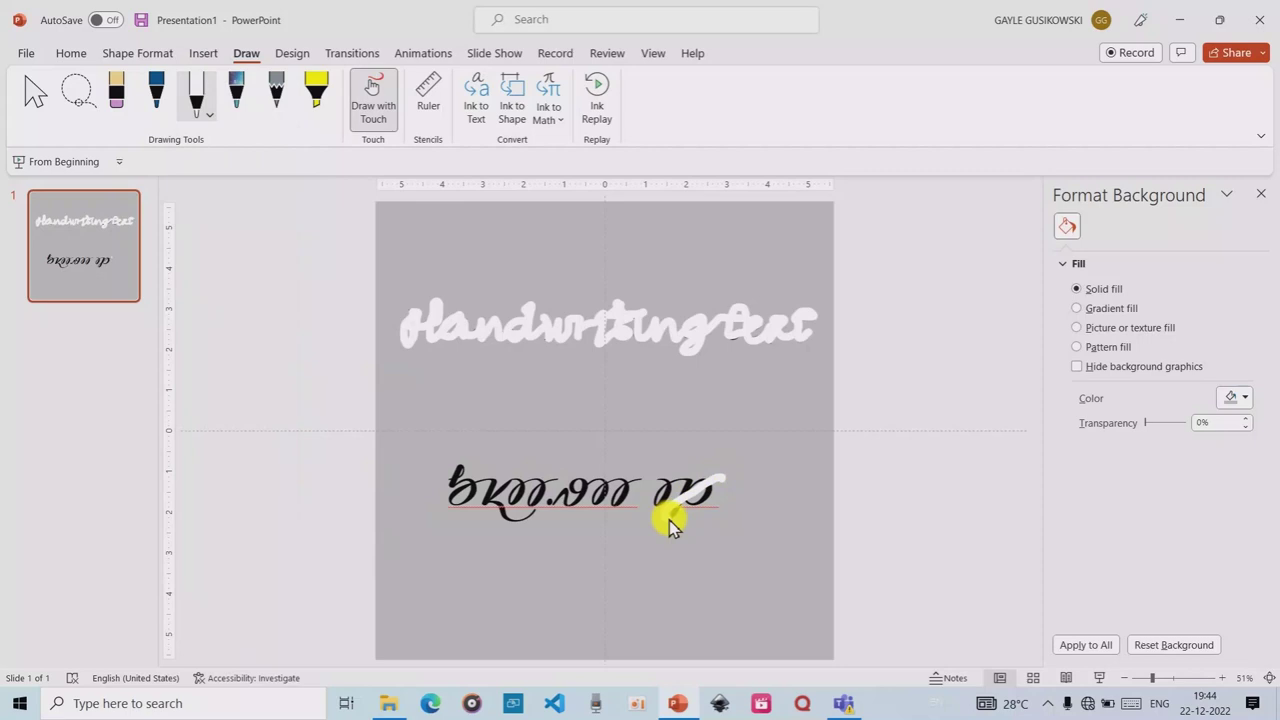
{"action": "left_click_drag", "start_coordinate": [672, 527], "coordinate": [705, 490]}
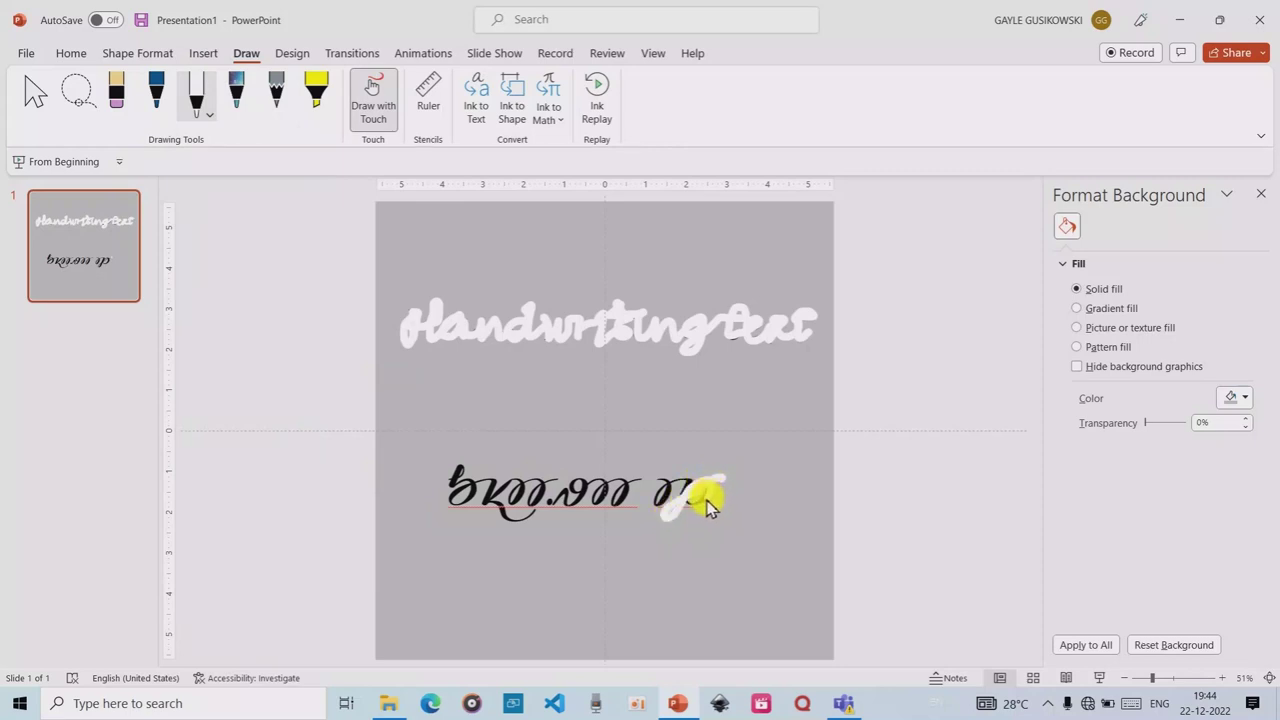
{"action": "mouse_move", "coordinate": [684, 508]}
{"action": "left_mouse_down"}
{"action": "mouse_move", "coordinate": [686, 487]}
{"action": "mouse_move", "coordinate": [657, 500]}
{"action": "mouse_move", "coordinate": [667, 503]}
{"action": "mouse_move", "coordinate": [632, 493]}
{"action": "left_mouse_up"}
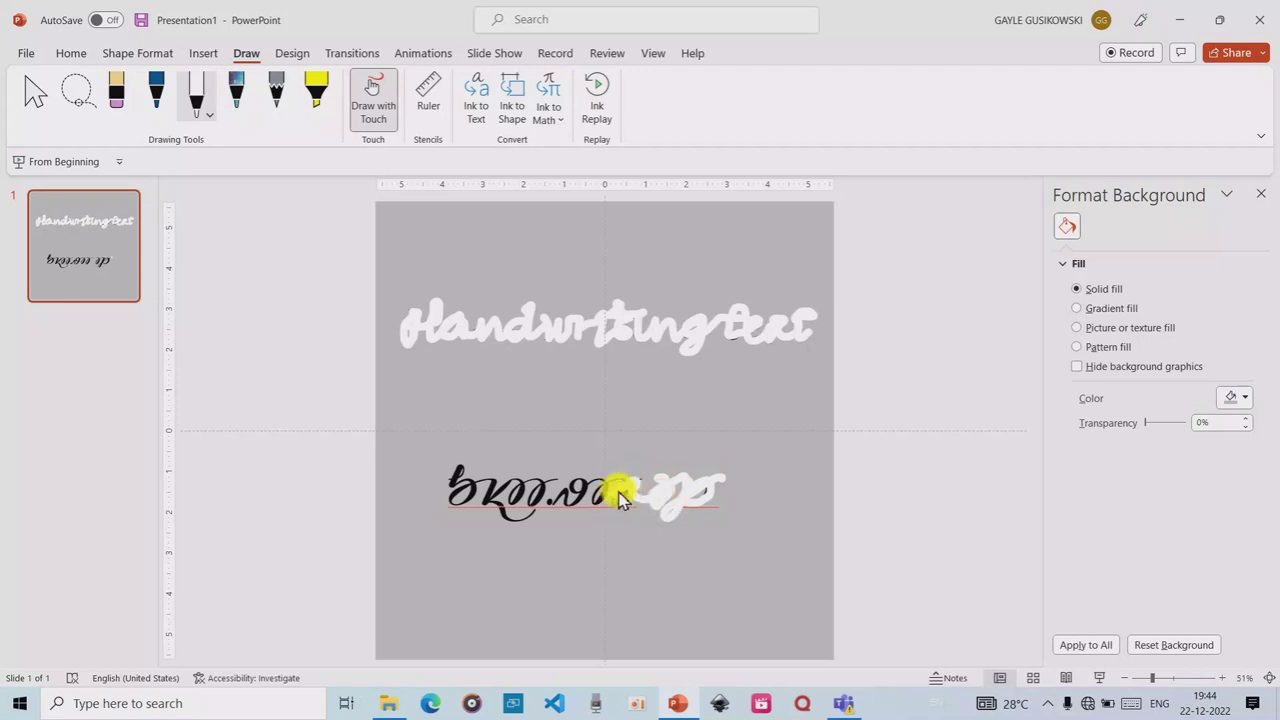
{"action": "mouse_move", "coordinate": [617, 512]}
{"action": "left_mouse_down"}
{"action": "mouse_move", "coordinate": [629, 497]}
{"action": "mouse_move", "coordinate": [568, 487]}
{"action": "mouse_move", "coordinate": [550, 508]}
{"action": "left_mouse_up"}
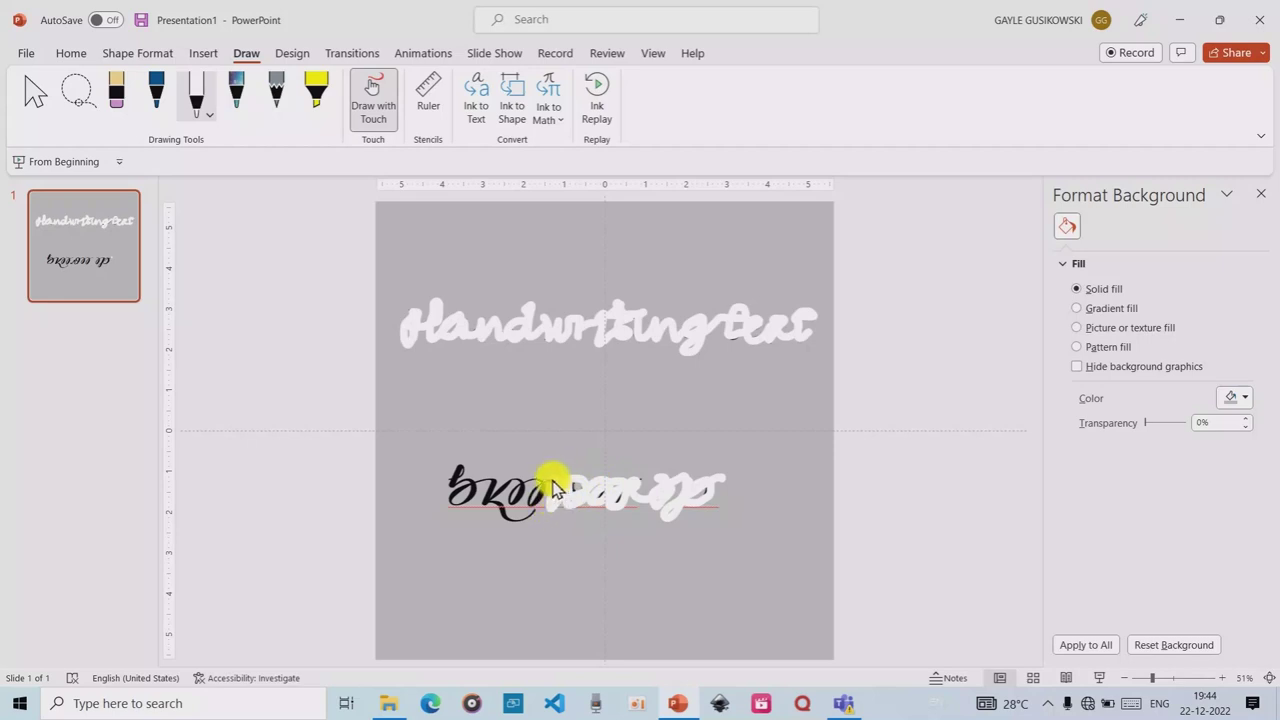
{"action": "left_click_drag", "start_coordinate": [556, 488], "coordinate": [541, 490]}
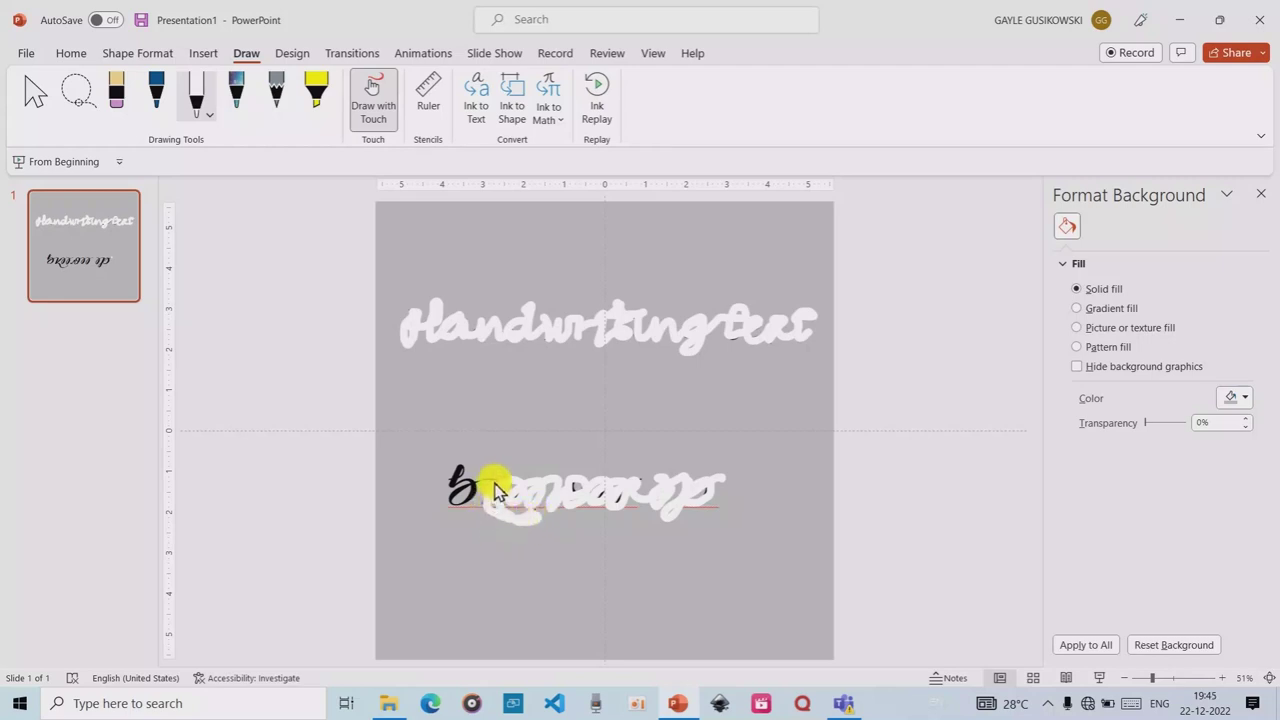
{"action": "mouse_move", "coordinate": [490, 487]}
{"action": "left_mouse_down"}
{"action": "mouse_move", "coordinate": [452, 503]}
{"action": "mouse_move", "coordinate": [480, 497]}
{"action": "mouse_move", "coordinate": [466, 478]}
{"action": "mouse_move", "coordinate": [430, 495]}
{"action": "left_mouse_up"}
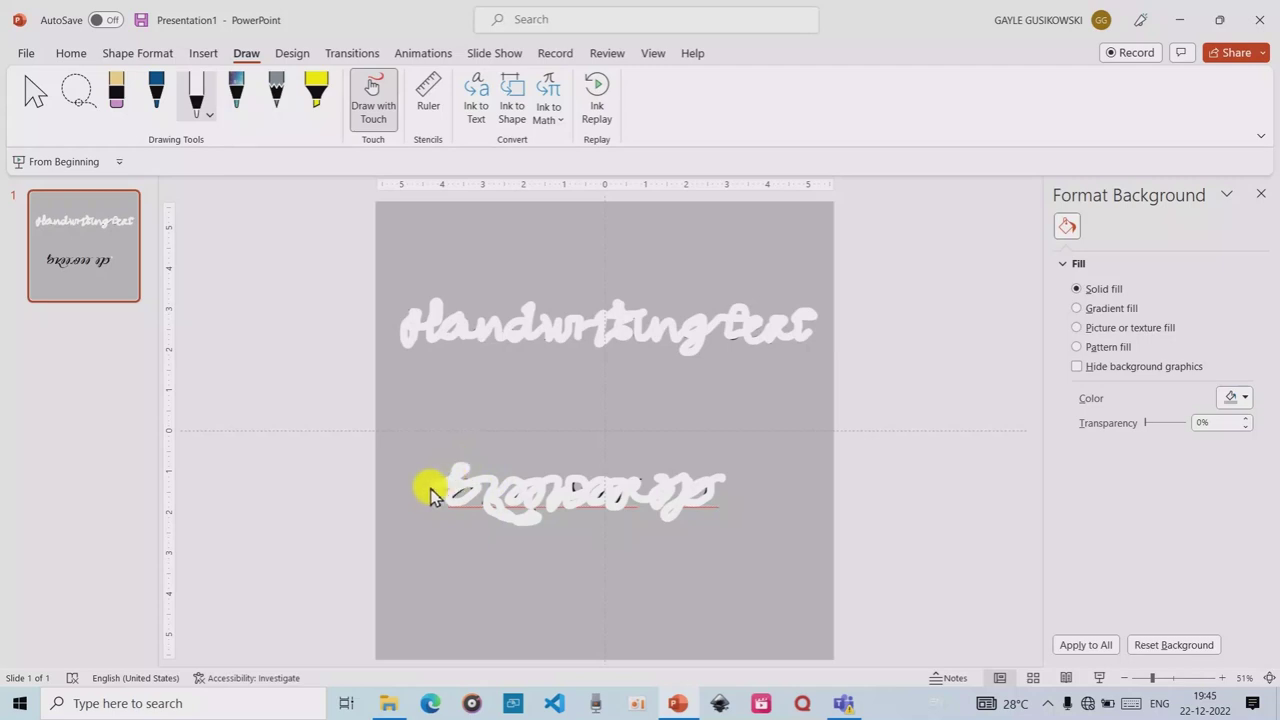
{"action": "left_click", "coordinate": [31, 100]}
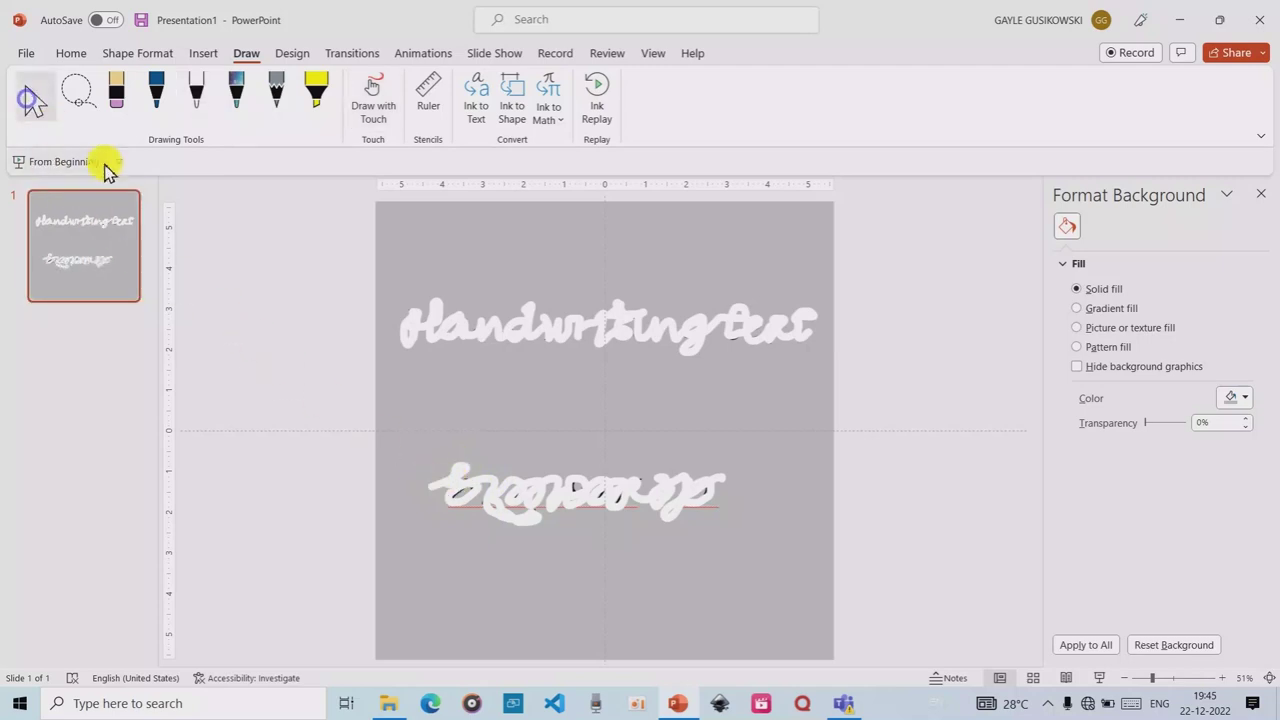
{"action": "left_click", "coordinate": [497, 478]}
- Set the slide's Format Background fill to the blue Standard Color
{"action": "left_click", "coordinate": [900, 282]}
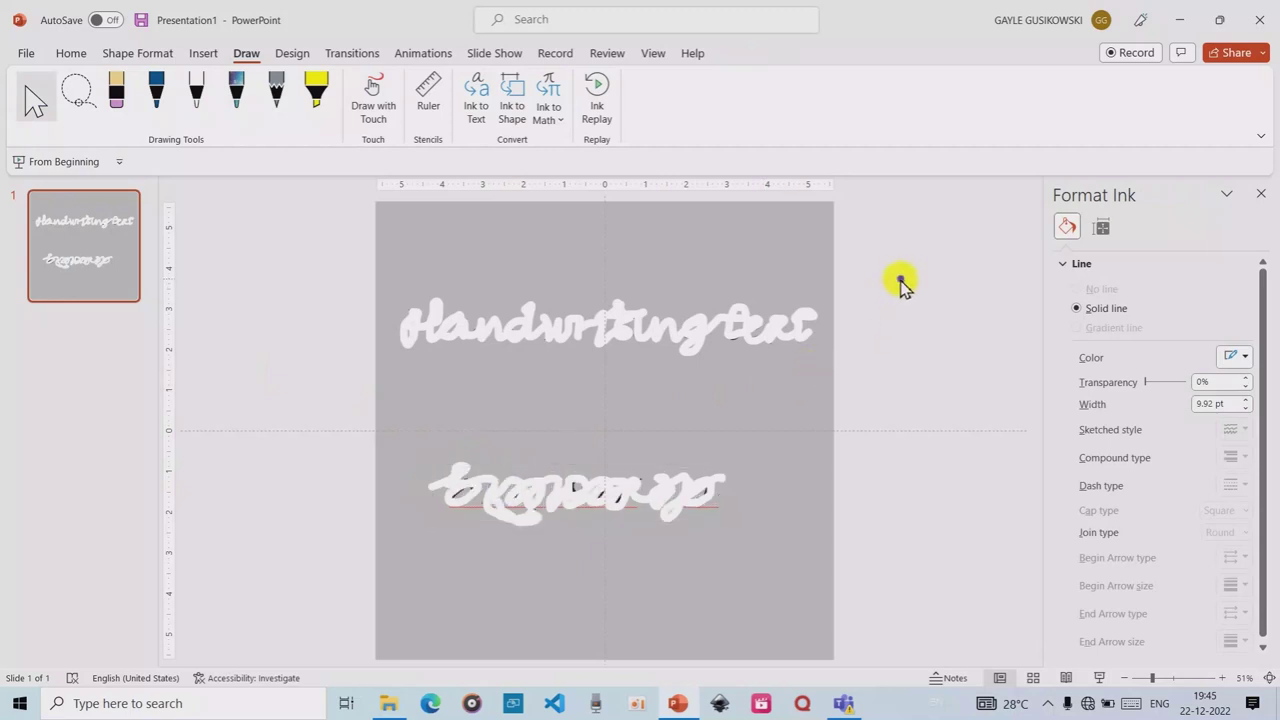
{"action": "left_click", "coordinate": [745, 325]}
{"action": "left_click", "coordinate": [737, 403]}
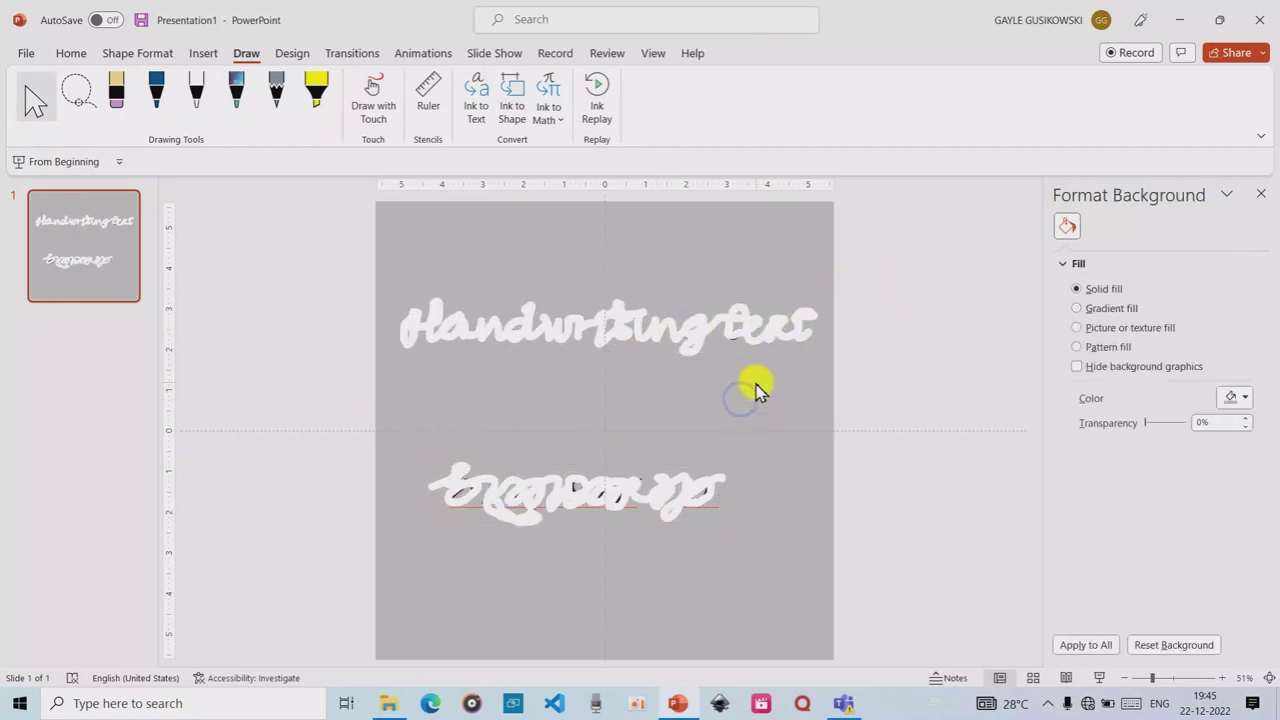
{"action": "right_click", "coordinate": [755, 385]}
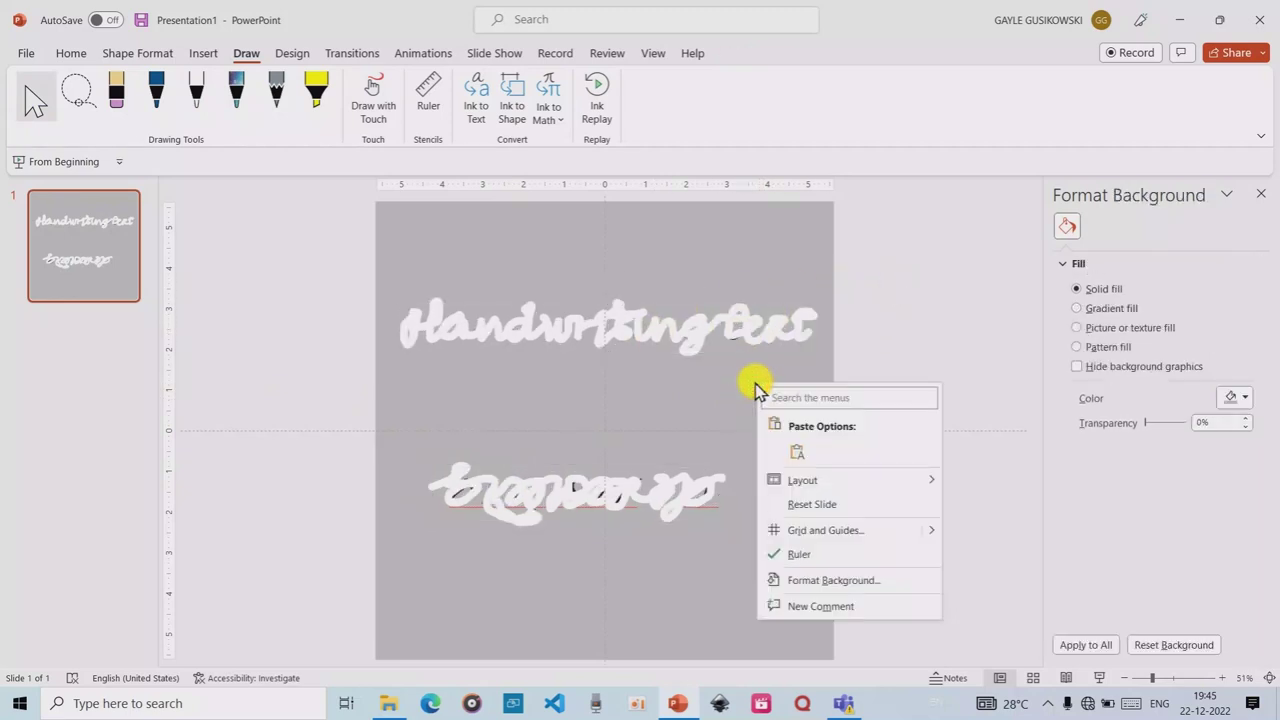
{"action": "left_click", "coordinate": [836, 582]}
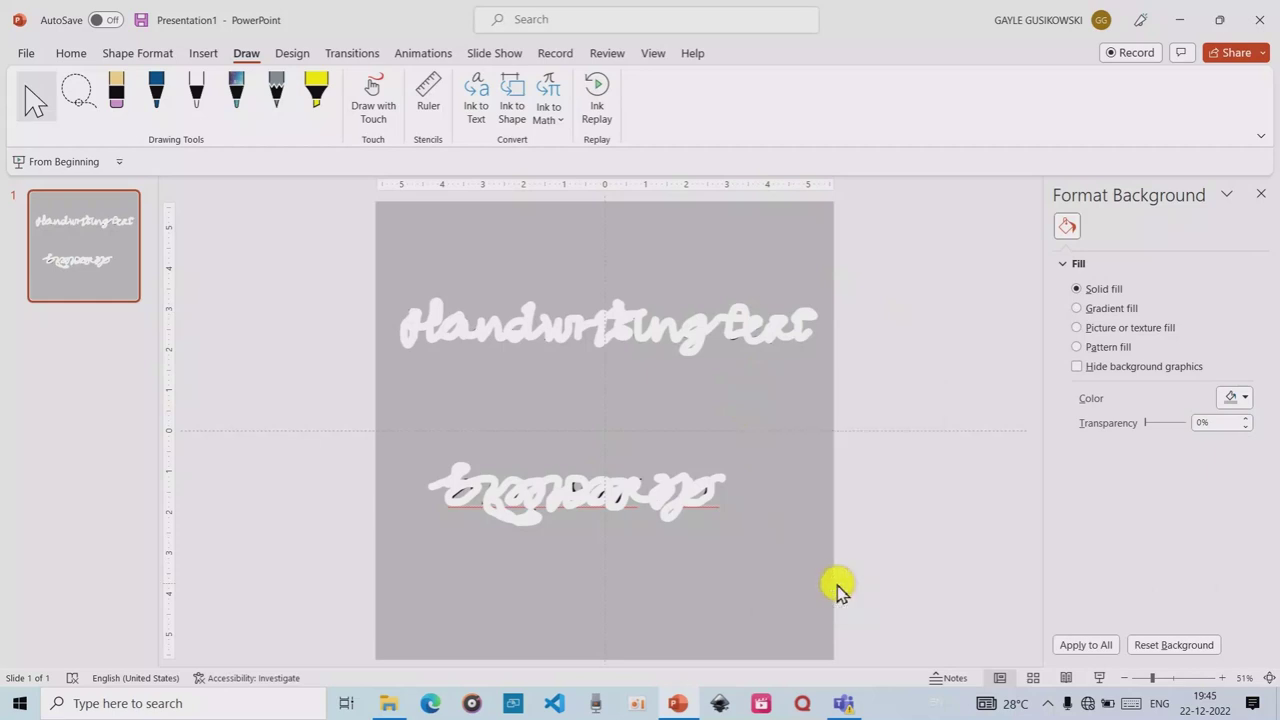
{"action": "left_click", "coordinate": [1245, 398]}
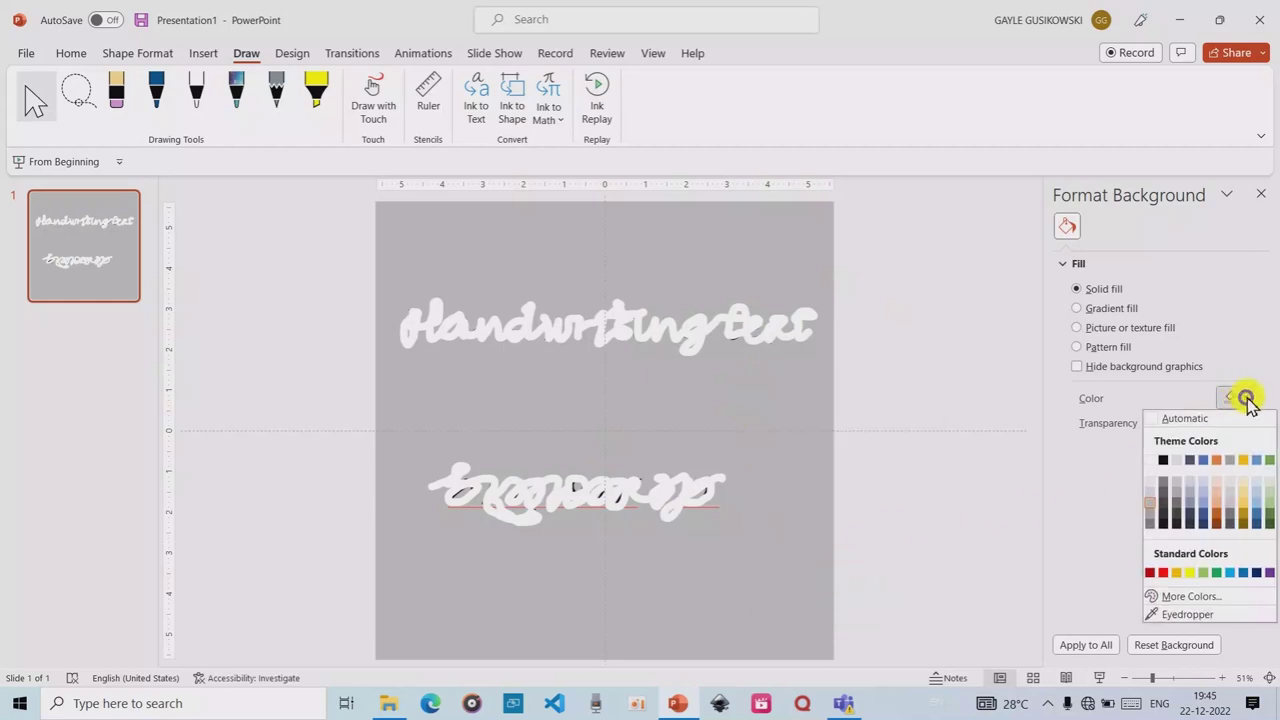
{"action": "left_click", "coordinate": [1230, 573]}
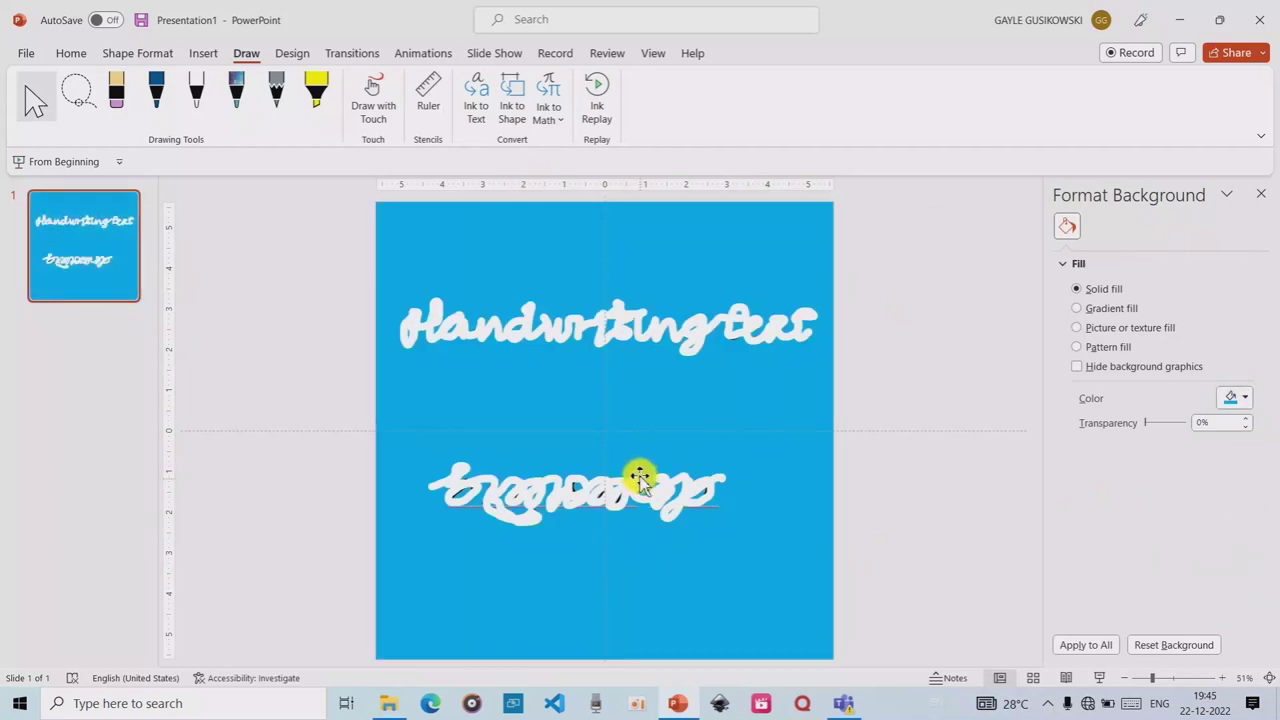
{"action": "left_click", "coordinate": [739, 320]}
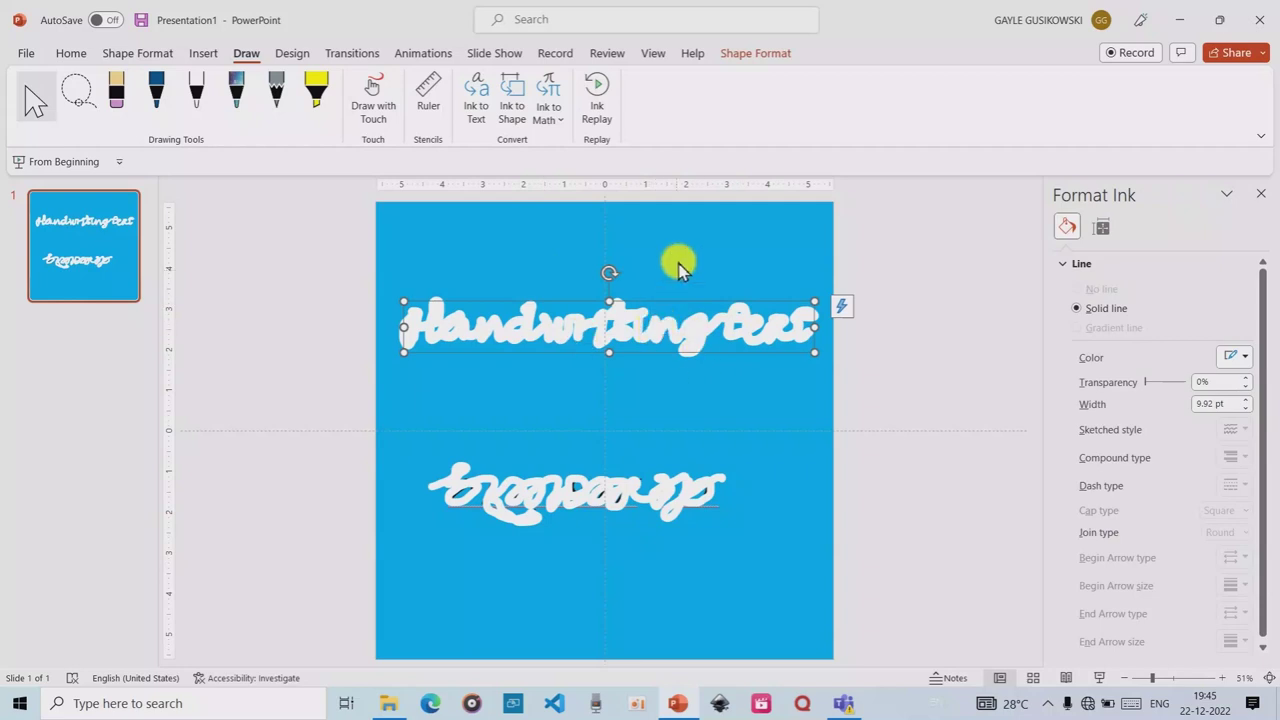
- Recolour the heading ink light blue and give it a Rewind animation
{"action": "left_click", "coordinate": [1245, 357]}
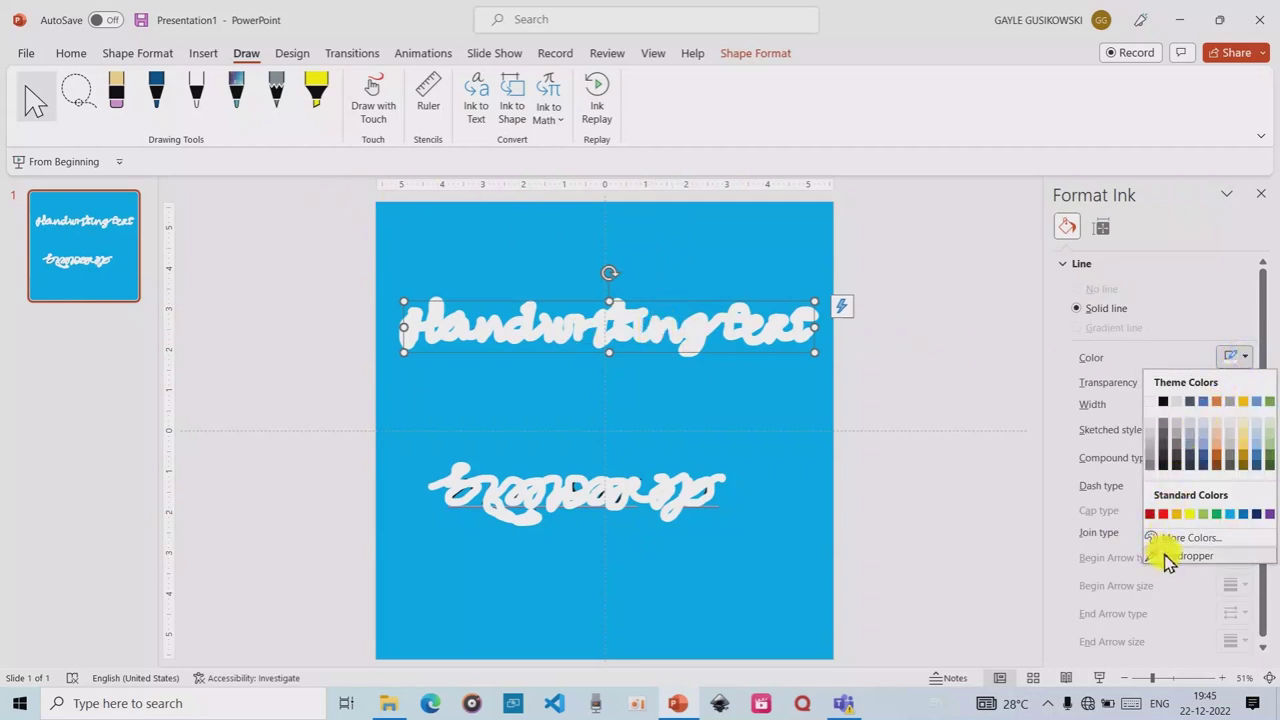
{"action": "left_click", "coordinate": [1229, 514]}
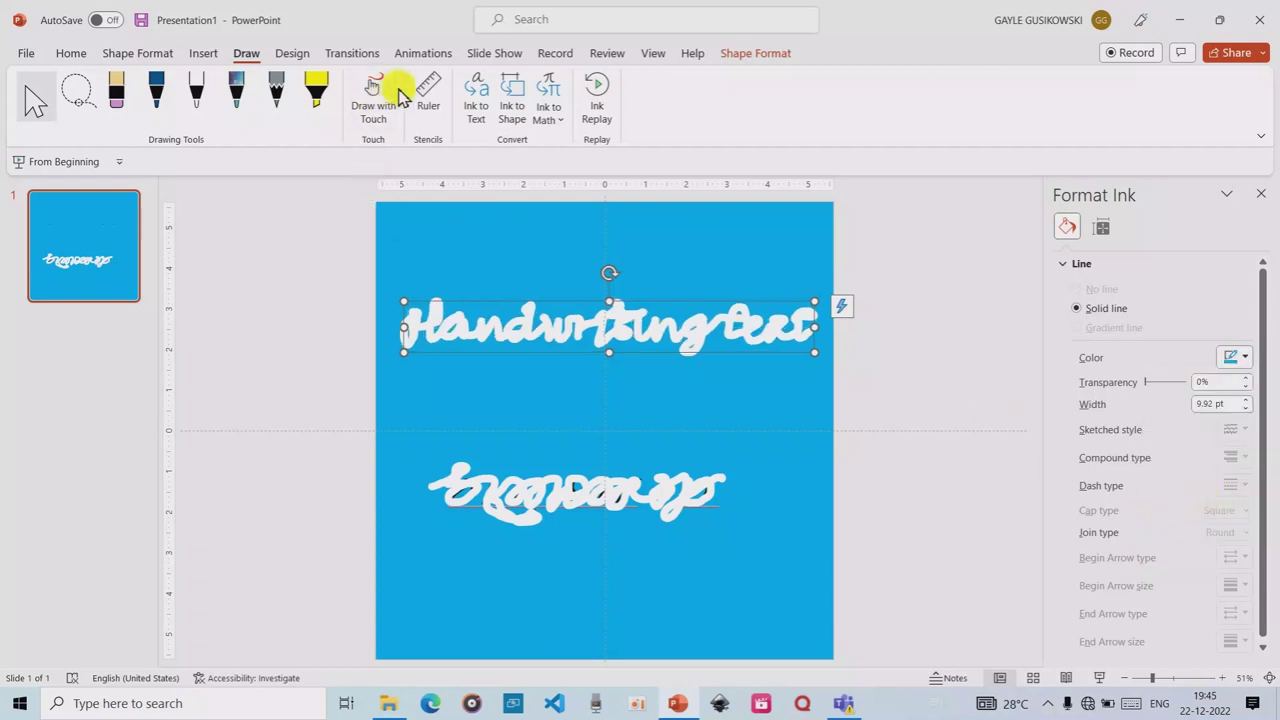
{"action": "left_click", "coordinate": [422, 53]}
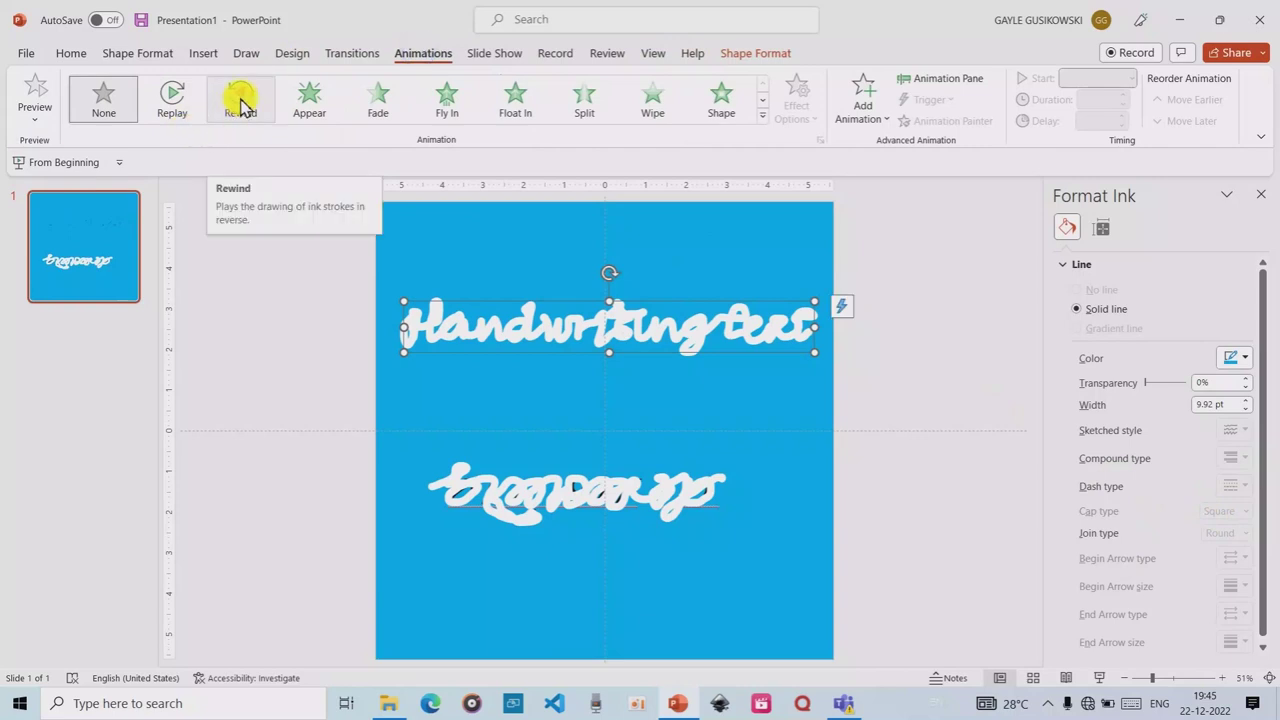
{"action": "left_click", "coordinate": [240, 103]}
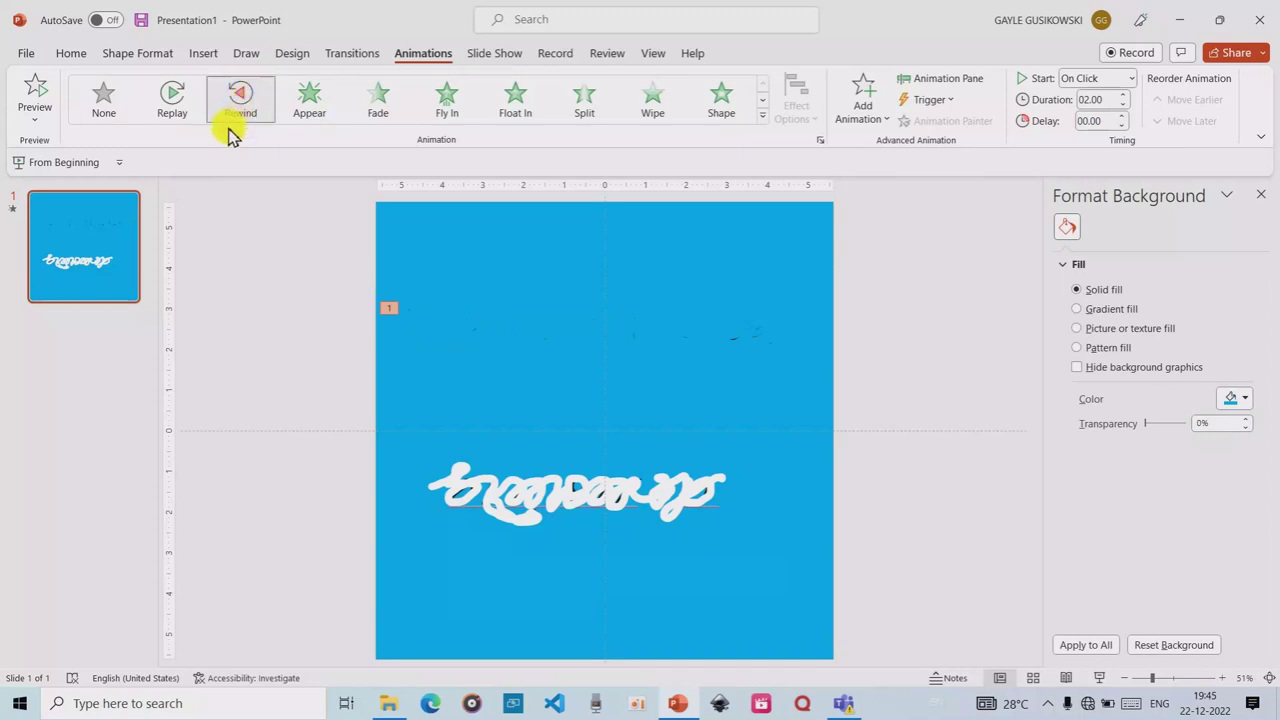
- Eyedropper the lower ink to the slide's blue, apply Rewind, and preview both animations
{"action": "left_click", "coordinate": [495, 495]}
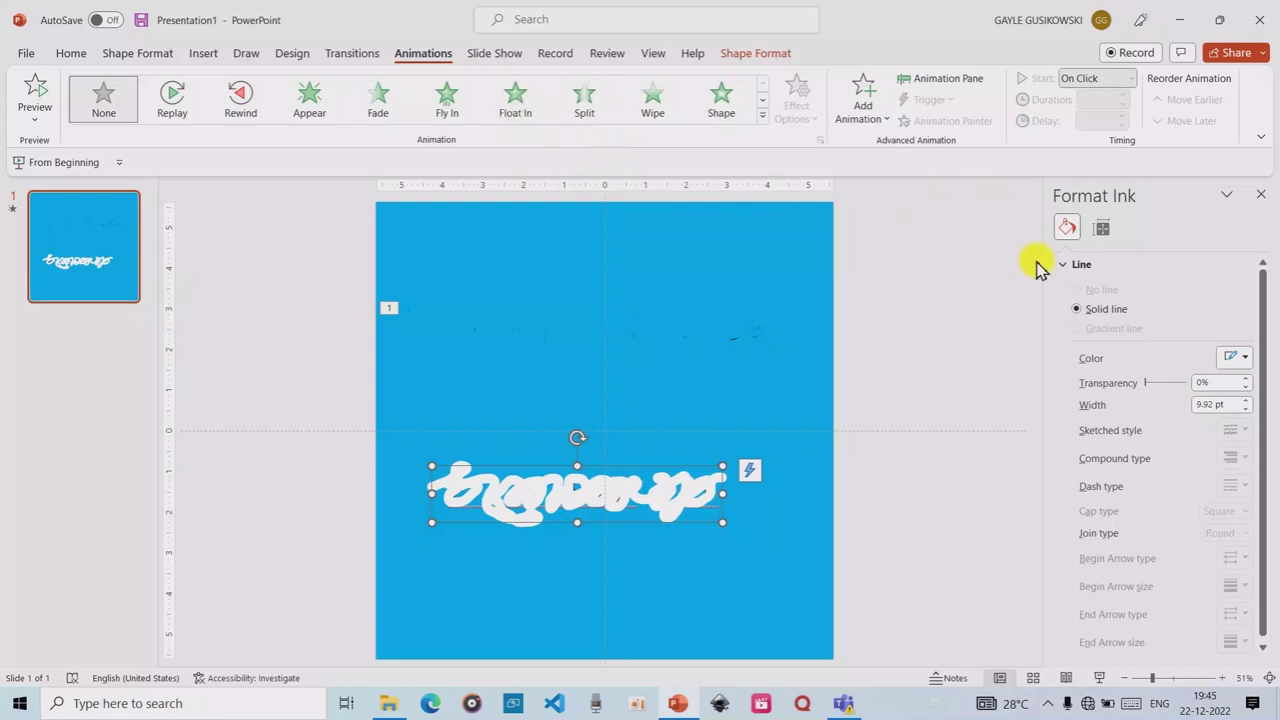
{"action": "left_click", "coordinate": [1245, 356]}
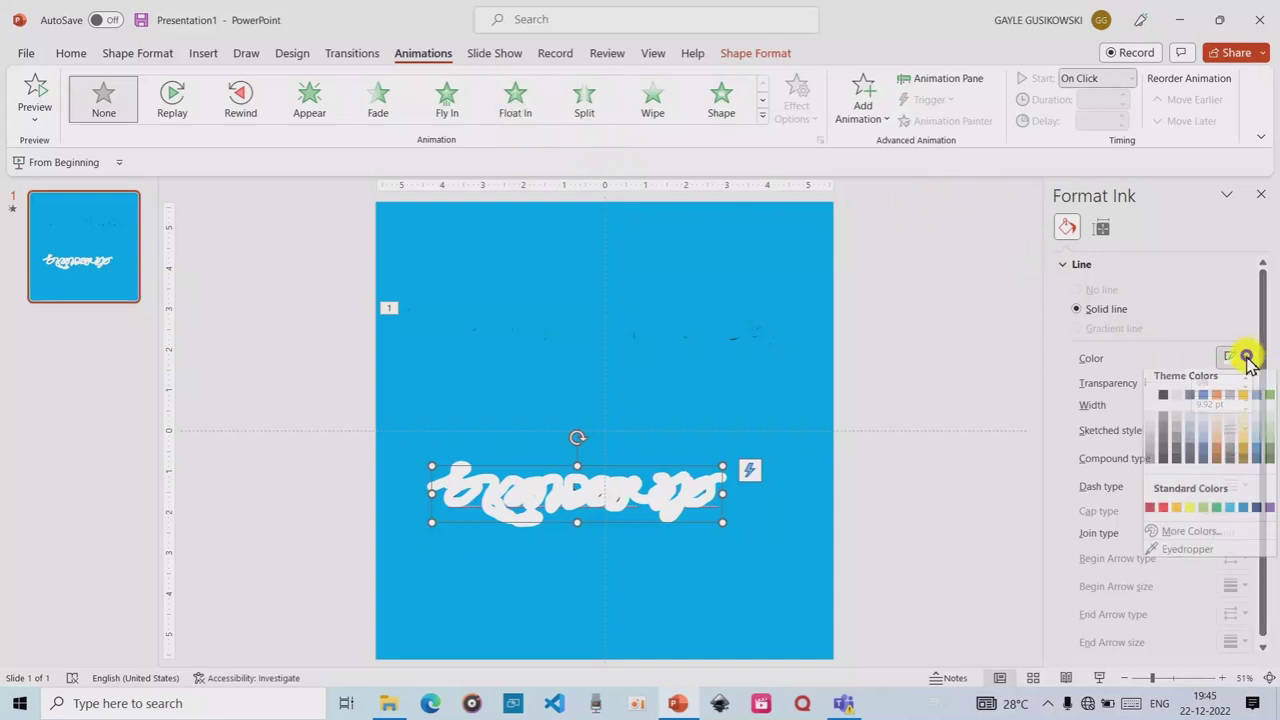
{"action": "left_click", "coordinate": [1170, 558]}
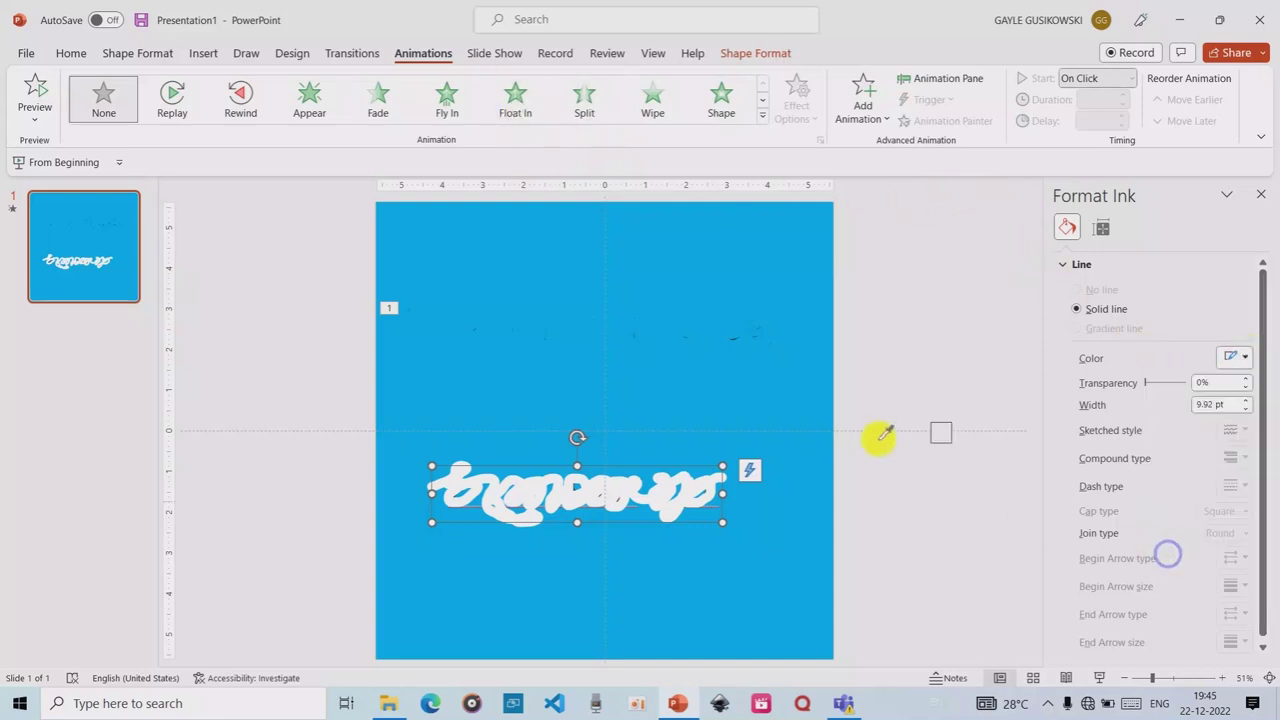
{"action": "left_click", "coordinate": [778, 598]}
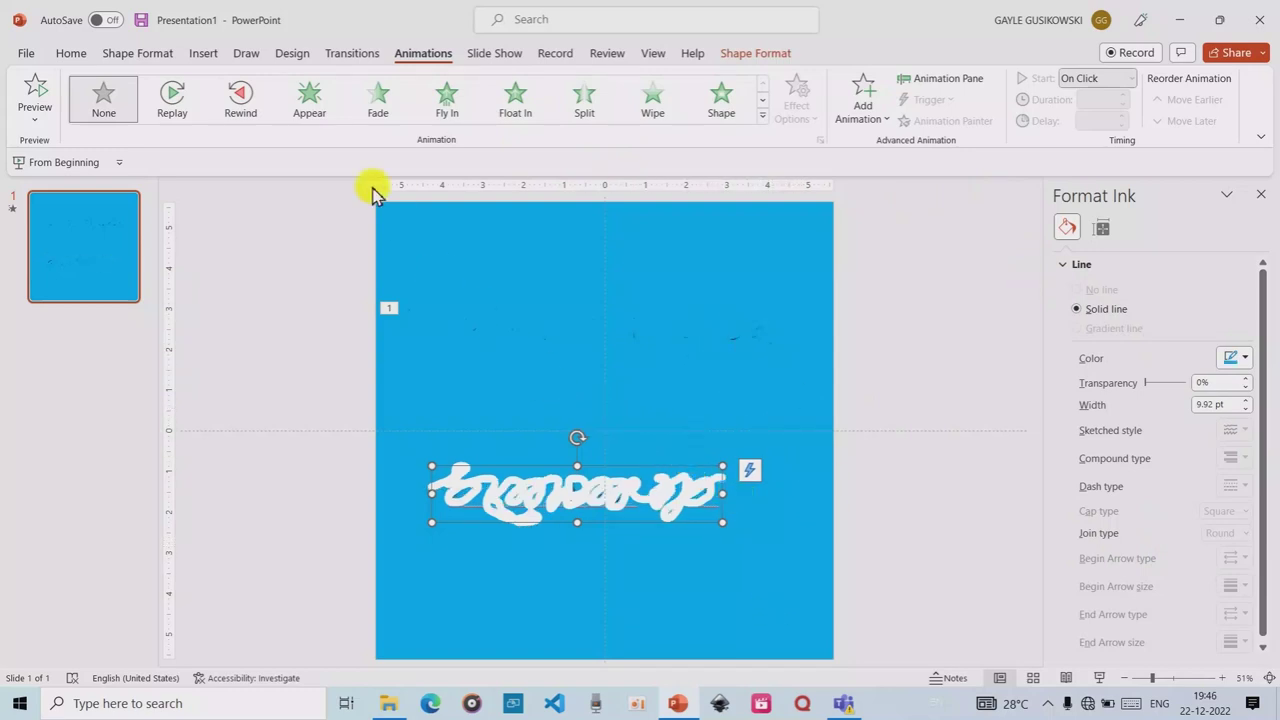
{"action": "left_click", "coordinate": [240, 97]}
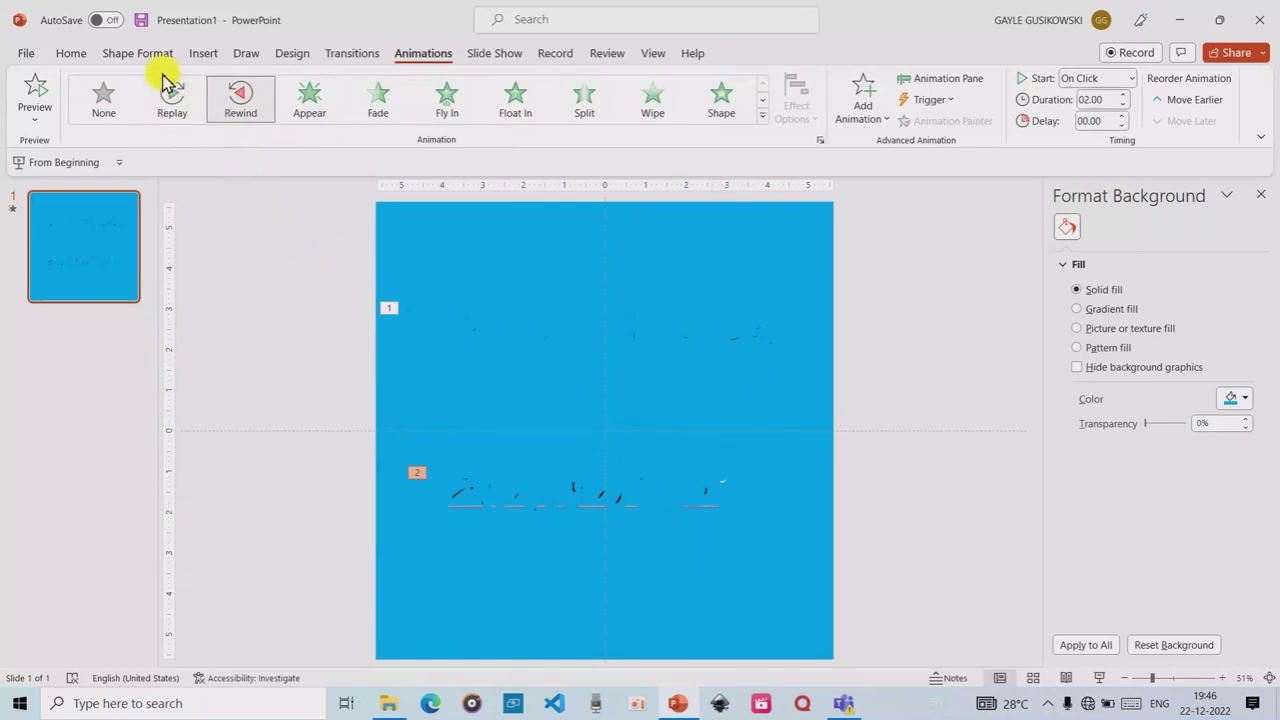
{"action": "left_click", "coordinate": [171, 97]}
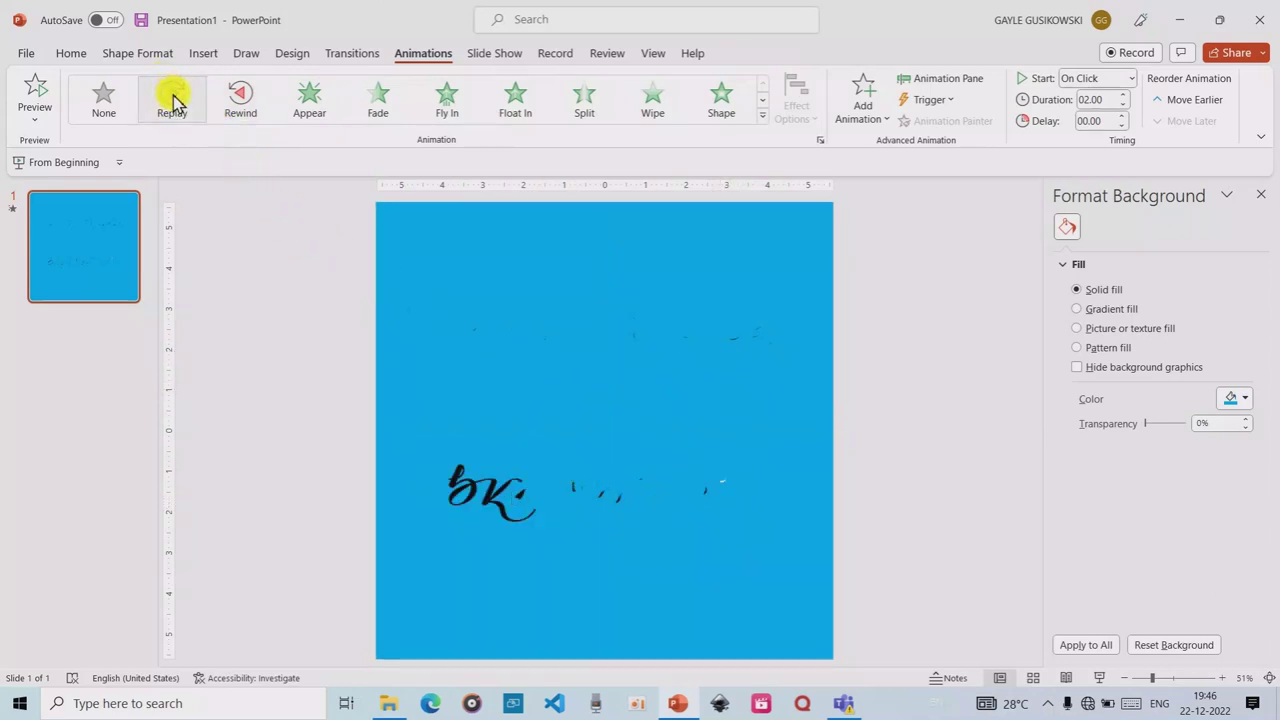
{"action": "left_click", "coordinate": [241, 97]}
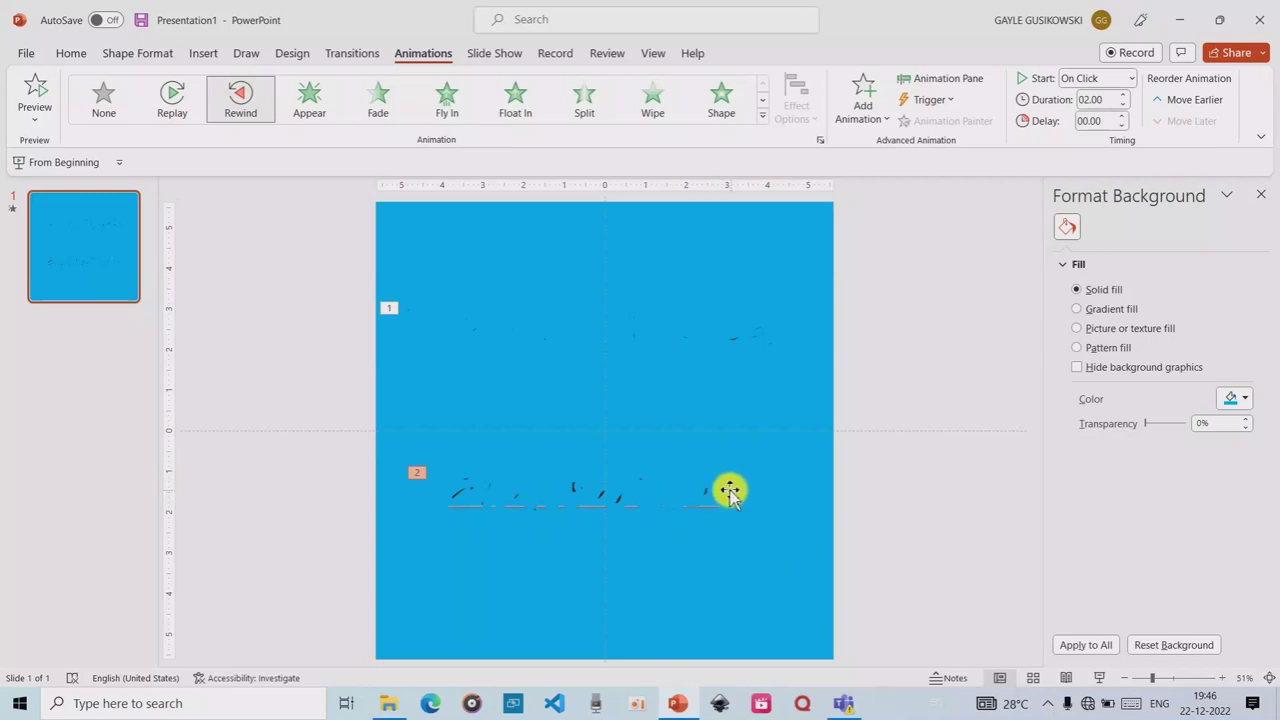
- Duplicate slide 1, then on slide 2 send the top ink behind the typed heading
{"action": "right_click", "coordinate": [93, 247]}
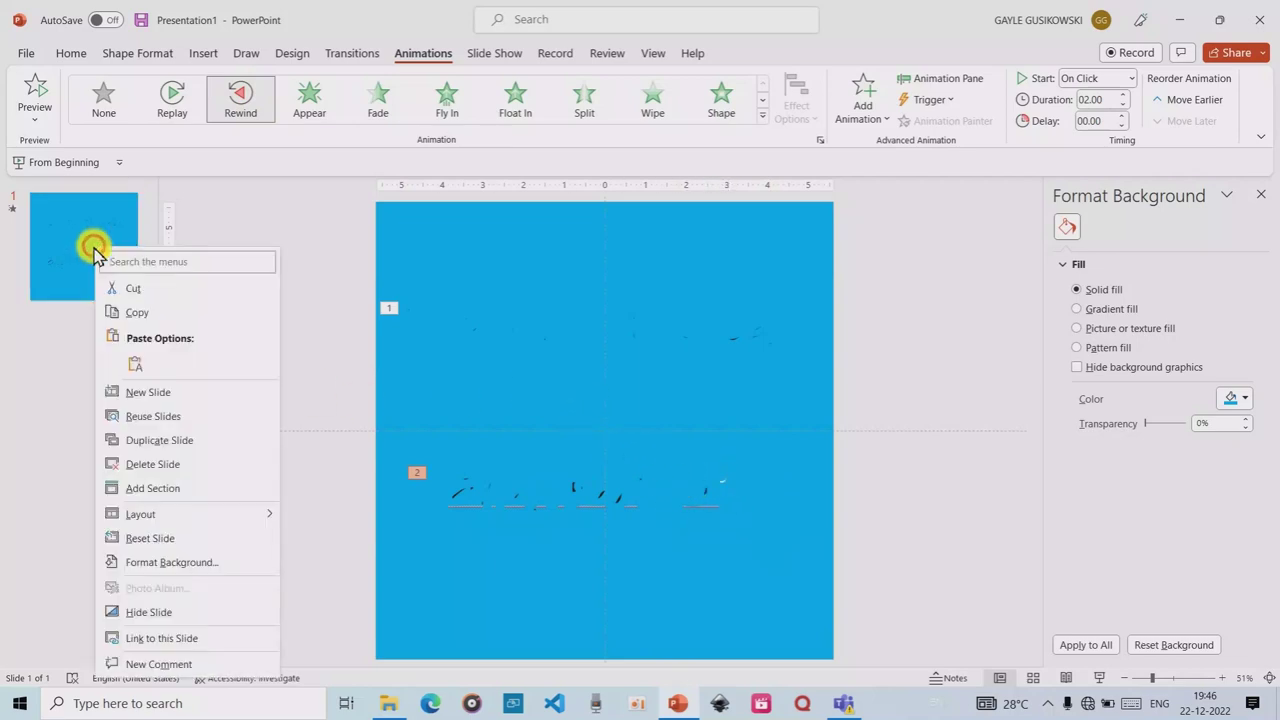
{"action": "left_click", "coordinate": [175, 440]}
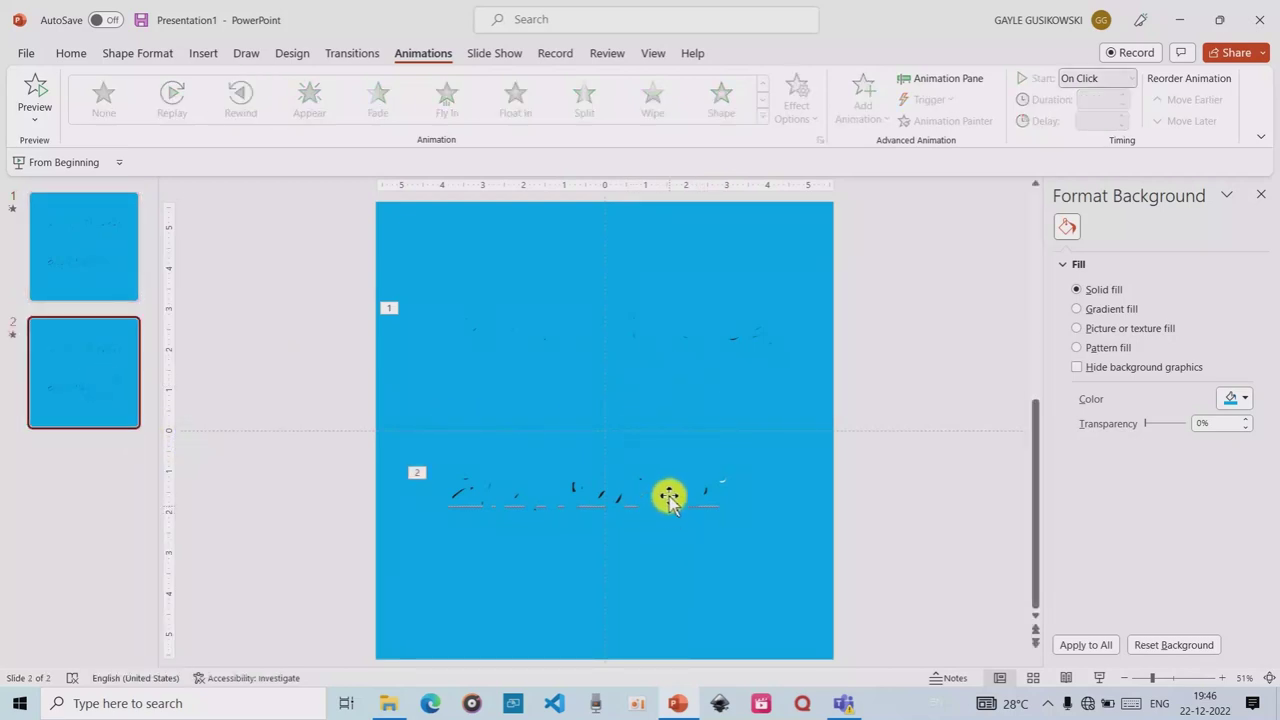
{"action": "left_click", "coordinate": [671, 331]}
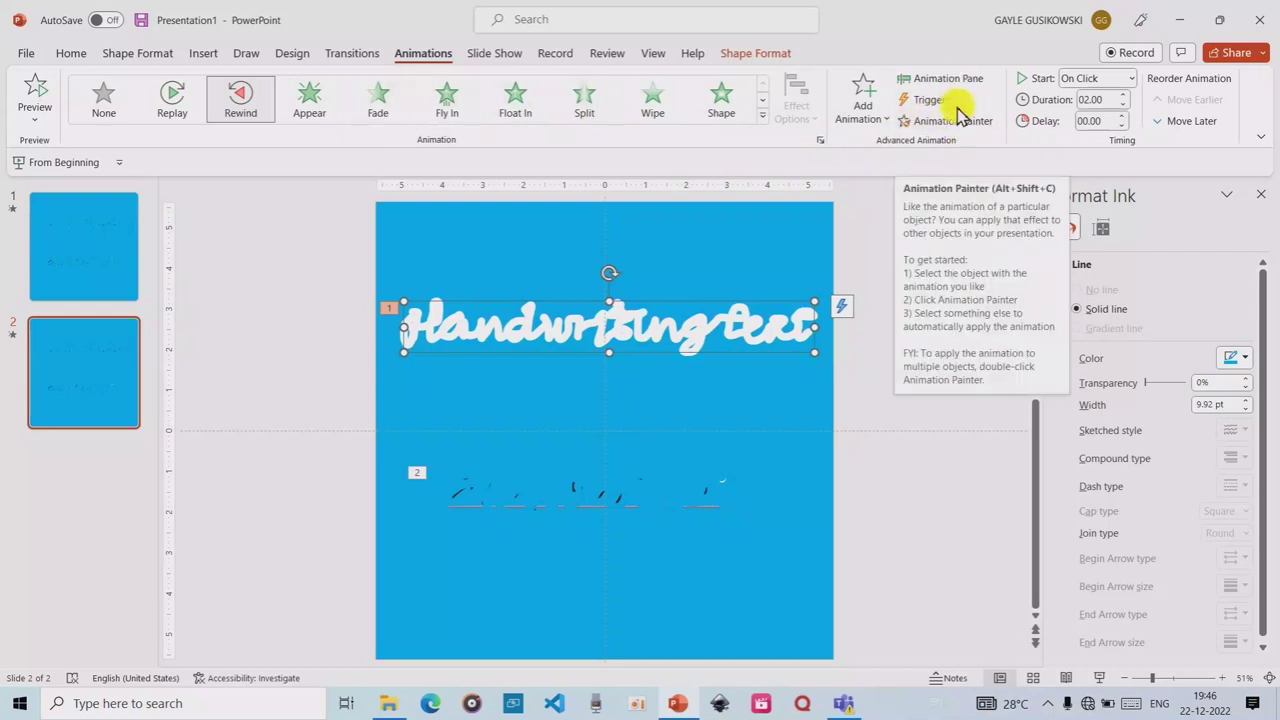
{"action": "left_click", "coordinate": [757, 54]}
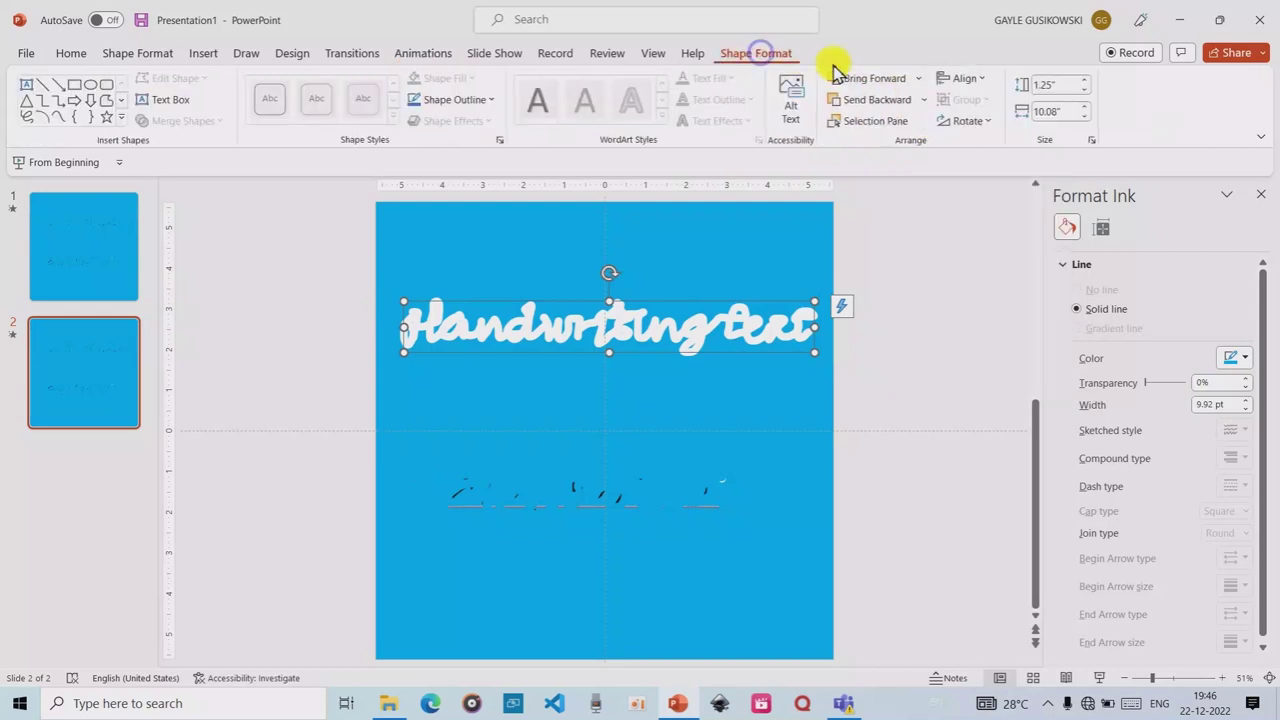
{"action": "left_click", "coordinate": [879, 104]}
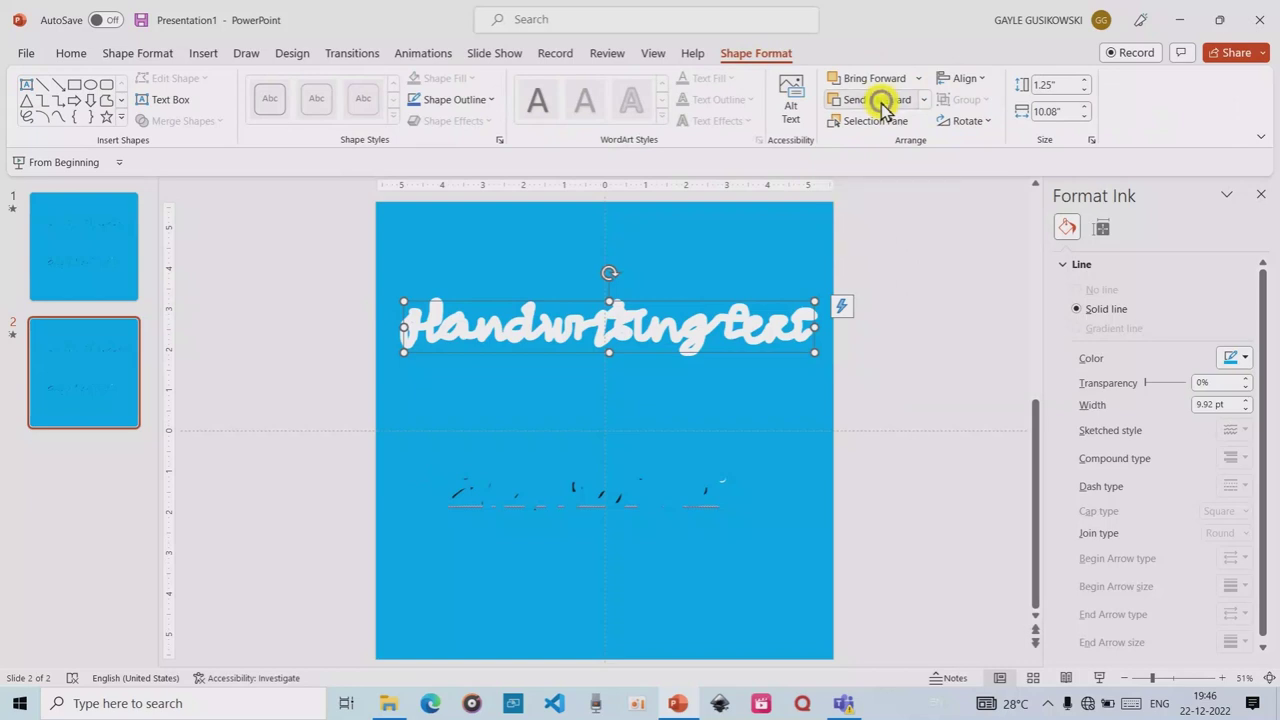
{"action": "left_click", "coordinate": [879, 101]}
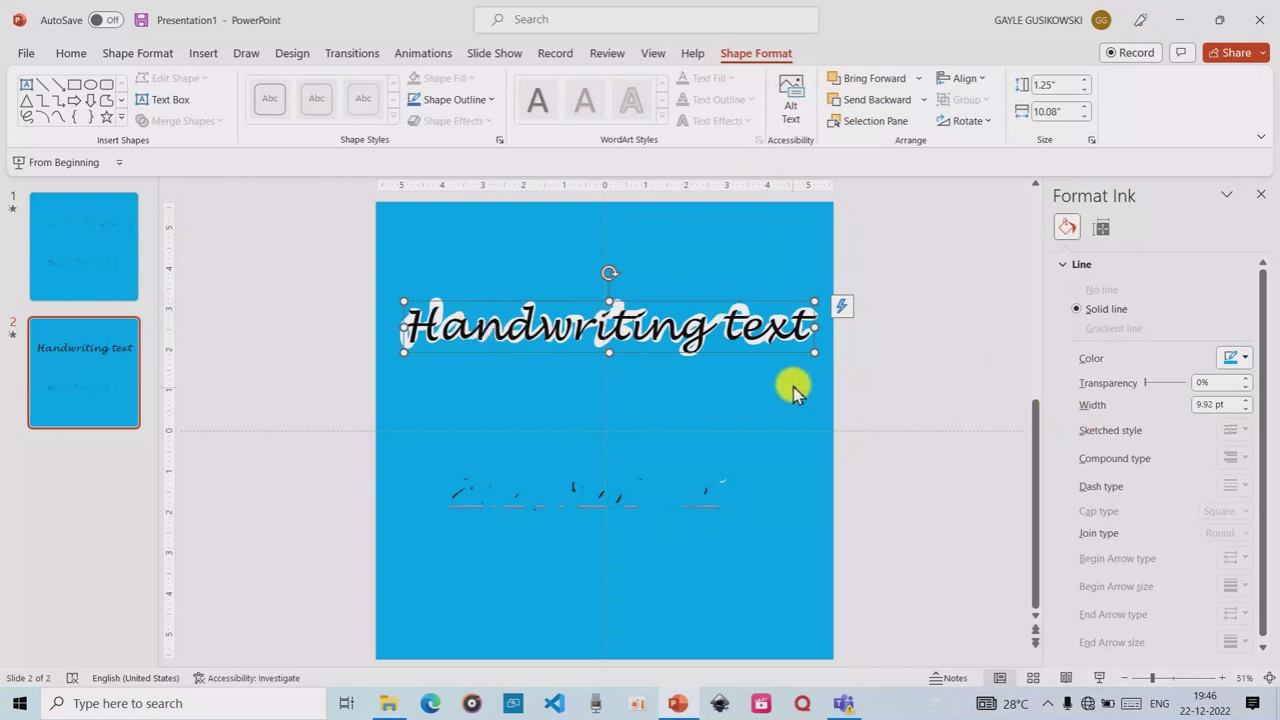
{"action": "left_click", "coordinate": [935, 268]}
- Make the typed 'Handwriting text' heading white
{"action": "left_click", "coordinate": [620, 326]}
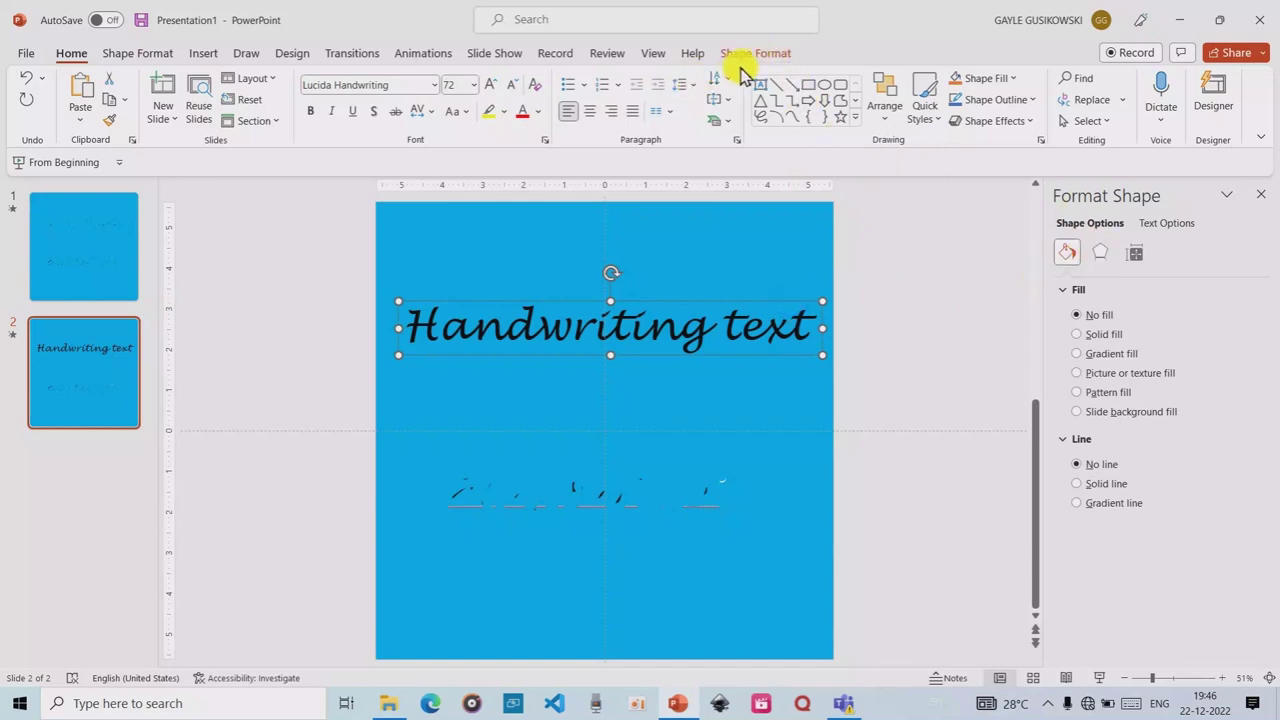
{"action": "left_click", "coordinate": [537, 111]}
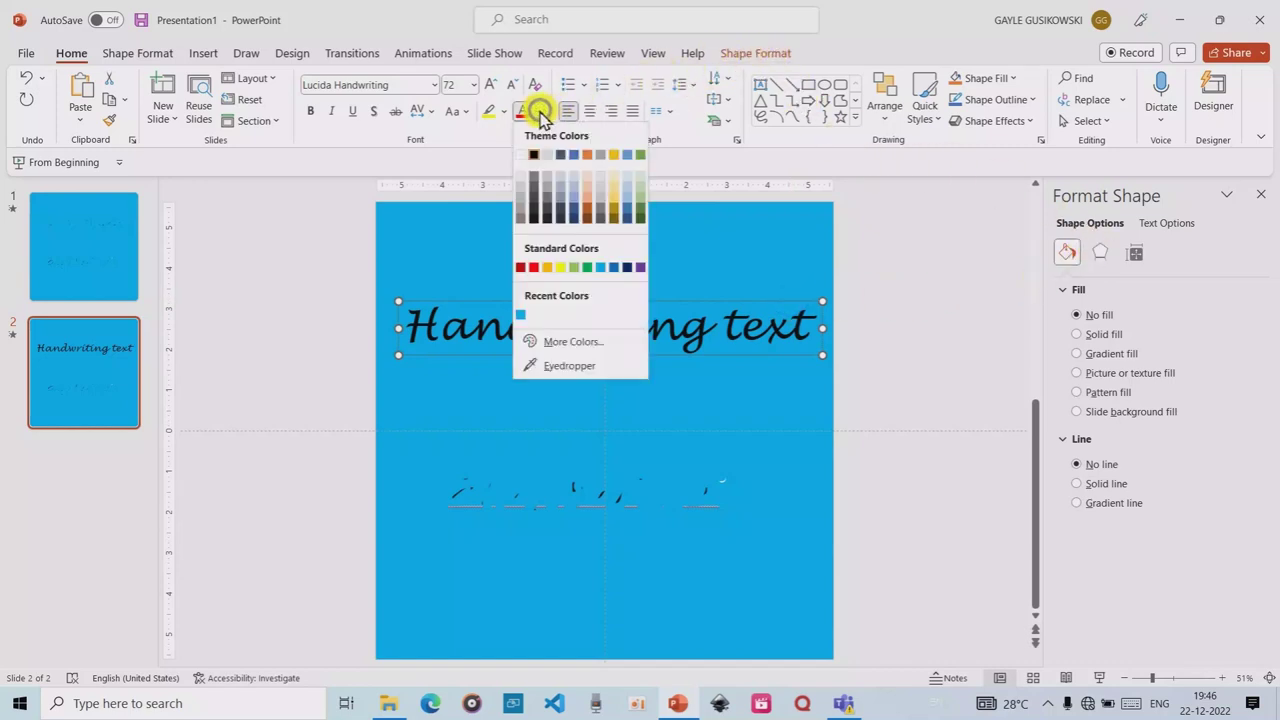
{"action": "left_click", "coordinate": [522, 155]}
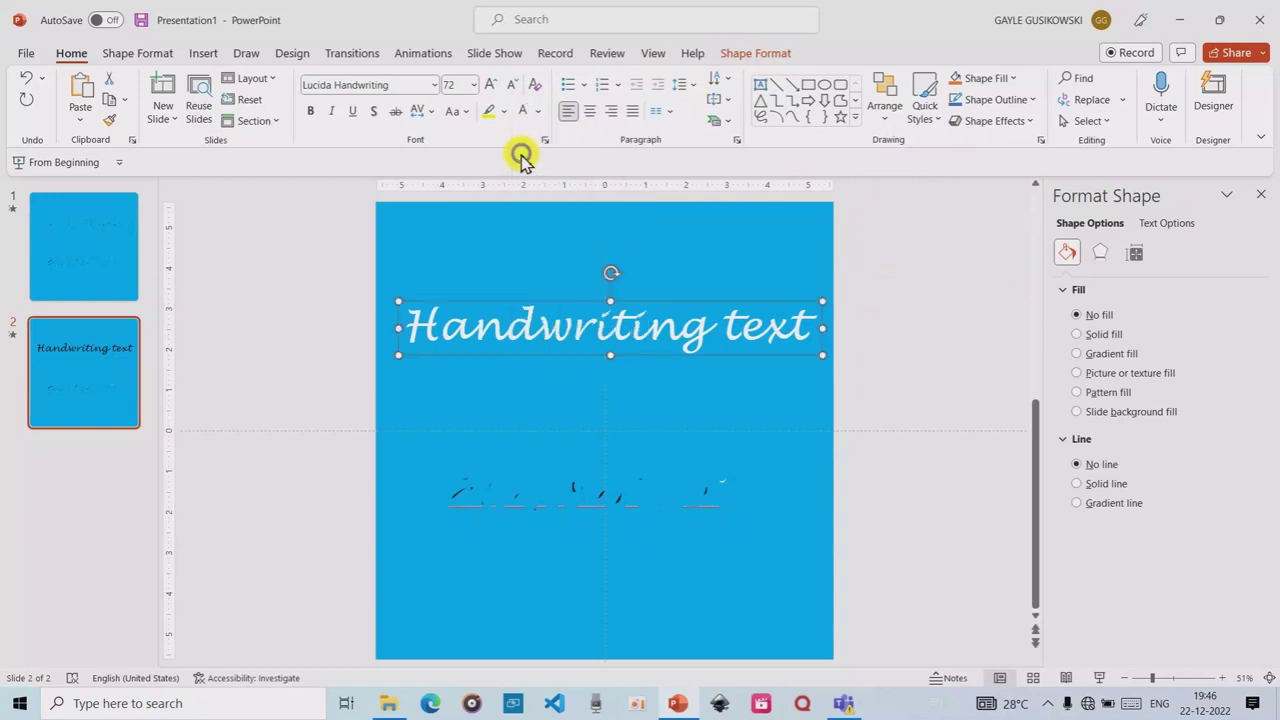
{"action": "left_click", "coordinate": [925, 276]}
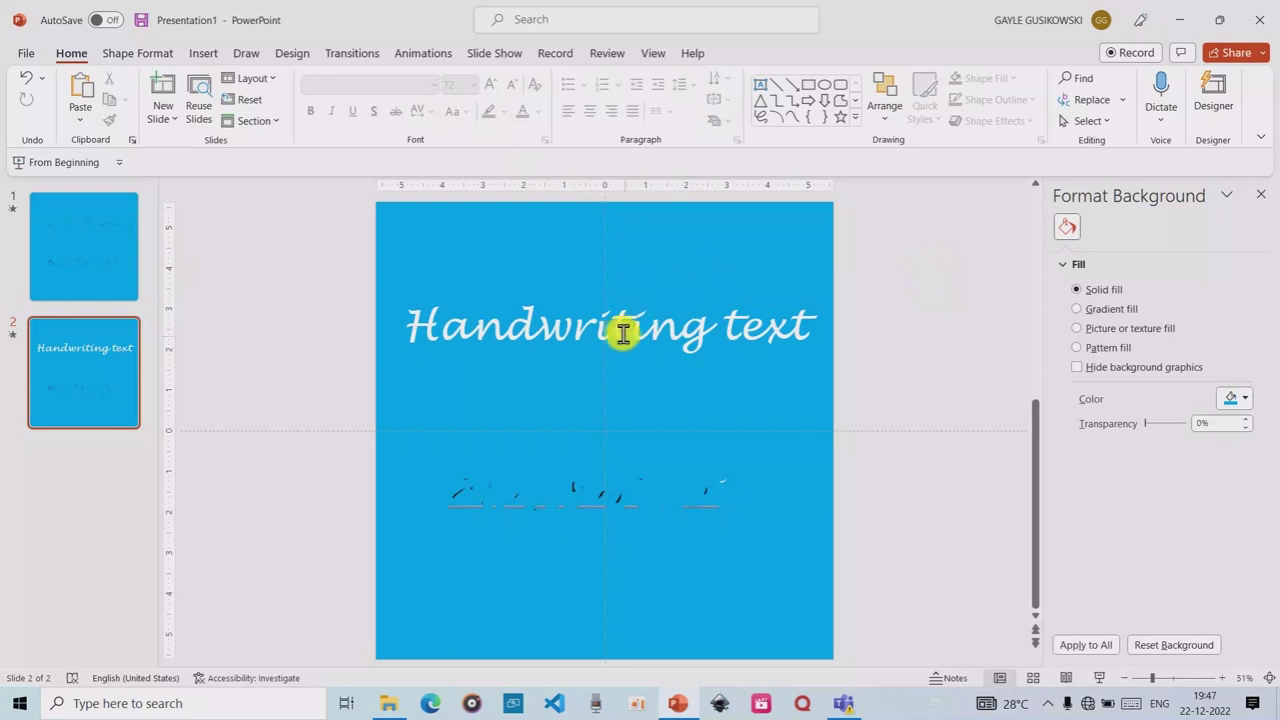
- Send the typed 'Handwriting text' box one layer backward
{"action": "left_click", "coordinate": [623, 329]}
{"action": "left_click", "coordinate": [763, 53]}
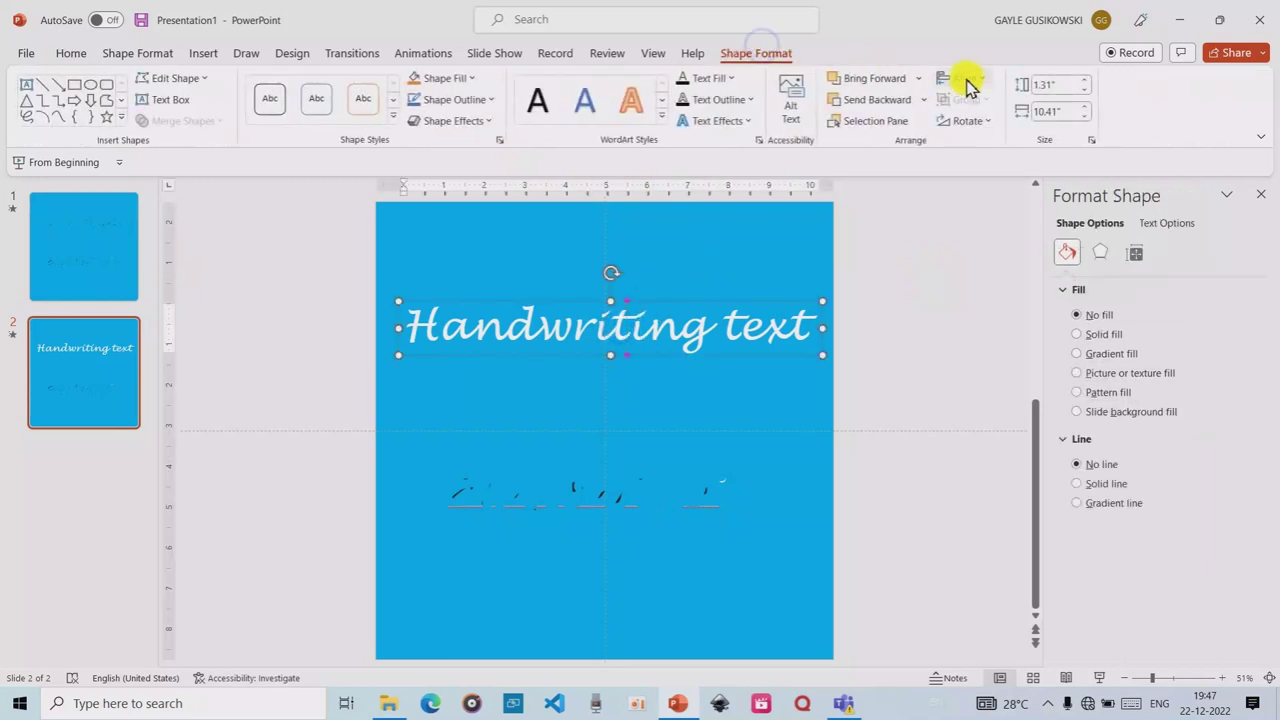
{"action": "left_click", "coordinate": [877, 104]}
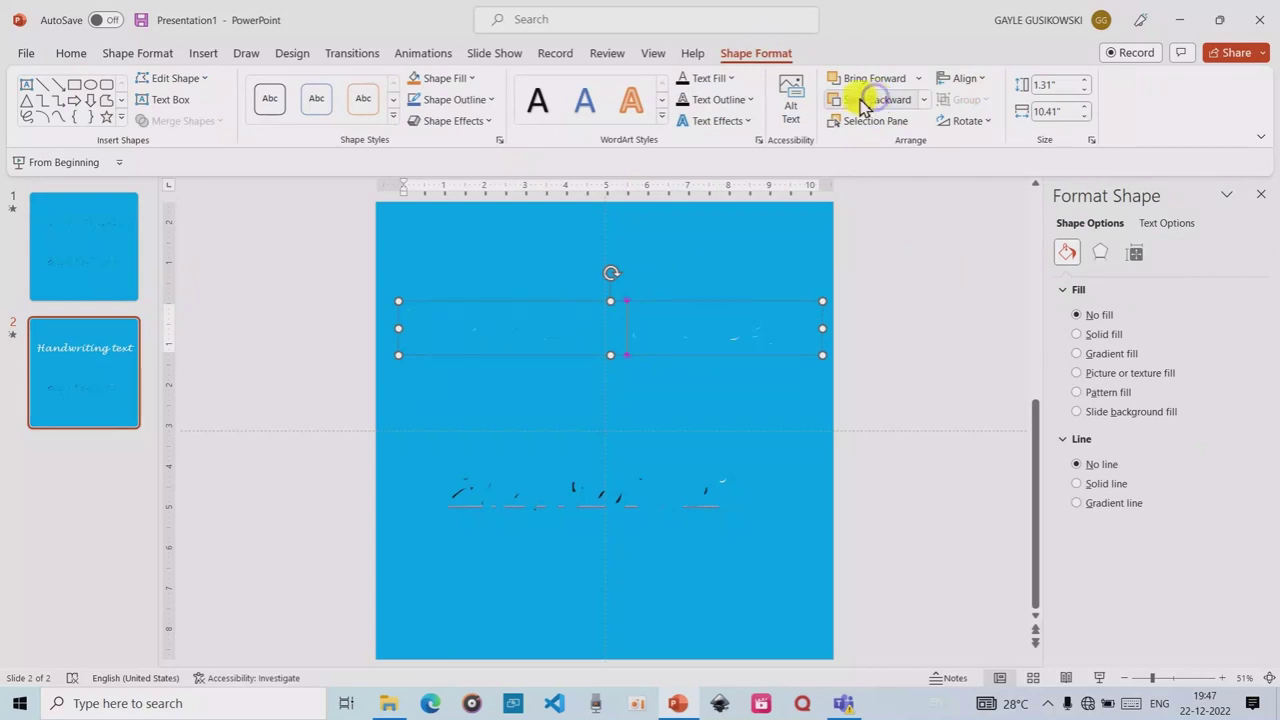
{"action": "left_click", "coordinate": [903, 251]}
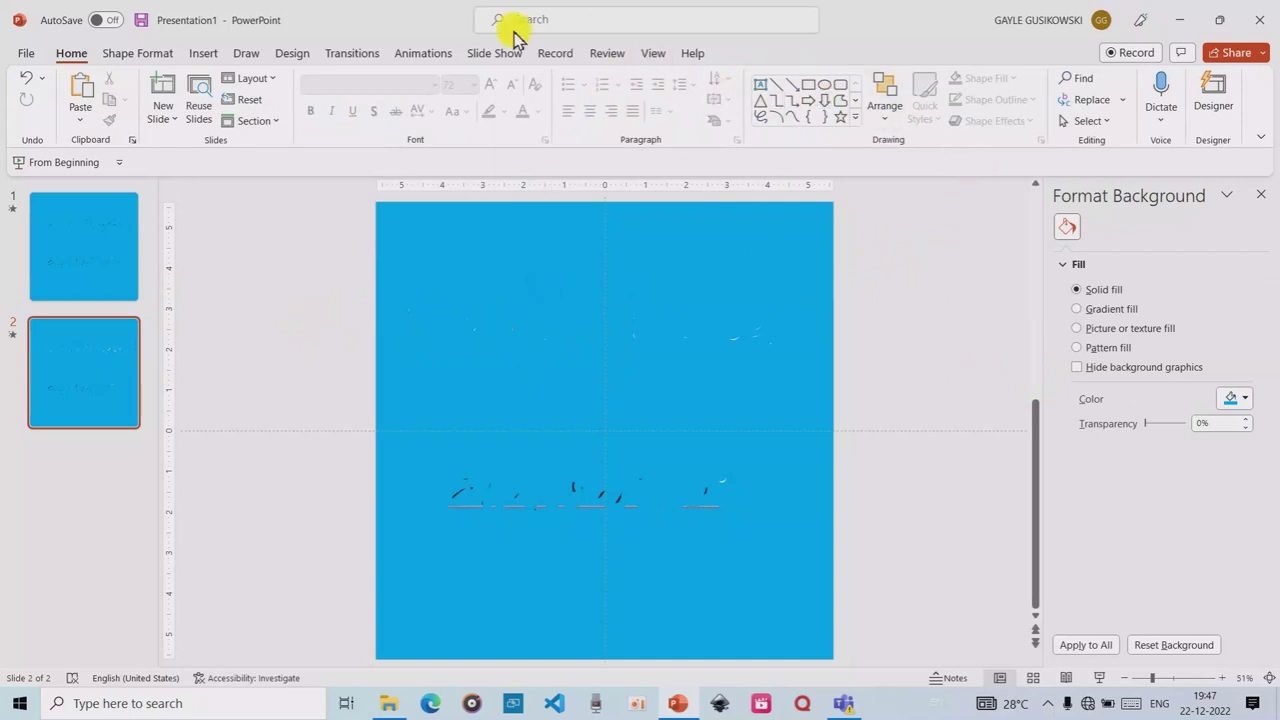
- Close Format Background, open the Animation Pane, play Ink 5 and Ink 7, and select Ink 7
{"action": "left_click", "coordinate": [407, 58]}
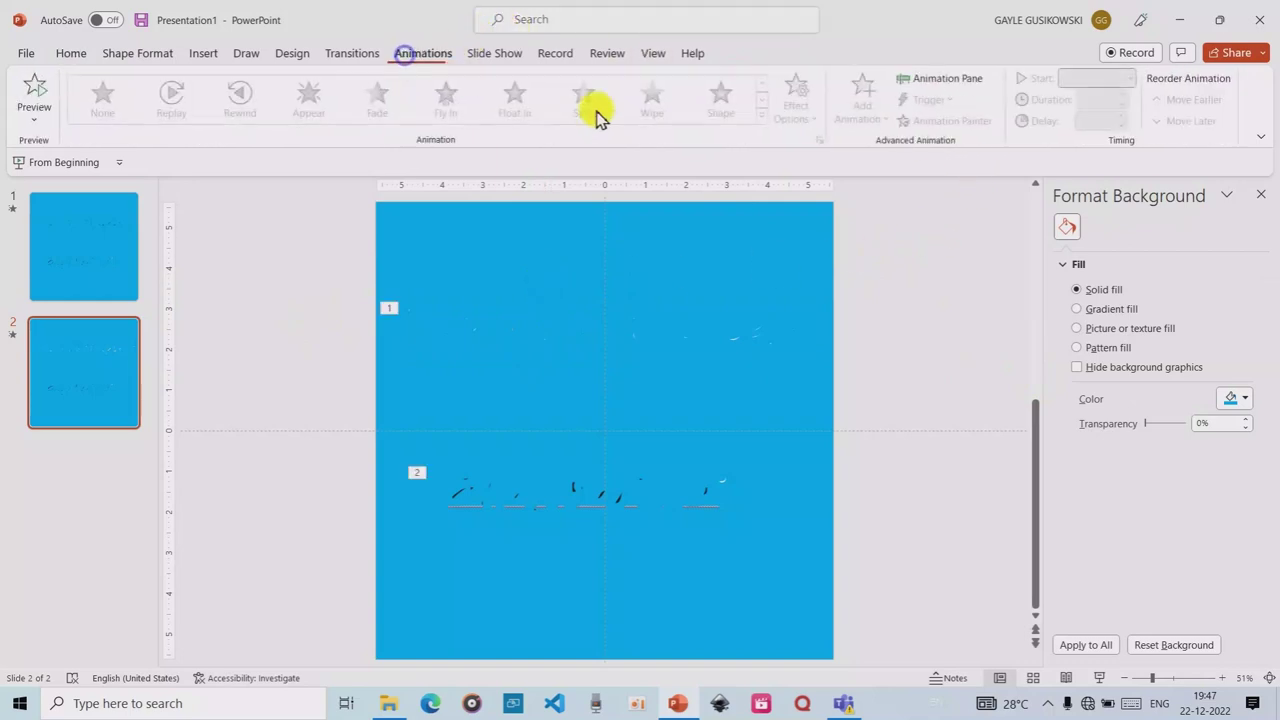
{"action": "left_click", "coordinate": [1263, 195]}
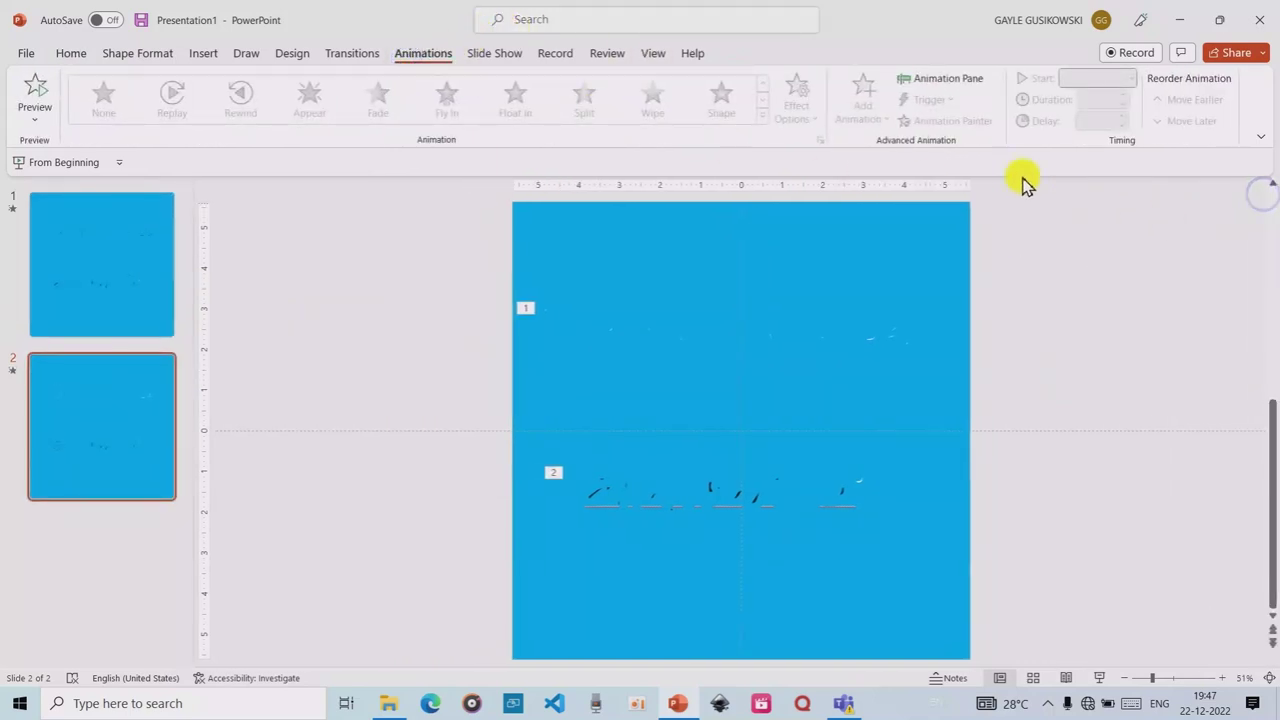
{"action": "left_click", "coordinate": [947, 81]}
{"action": "left_click", "coordinate": [1115, 225]}
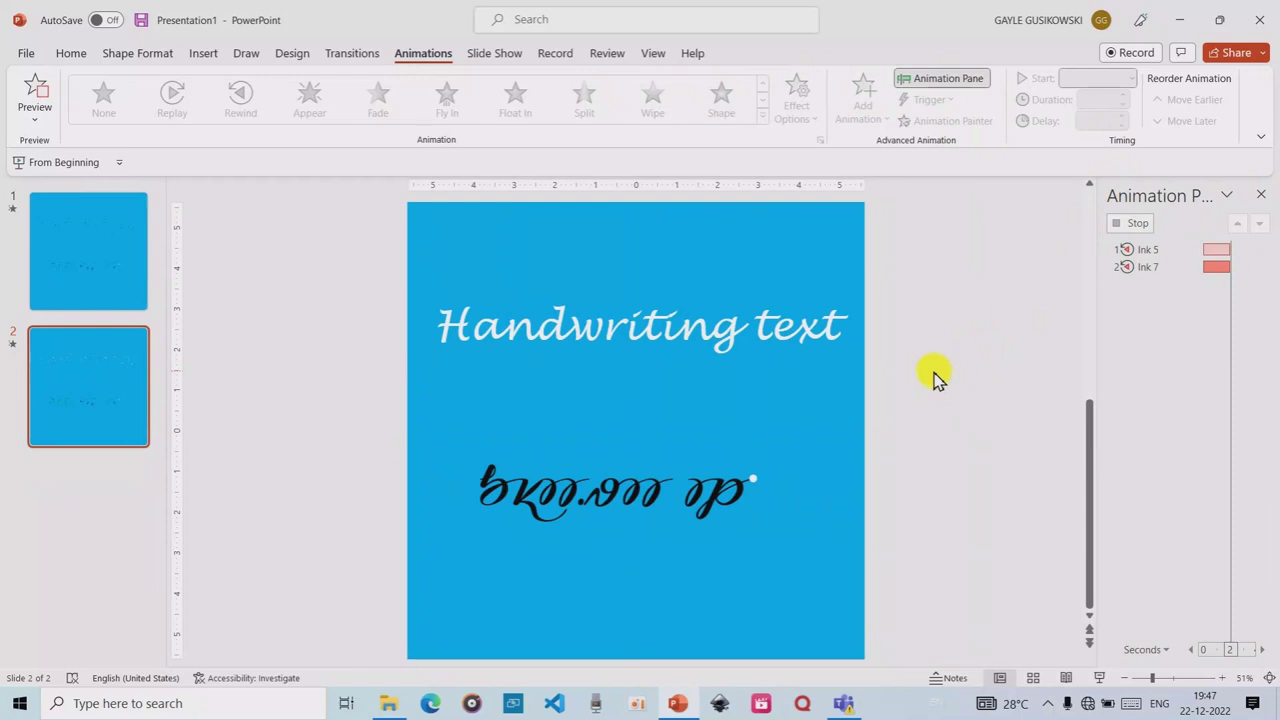
{"action": "left_click", "coordinate": [726, 490]}
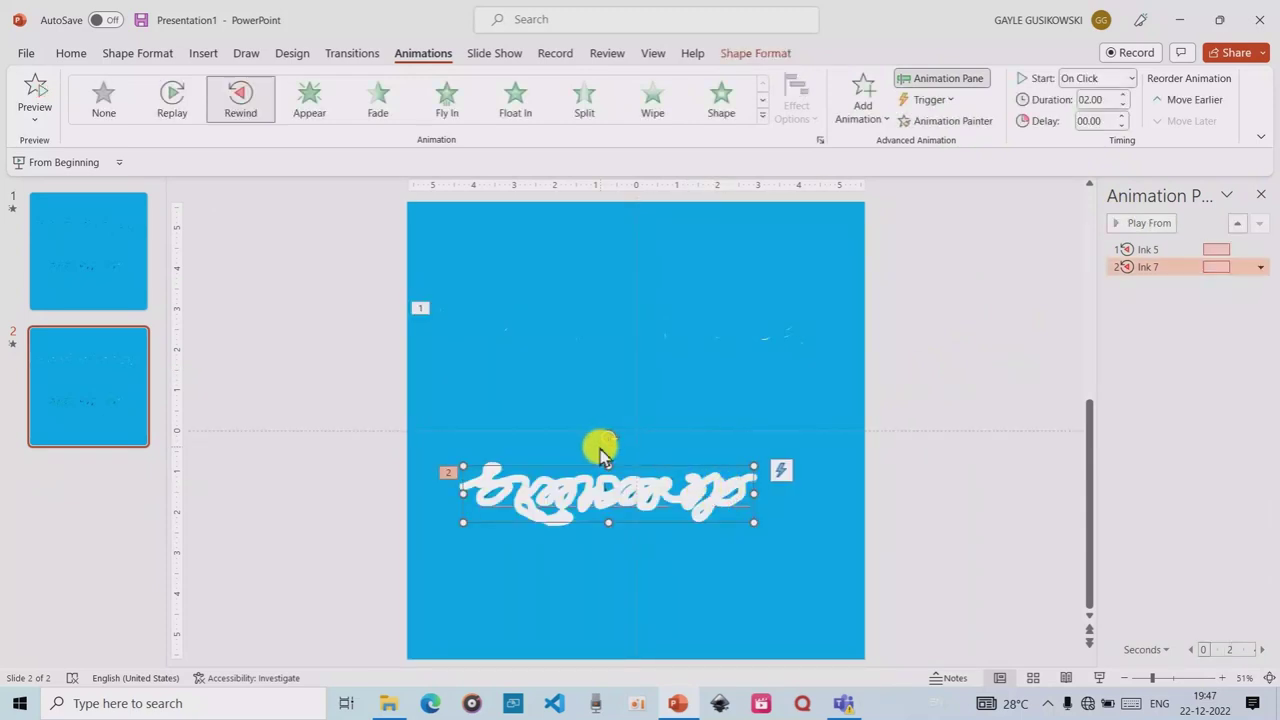
- Send the Ink 7 drawing one layer backward
{"action": "left_click", "coordinate": [766, 58]}
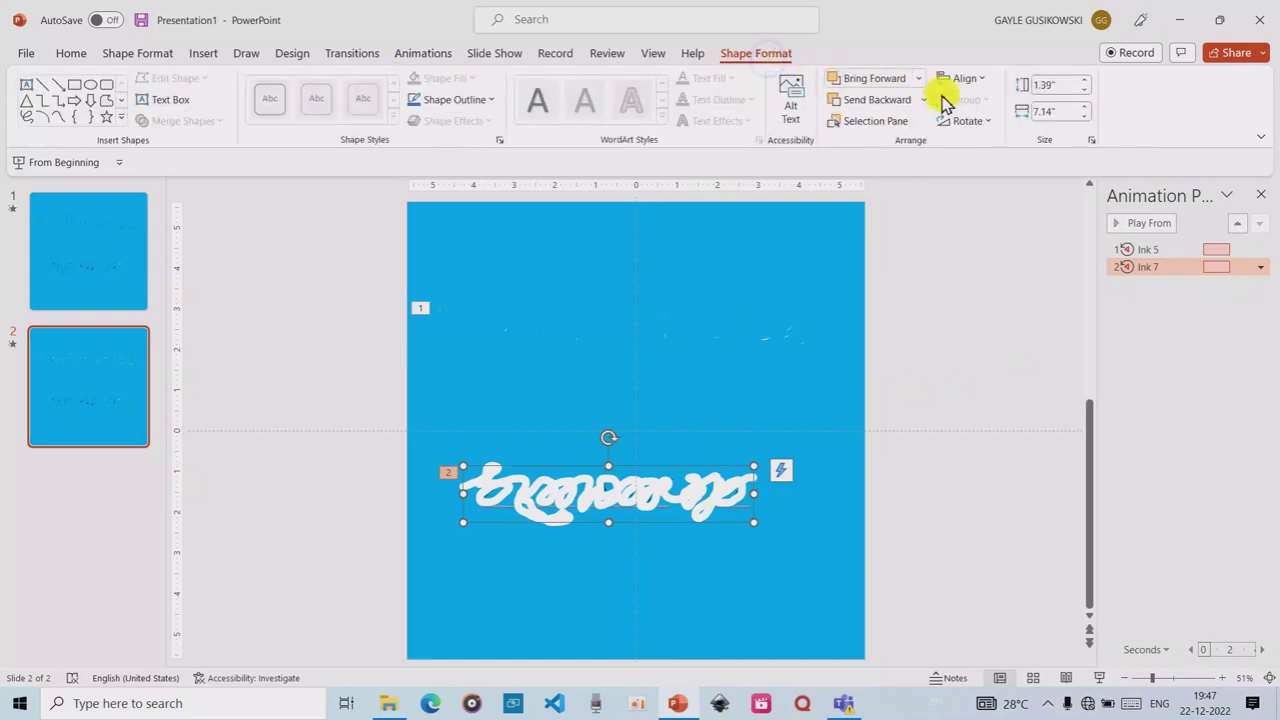
{"action": "left_click", "coordinate": [876, 100]}
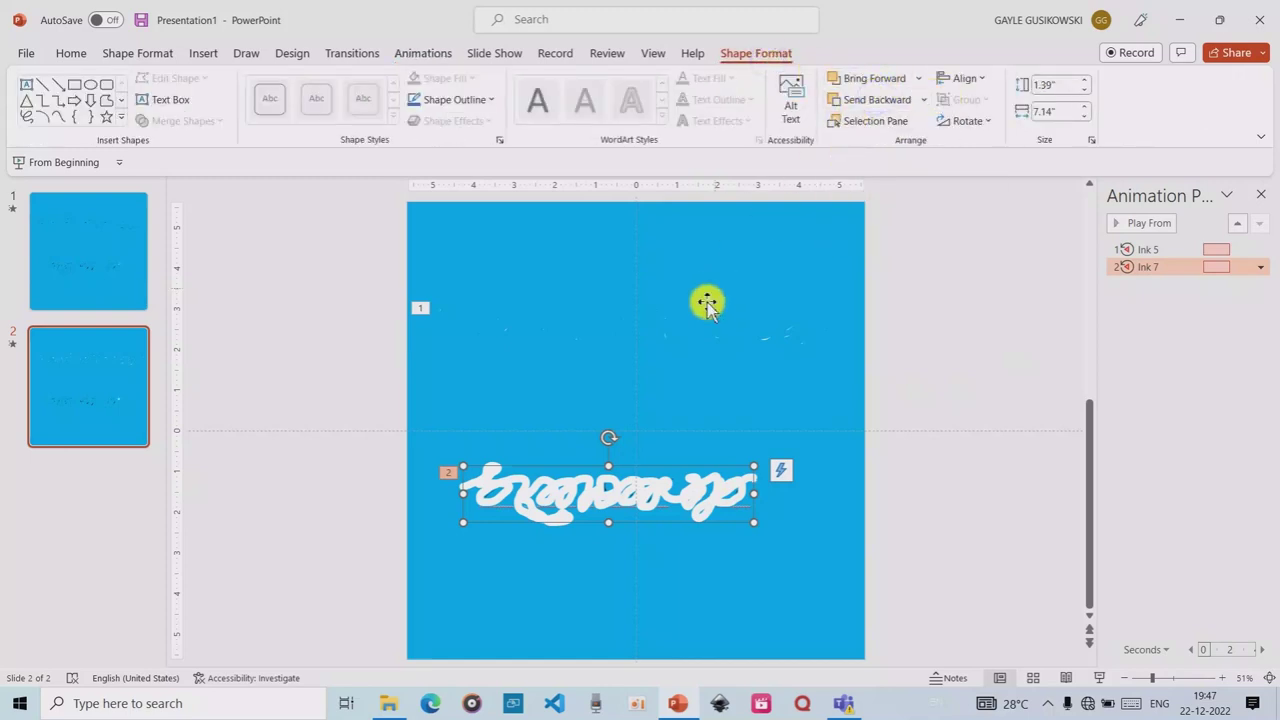
{"action": "left_click", "coordinate": [890, 390]}
{"action": "left_click", "coordinate": [720, 497]}
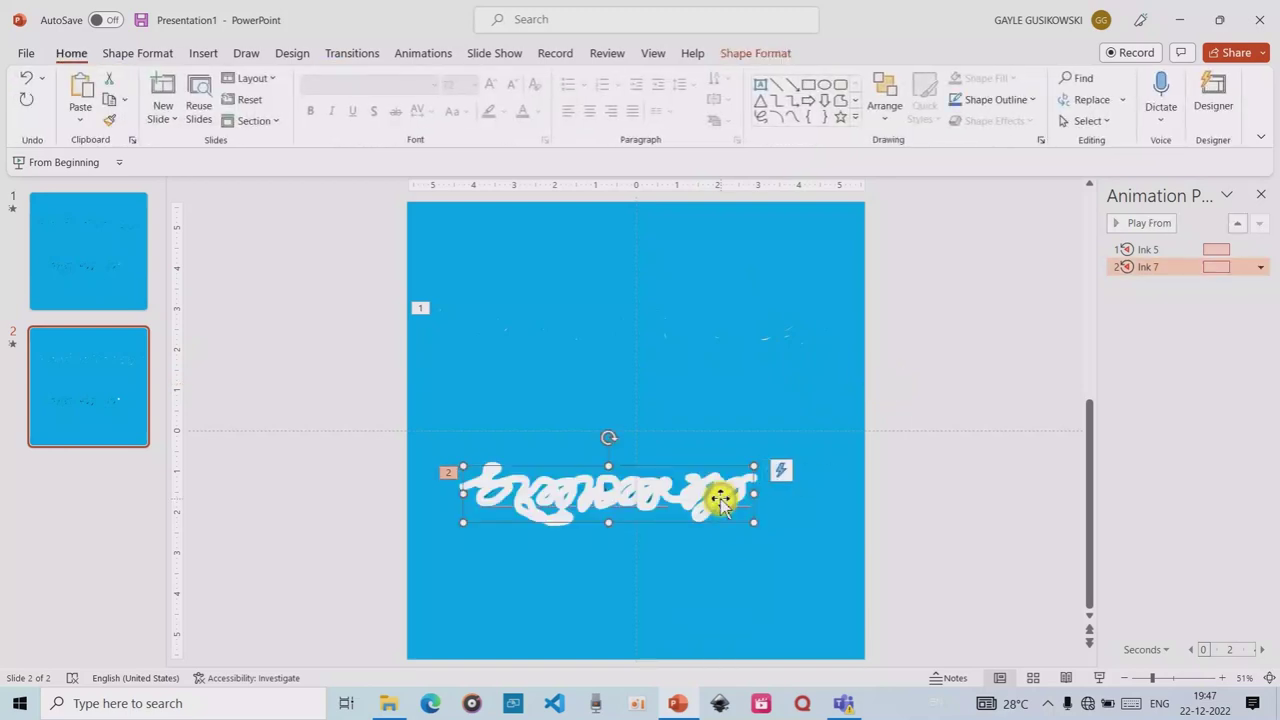
{"action": "left_click", "coordinate": [772, 54]}
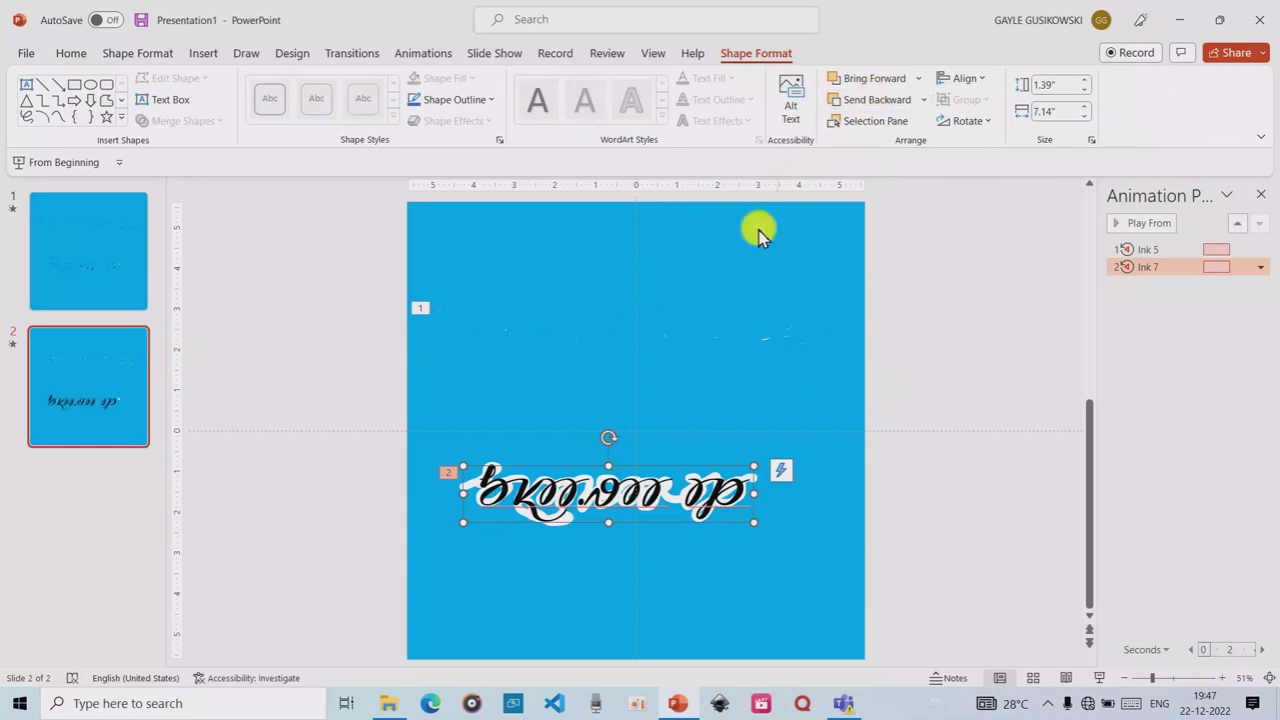
{"action": "left_click", "coordinate": [960, 395]}
- Highlight all the mirrored text under the lower ink and make it white
{"action": "left_click", "coordinate": [655, 492]}
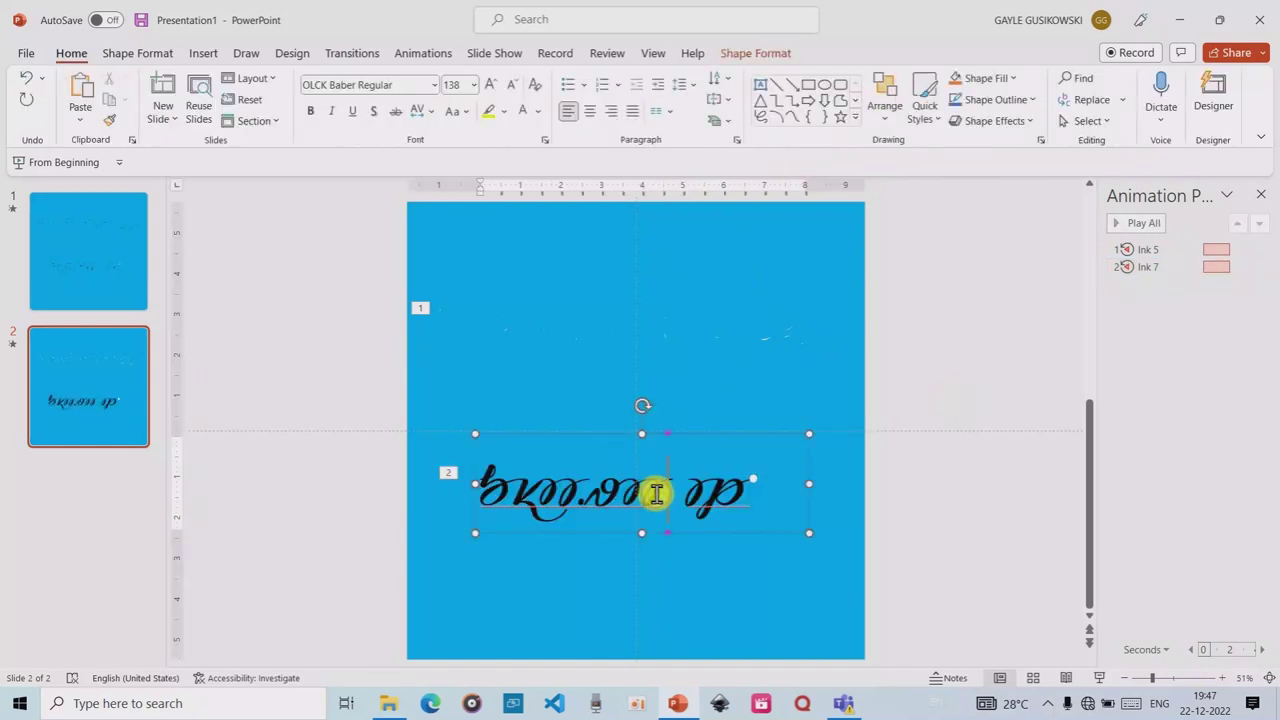
{"action": "left_click", "coordinate": [727, 55]}
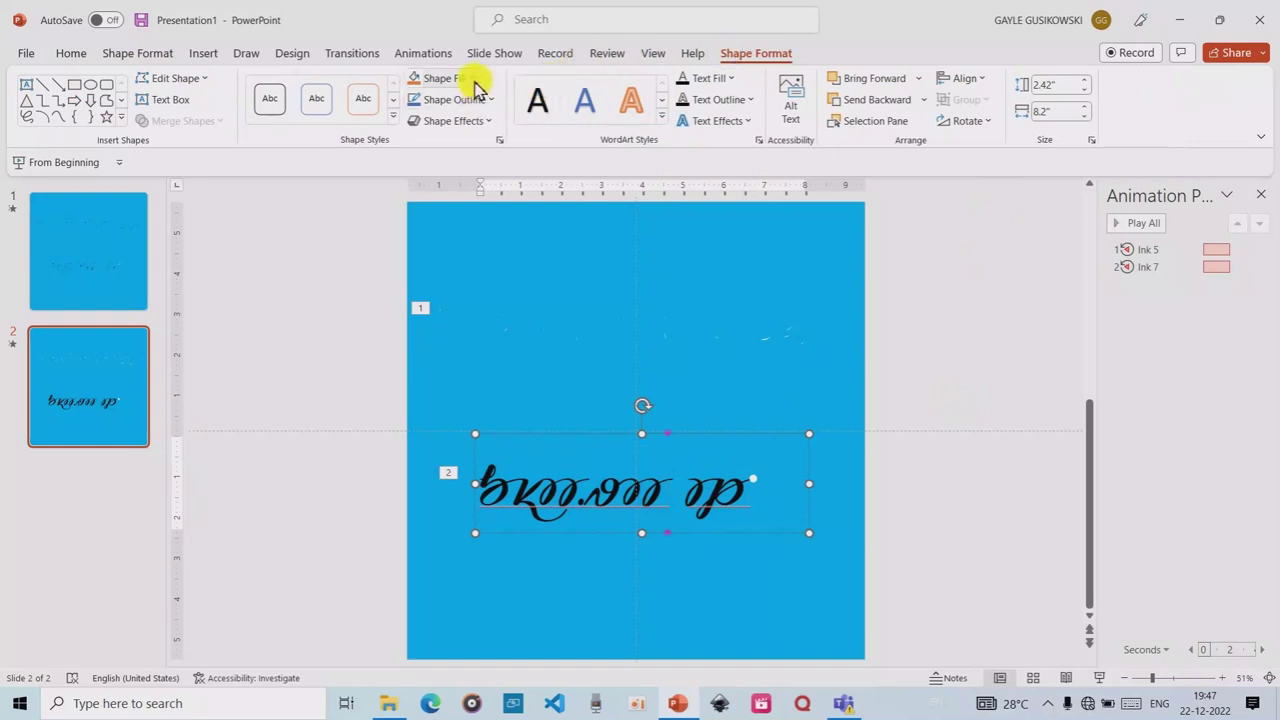
{"action": "left_click", "coordinate": [733, 77]}
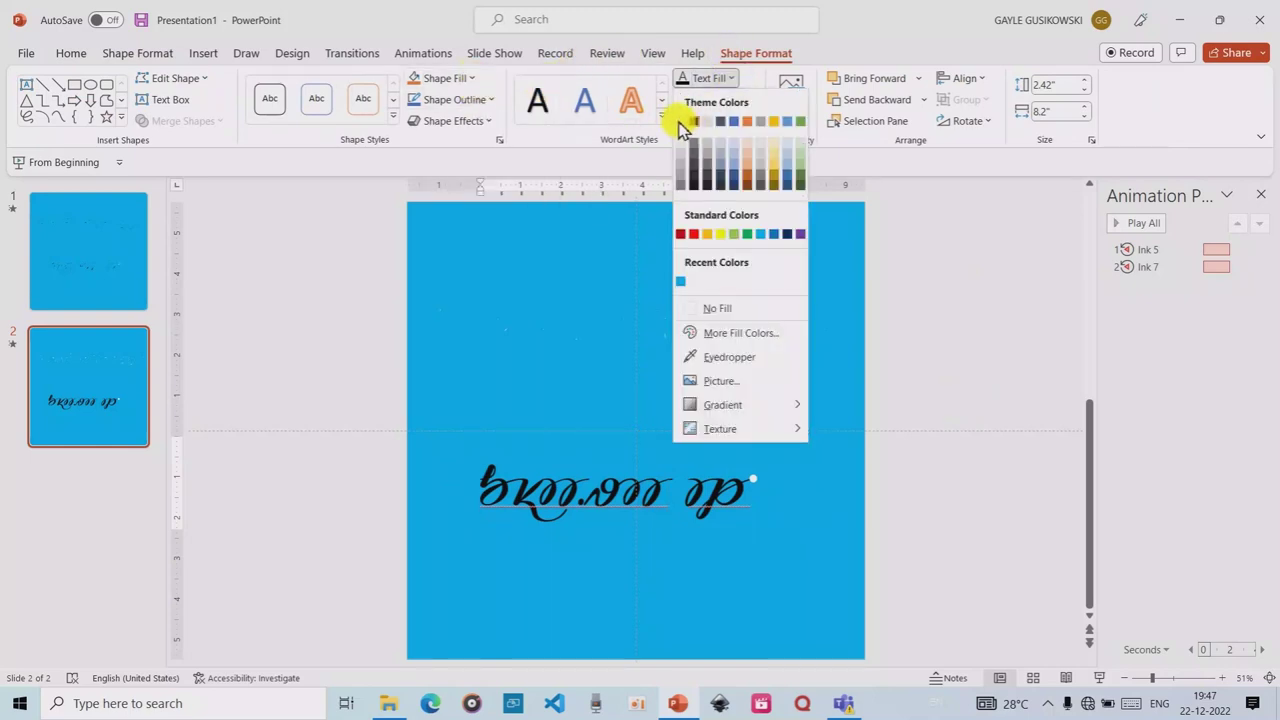
{"action": "left_click", "coordinate": [857, 363]}
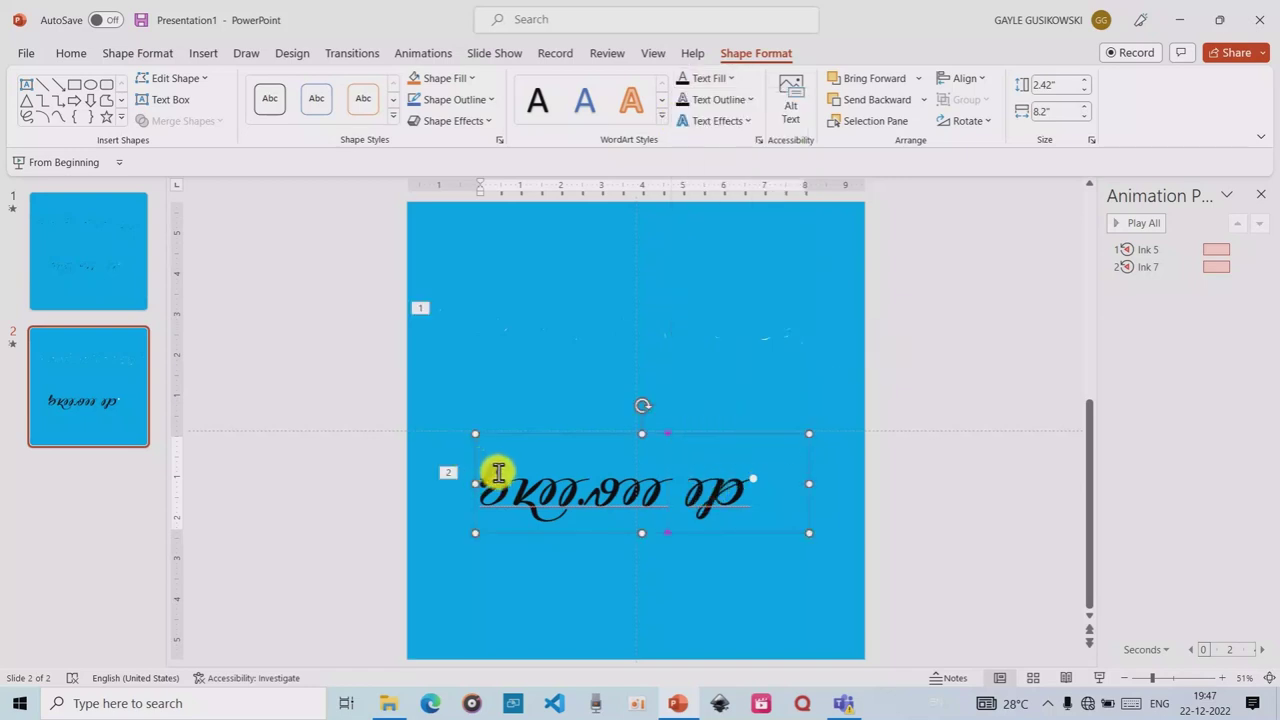
{"action": "left_click", "coordinate": [740, 495]}
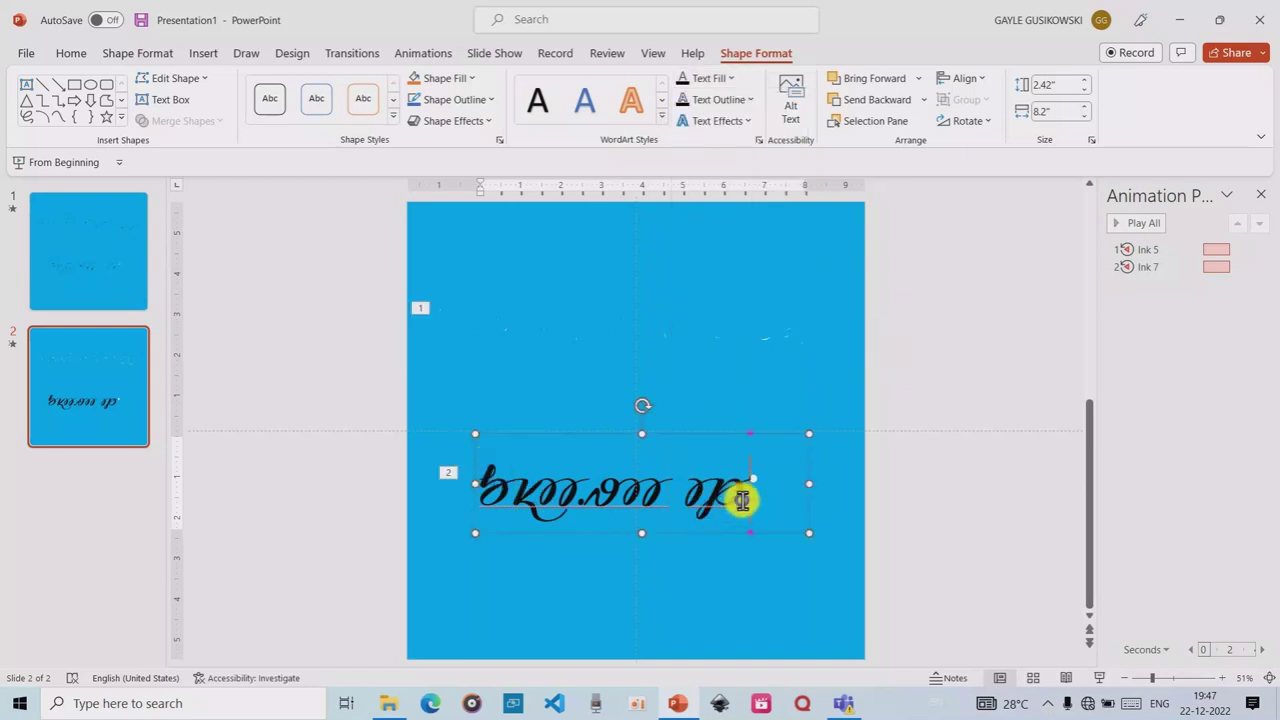
{"action": "left_click", "coordinate": [787, 536]}
{"action": "left_click_drag", "start_coordinate": [738, 490], "coordinate": [488, 475]}
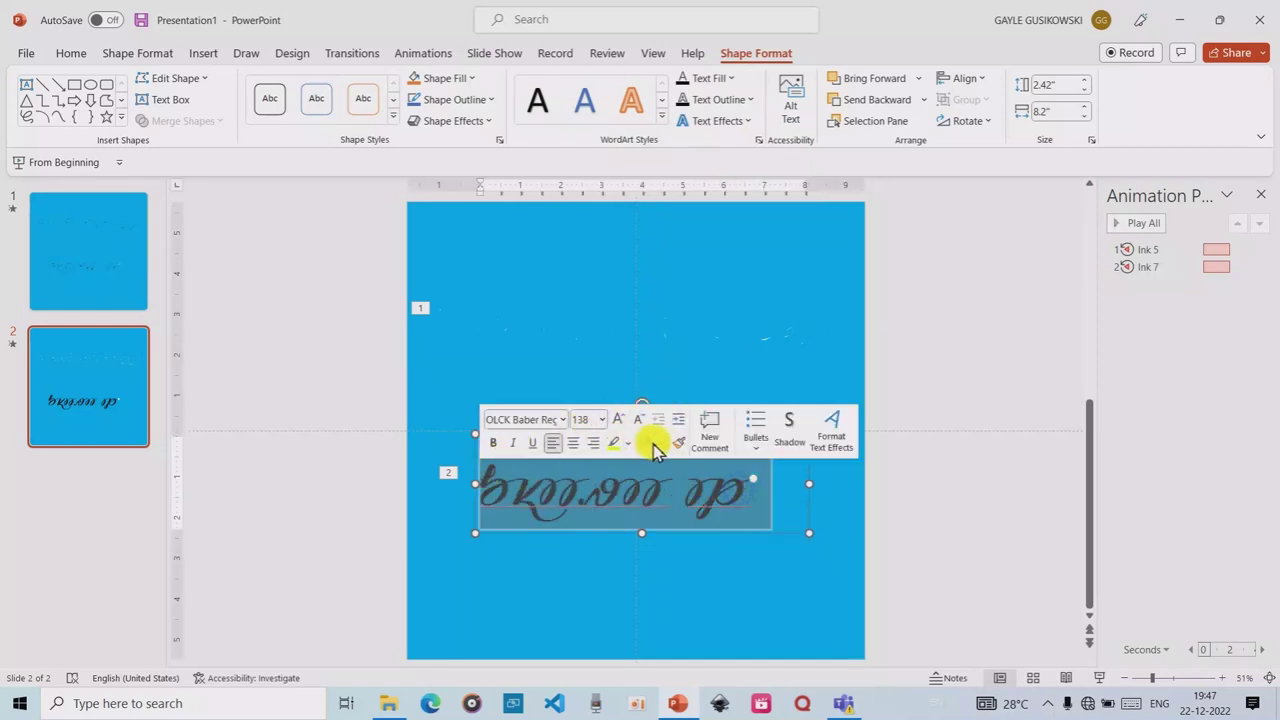
{"action": "left_click", "coordinate": [658, 444]}
{"action": "left_click", "coordinate": [645, 212]}
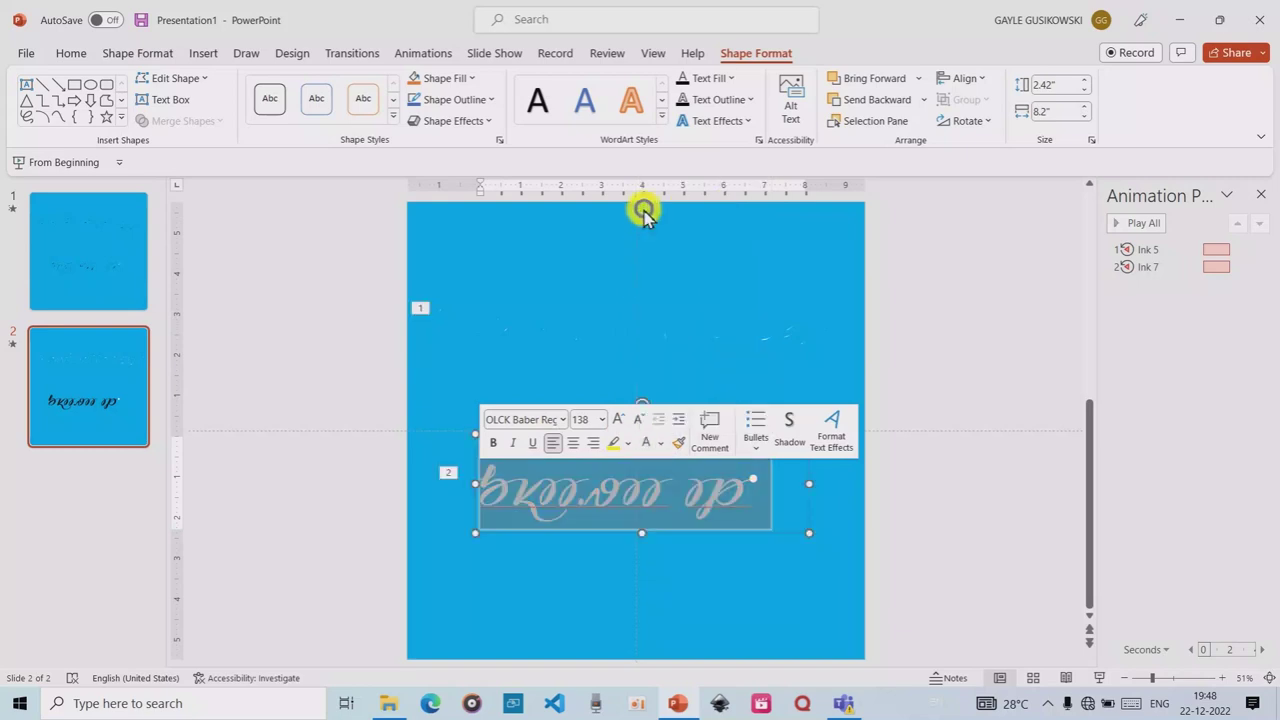
{"action": "left_click", "coordinate": [906, 351]}
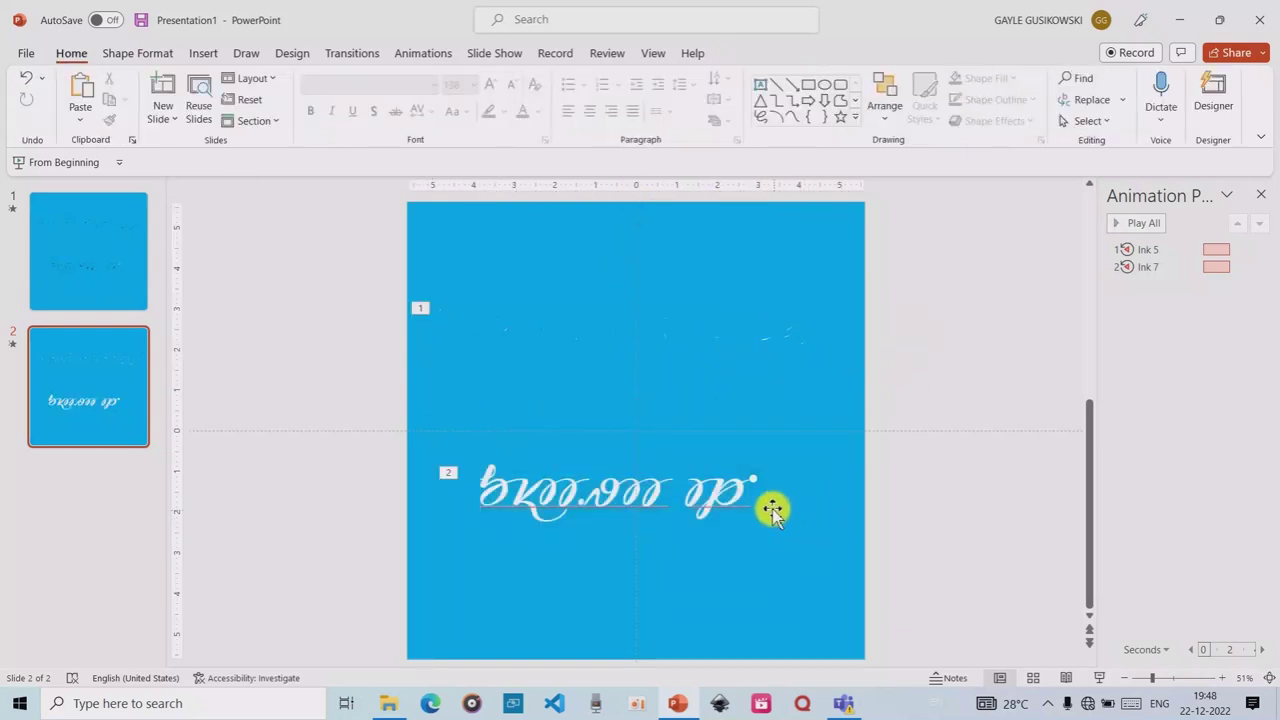
- Send the white text box behind the handwriting and play all animations
{"action": "left_click", "coordinate": [714, 488]}
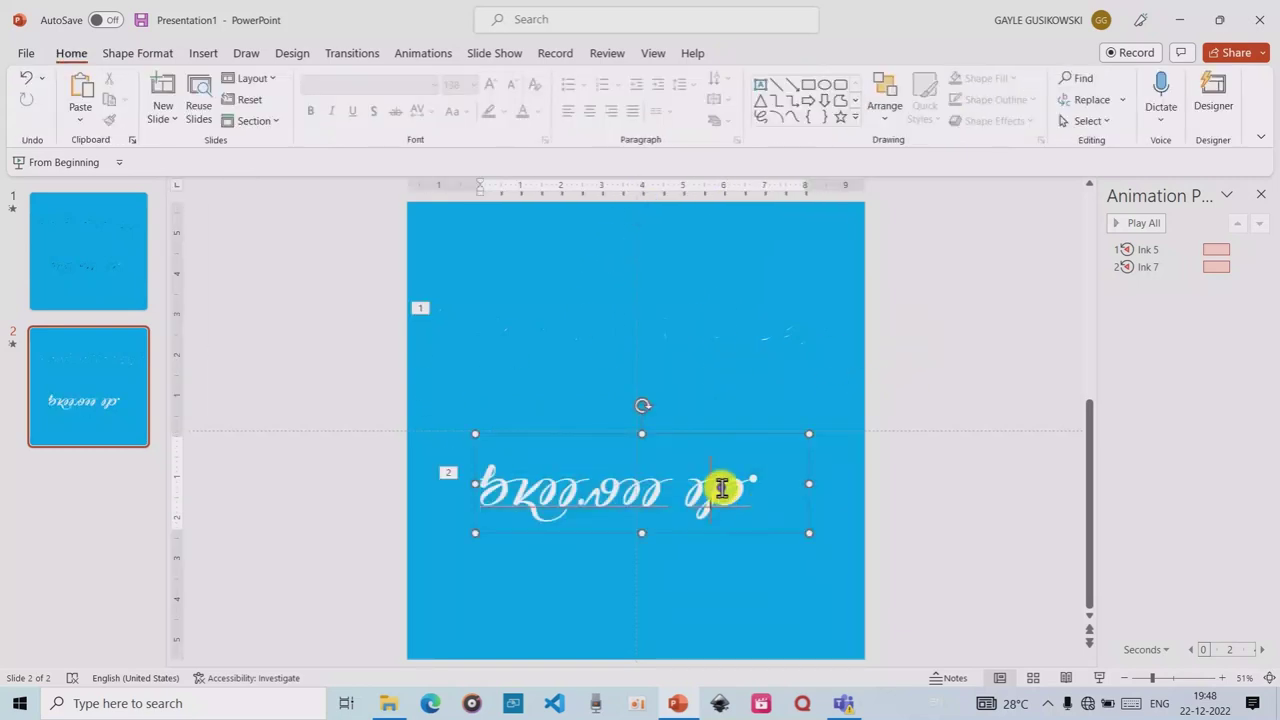
{"action": "left_click", "coordinate": [757, 440]}
{"action": "left_click", "coordinate": [745, 54]}
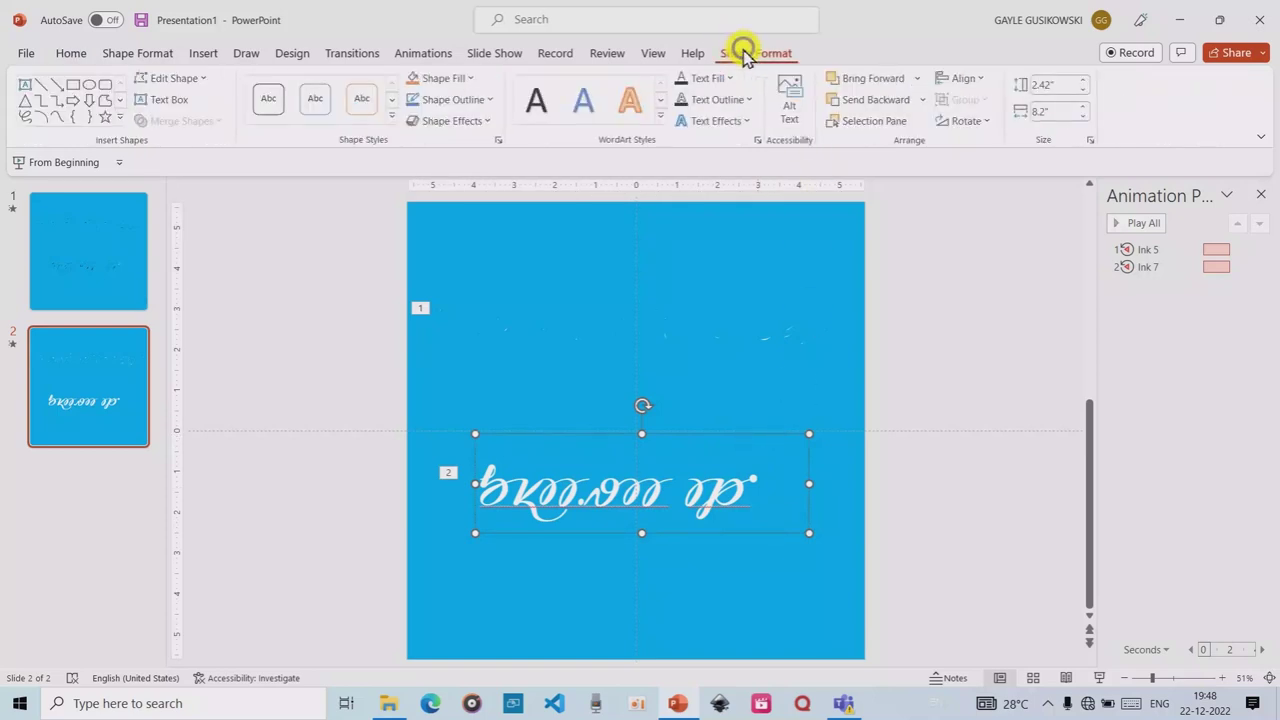
{"action": "left_click", "coordinate": [886, 106]}
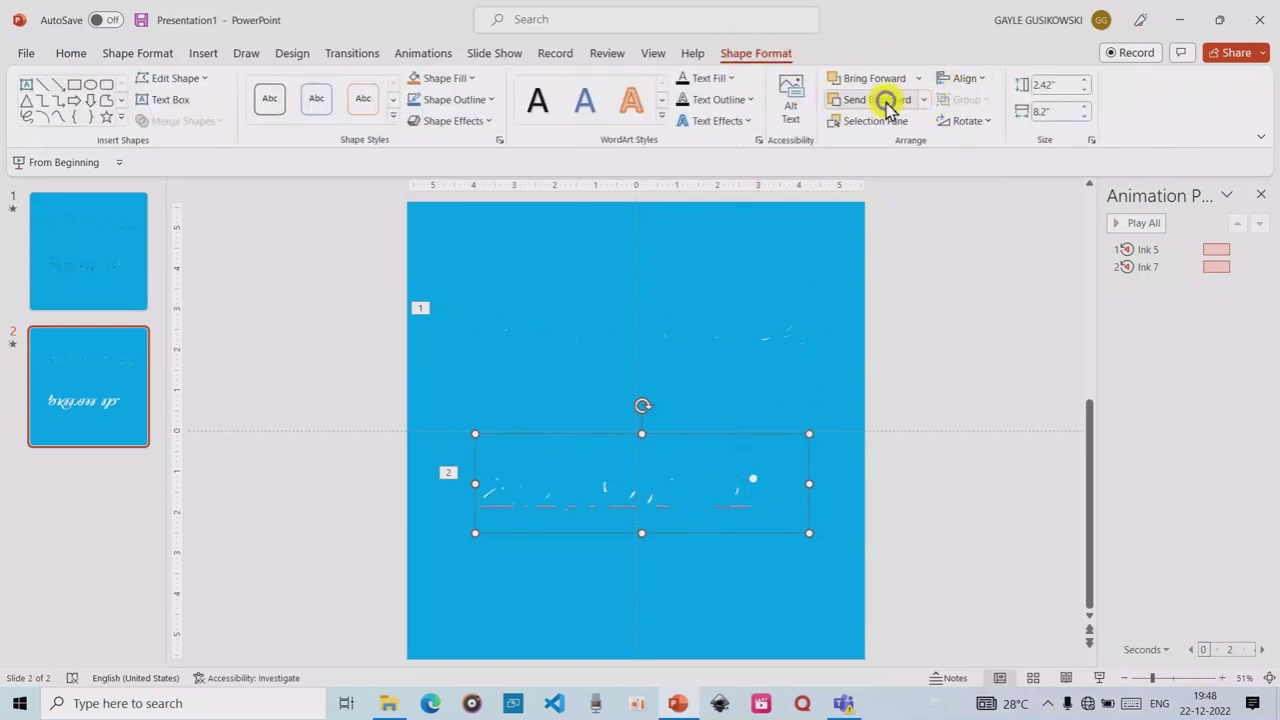
{"action": "left_click", "coordinate": [926, 256]}
{"action": "left_click", "coordinate": [1118, 223]}
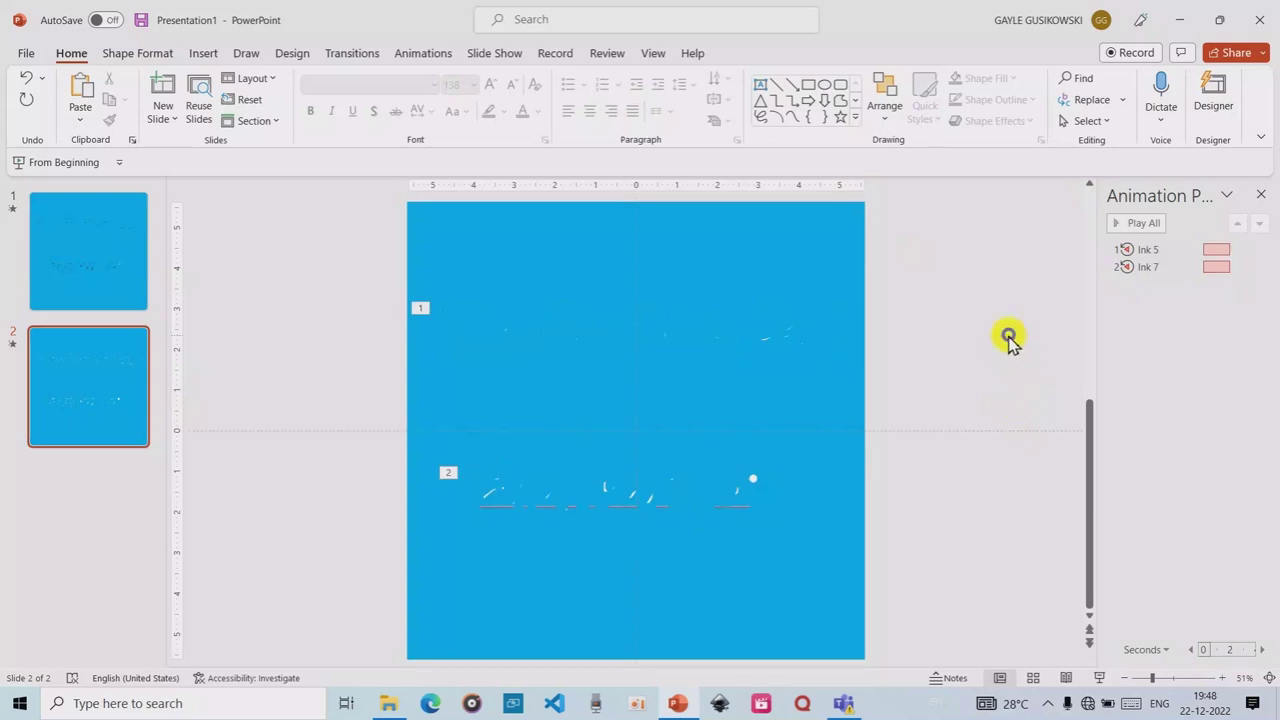
- Delete an accidental blank slide, then duplicate slide 2 as slide 3 and select its Ink 5
{"action": "right_click", "coordinate": [102, 373]}
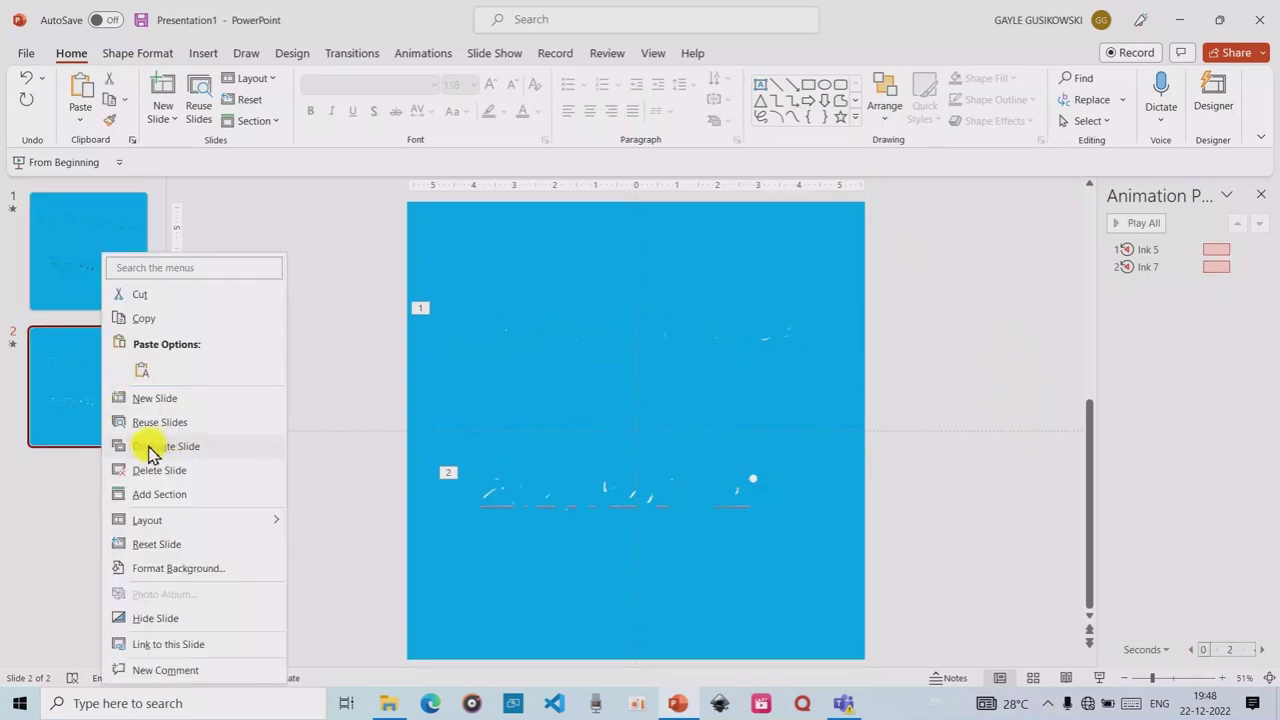
{"action": "left_click", "coordinate": [165, 399]}
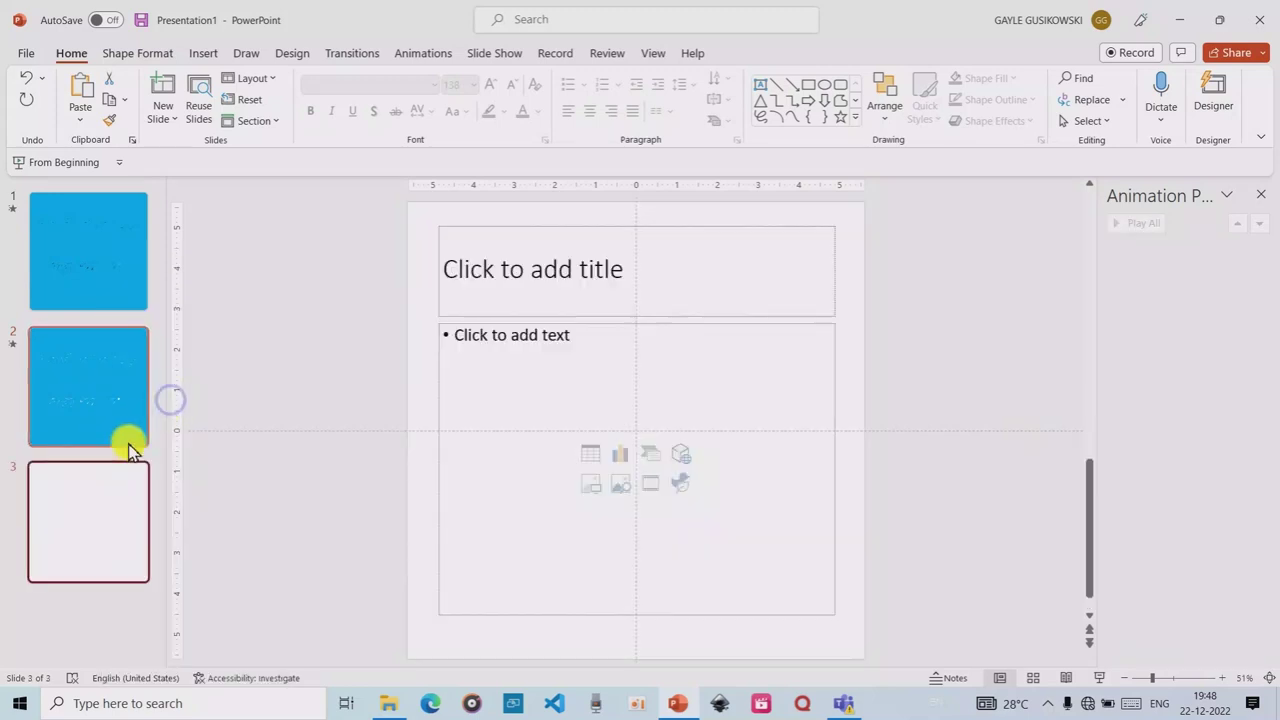
{"action": "right_click", "coordinate": [112, 492]}
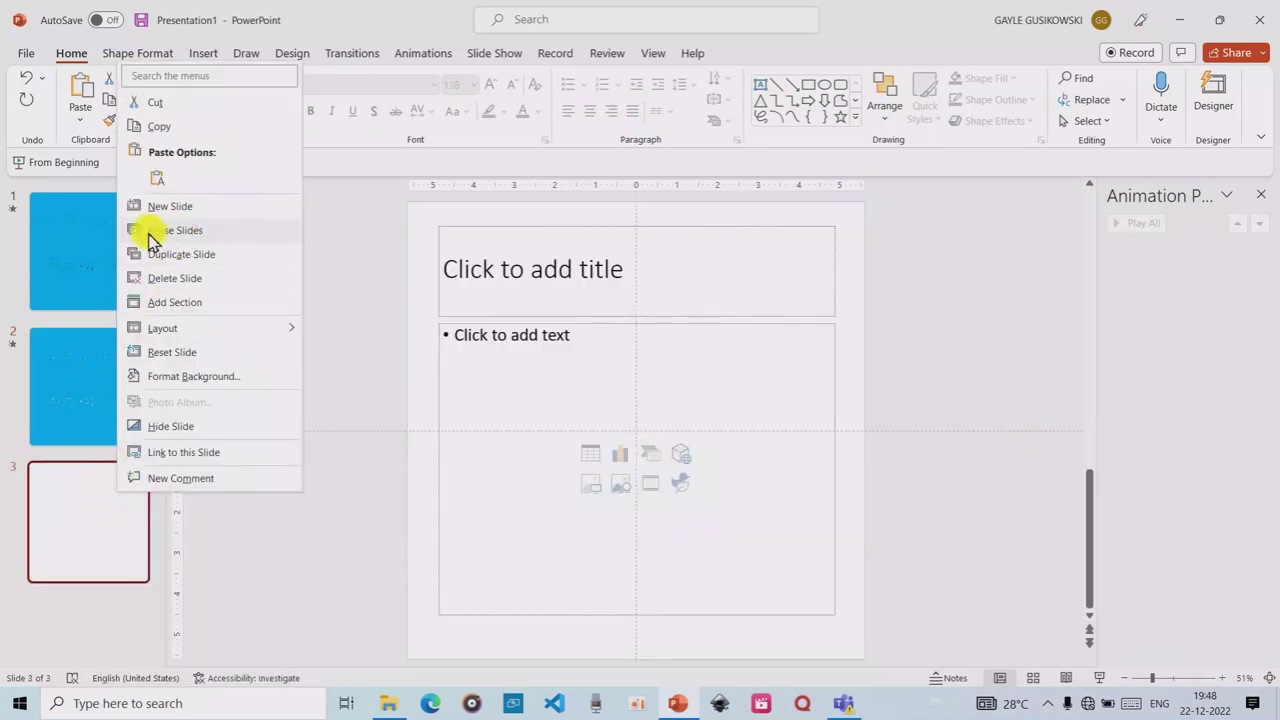
{"action": "left_click", "coordinate": [168, 278]}
{"action": "right_click", "coordinate": [95, 388]}
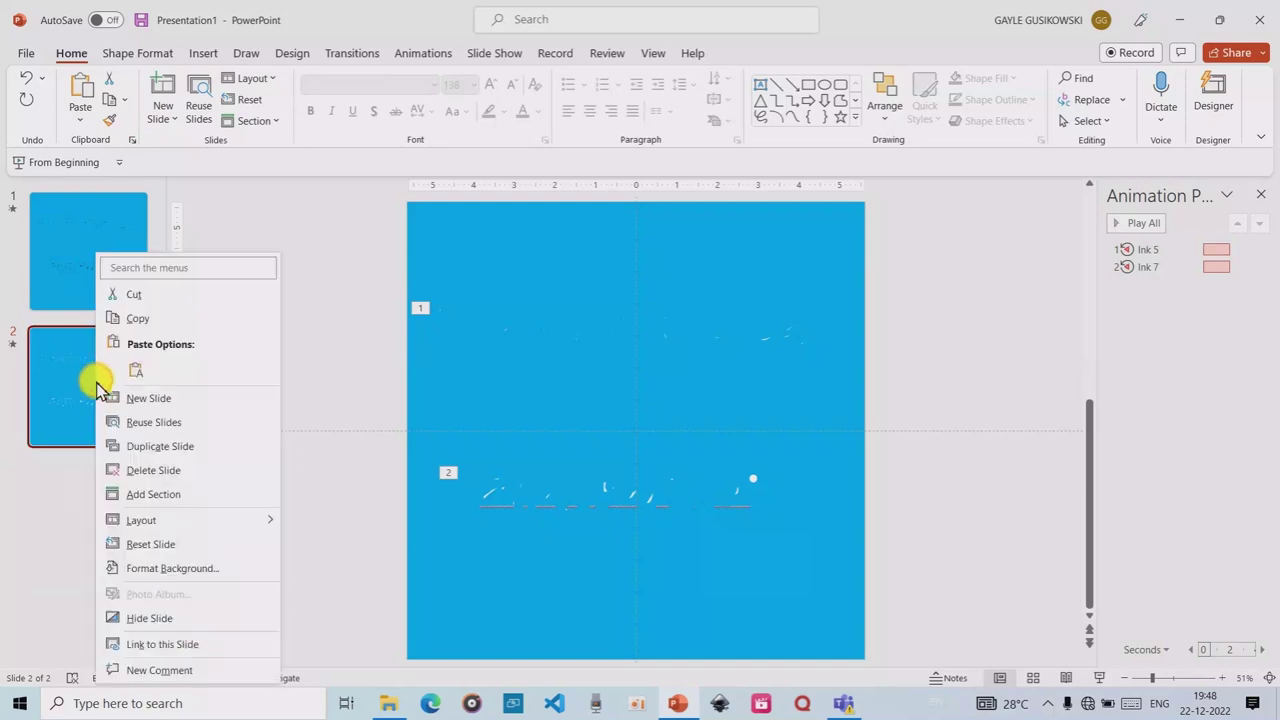
{"action": "left_click", "coordinate": [172, 452]}
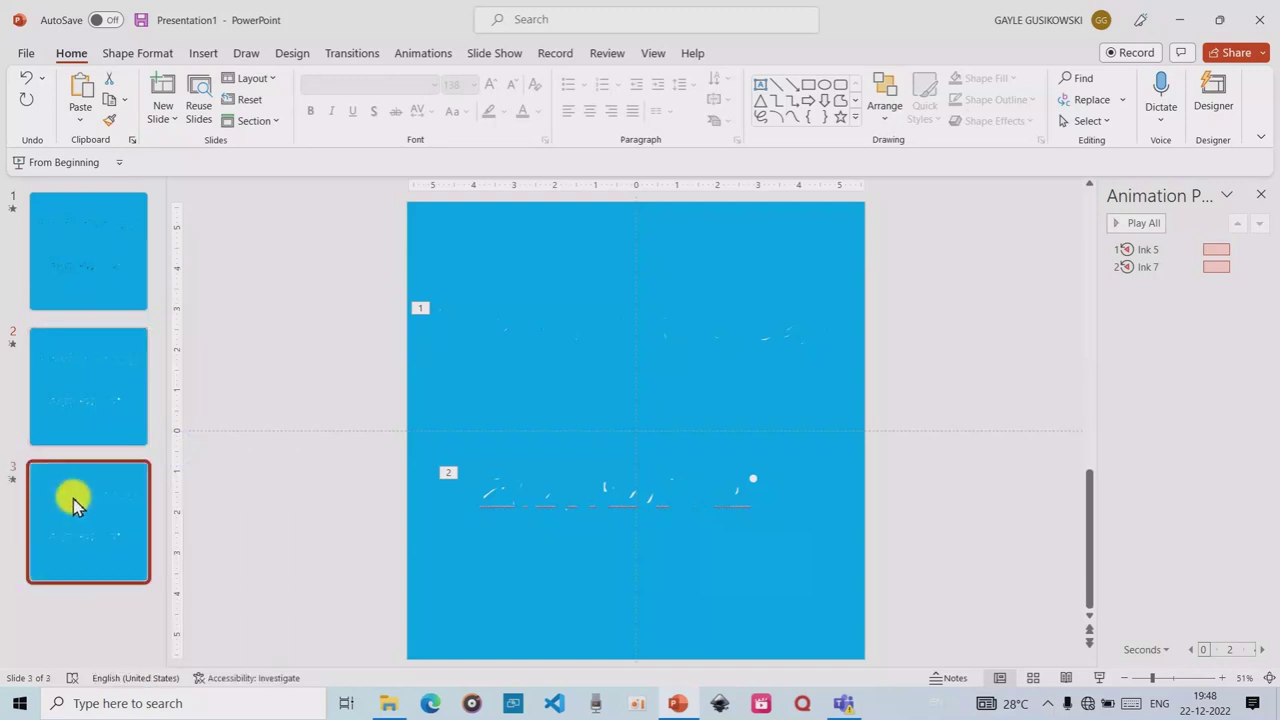
{"action": "left_click", "coordinate": [662, 338]}
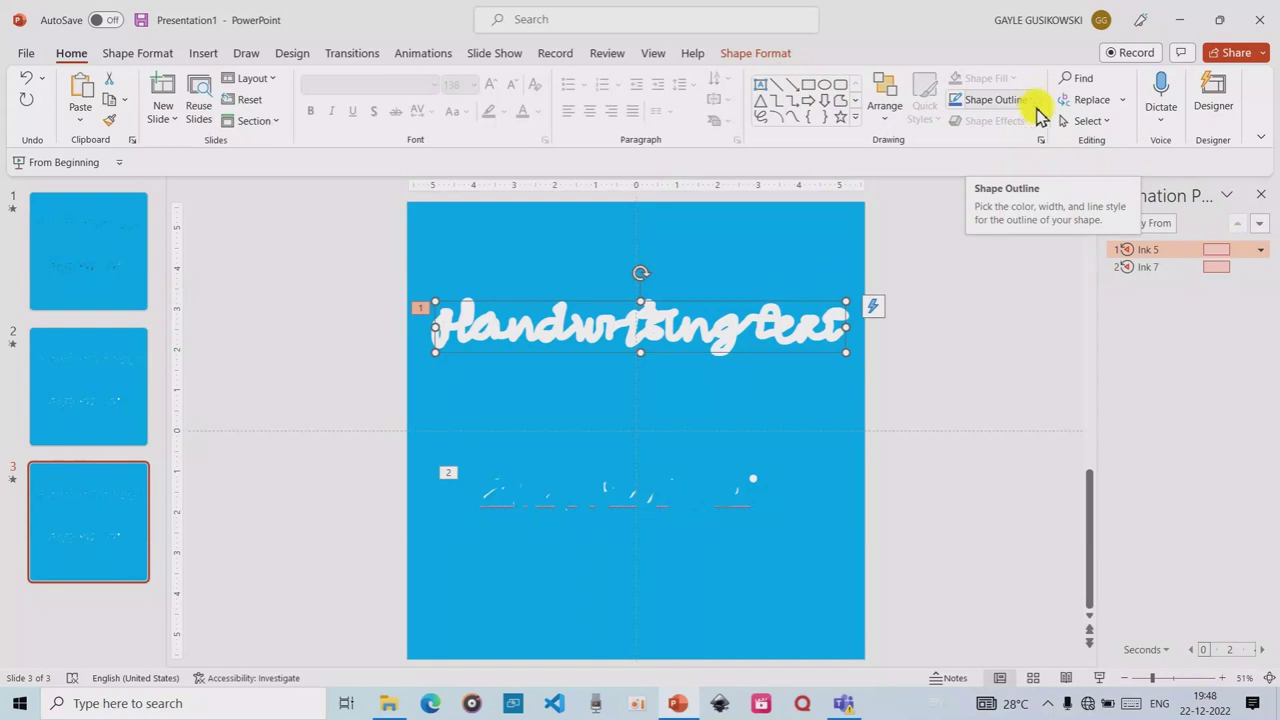
- Make the top handwriting's outline purple and set slide 3's background to solid purple
{"action": "left_click", "coordinate": [1033, 102]}
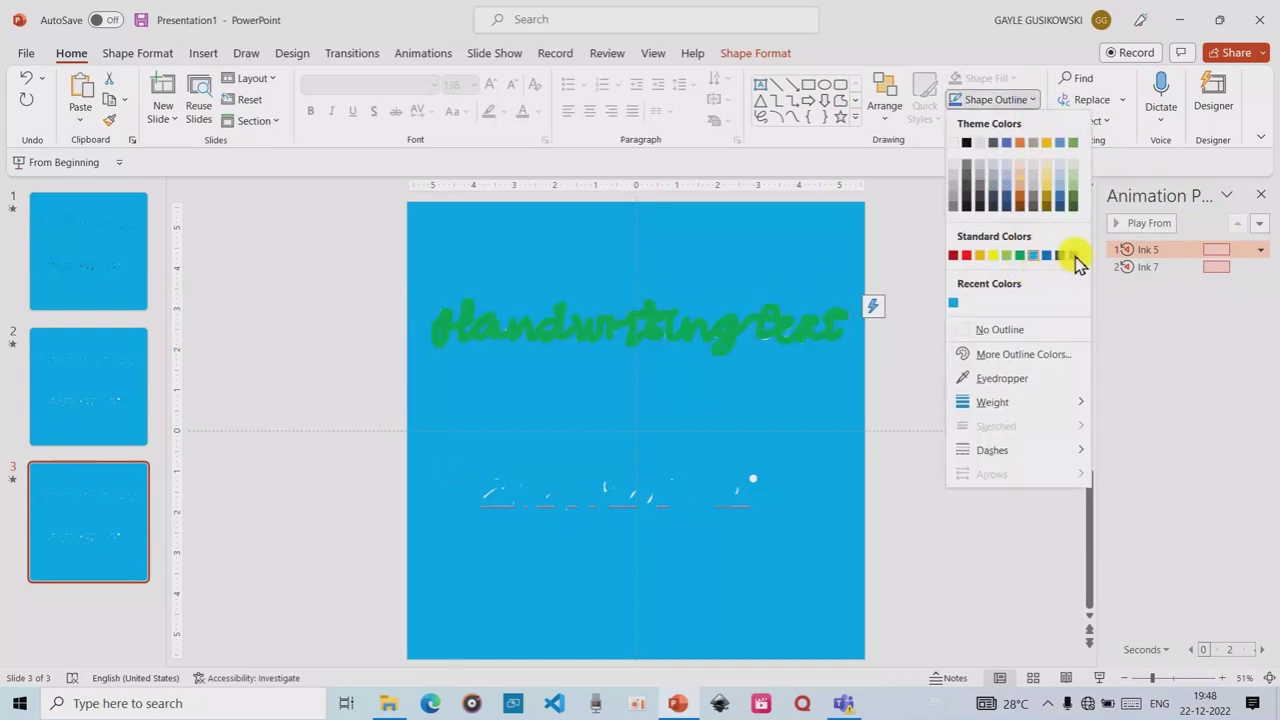
{"action": "left_click", "coordinate": [1073, 256]}
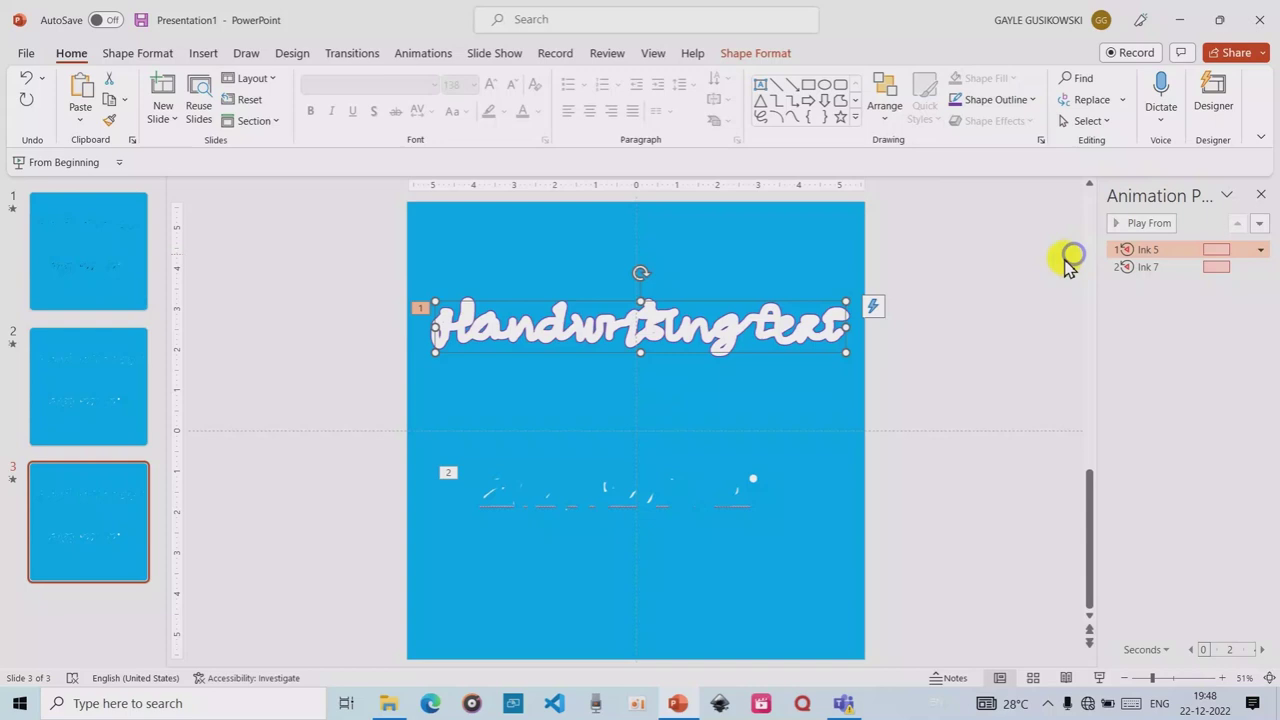
{"action": "left_click", "coordinate": [816, 262]}
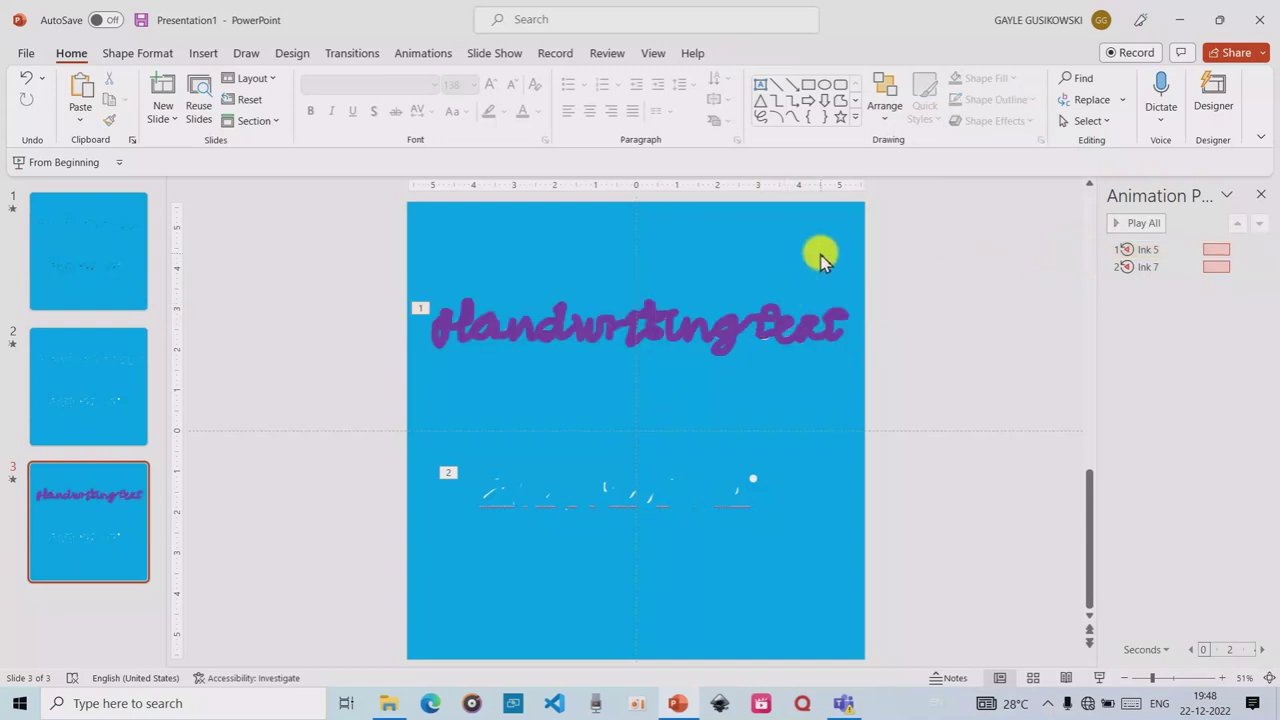
{"action": "right_click", "coordinate": [820, 253]}
{"action": "left_click", "coordinate": [862, 449]}
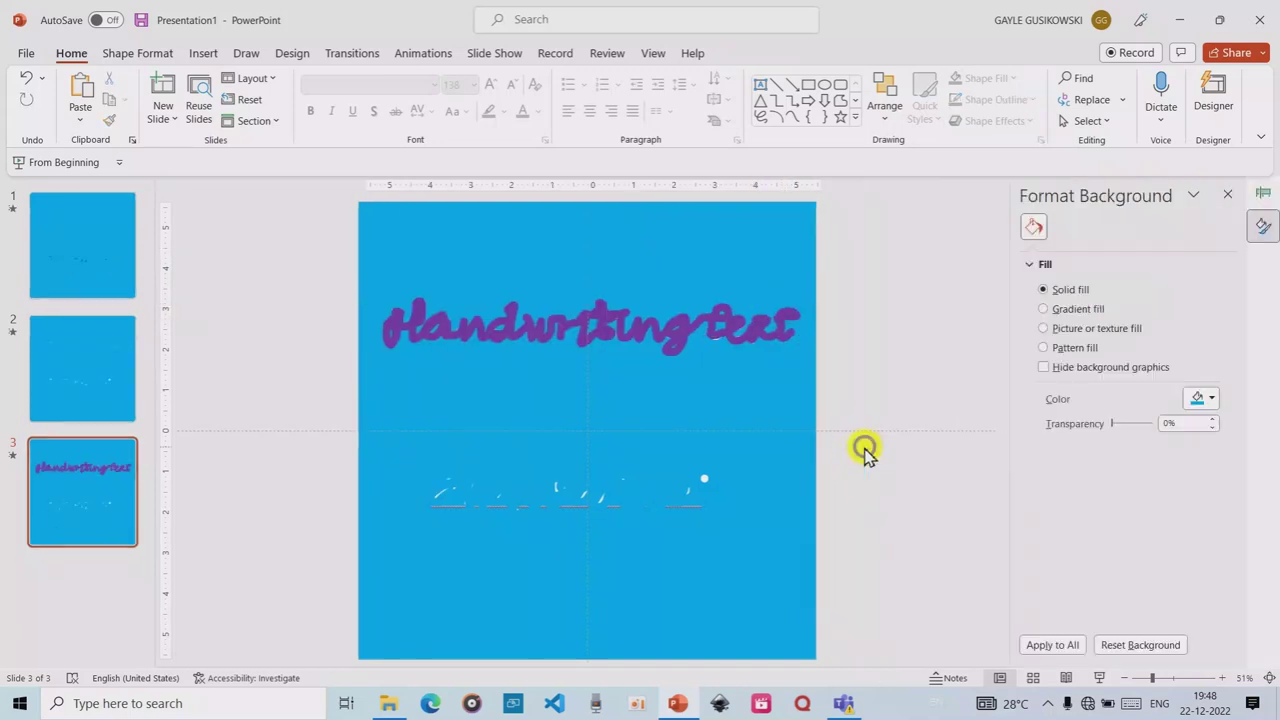
{"action": "left_click", "coordinate": [1211, 400]}
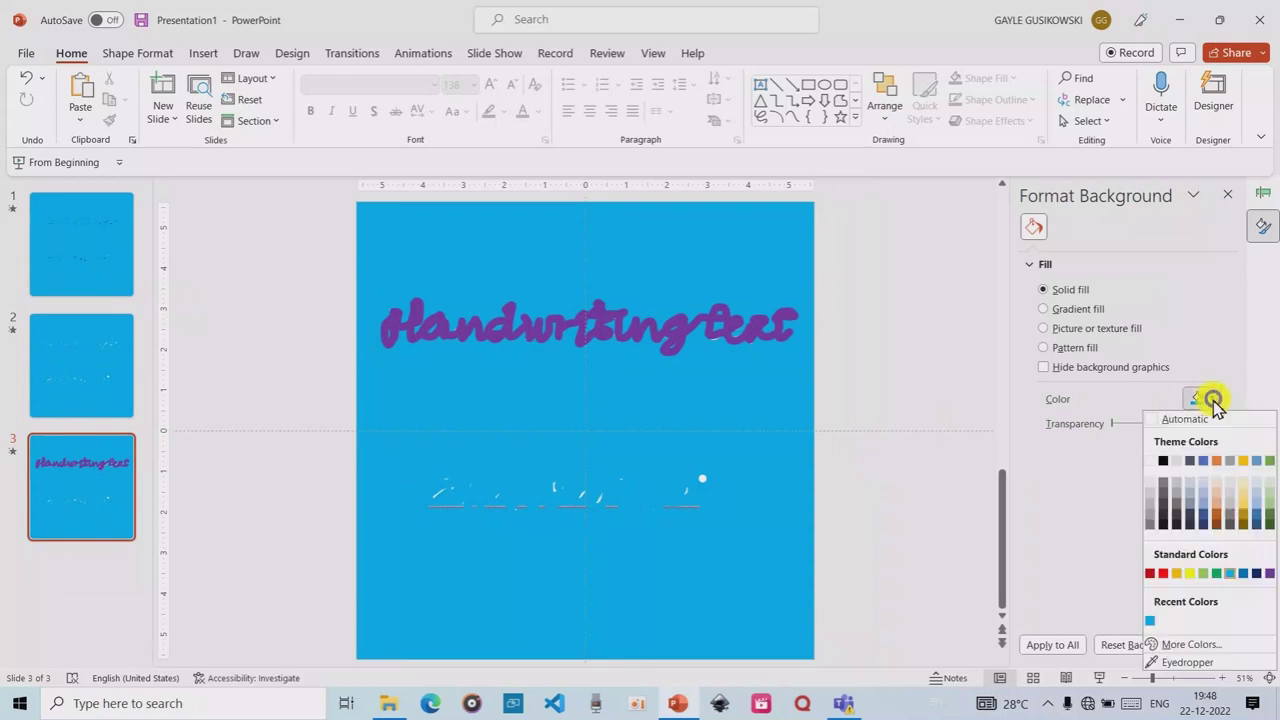
{"action": "left_click", "coordinate": [1269, 574]}
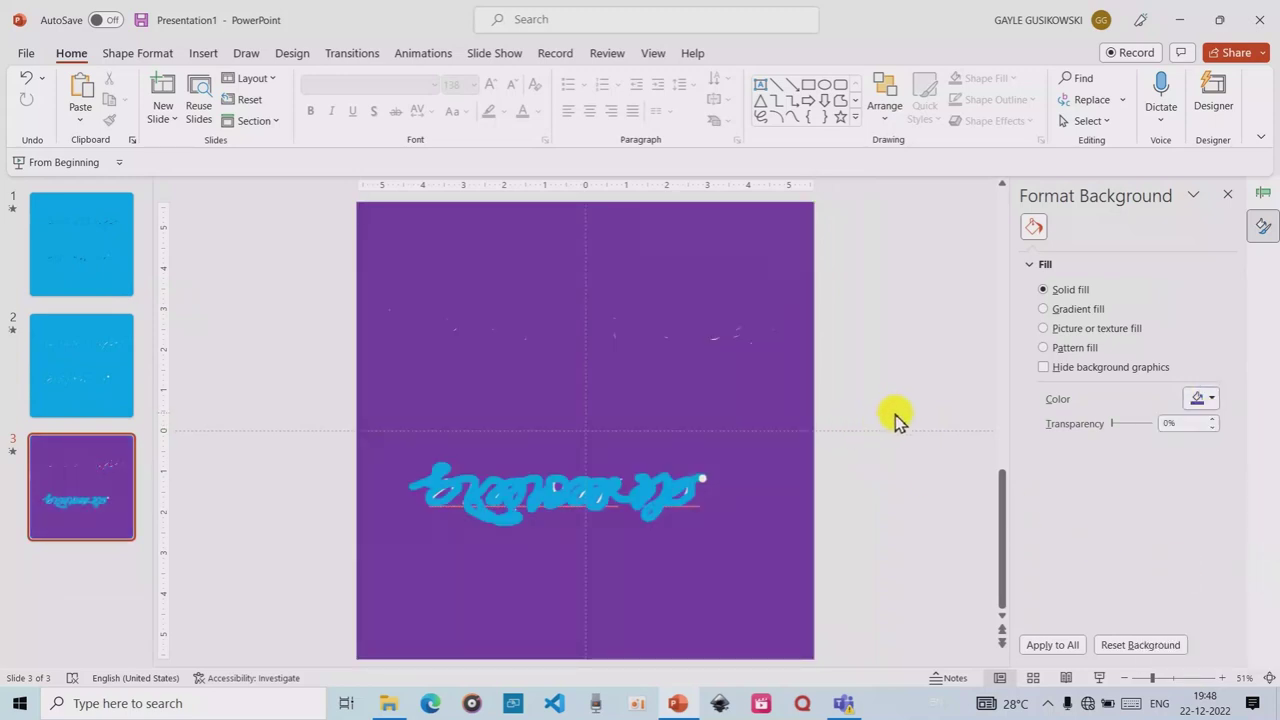
- Recolour the lower handwriting ink purple and close the background pane
{"action": "left_click", "coordinate": [600, 489]}
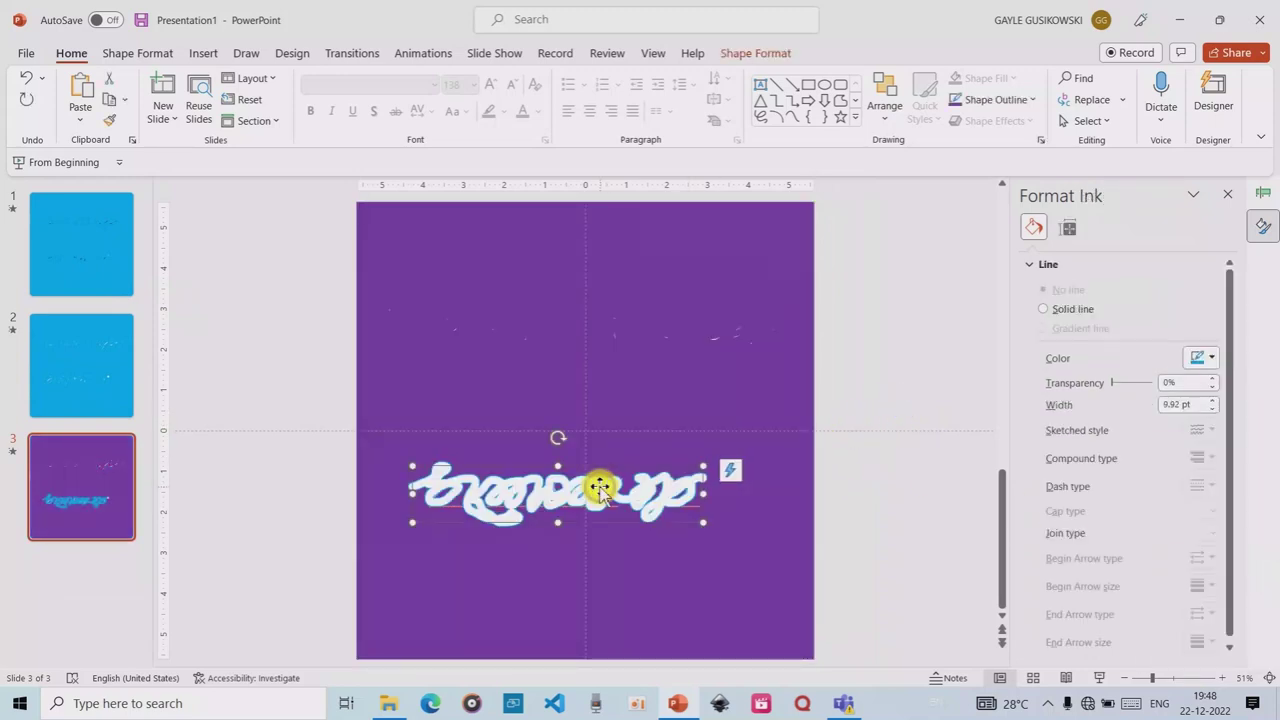
{"action": "left_click", "coordinate": [1211, 358]}
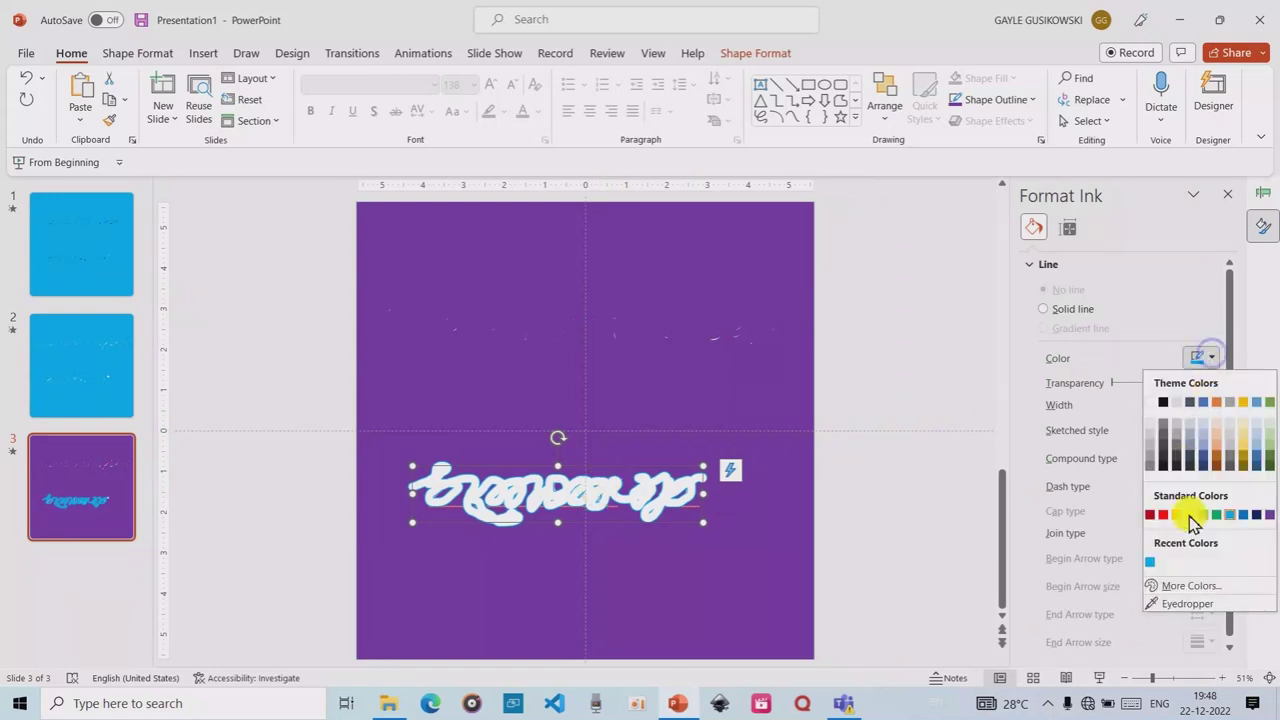
{"action": "left_click", "coordinate": [1270, 515]}
{"action": "left_click", "coordinate": [900, 386]}
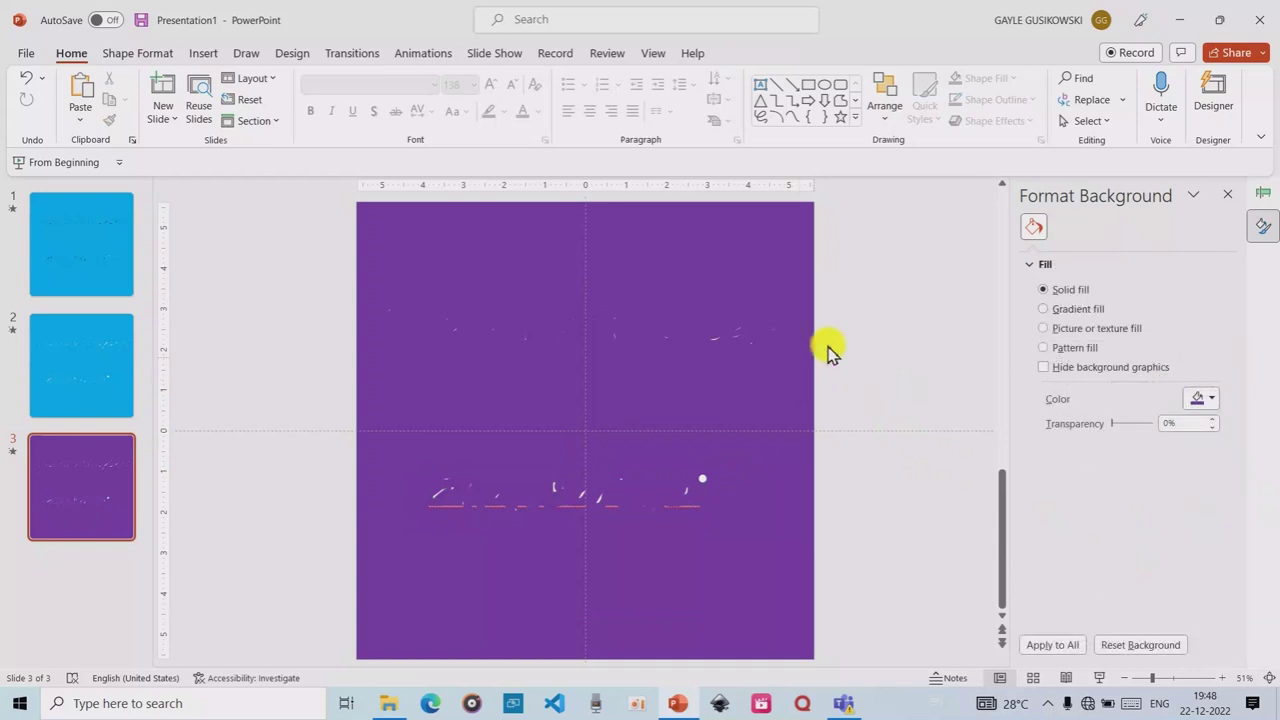
{"action": "left_click", "coordinate": [1227, 194]}
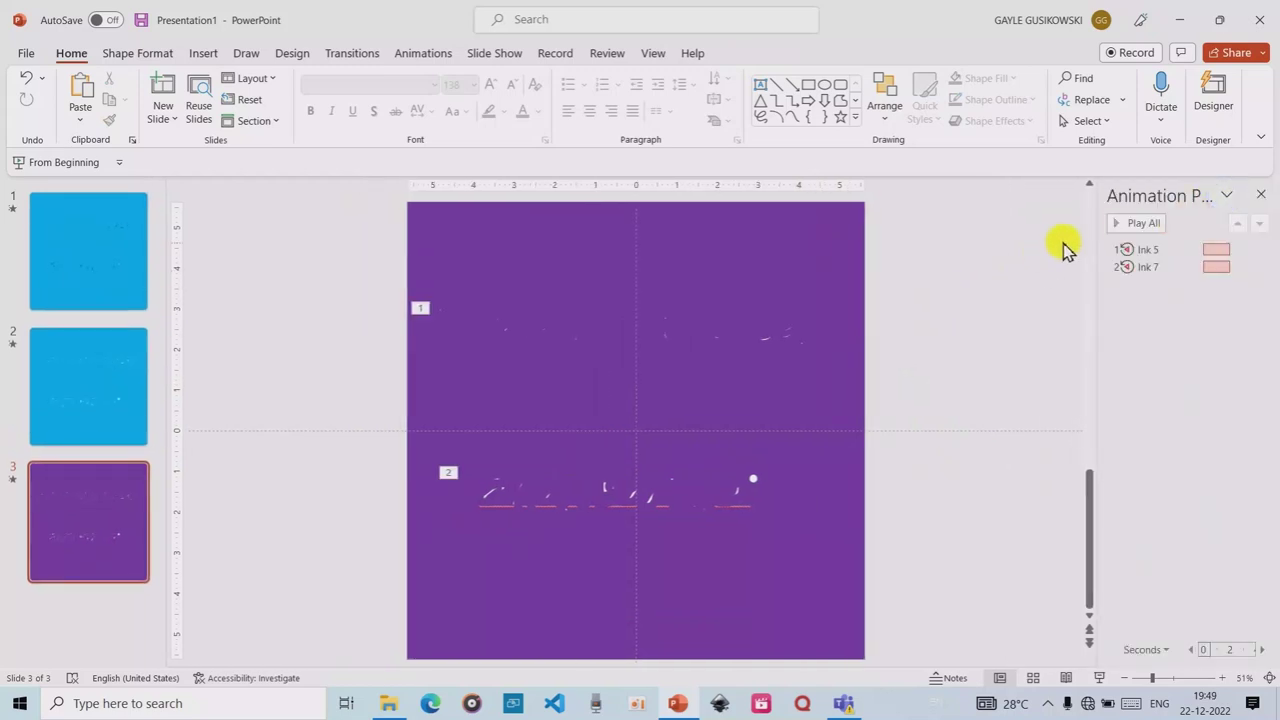
- Preview the handwriting animation six times with Play All in the Animation Pane
{"action": "left_click", "coordinate": [1140, 223]}
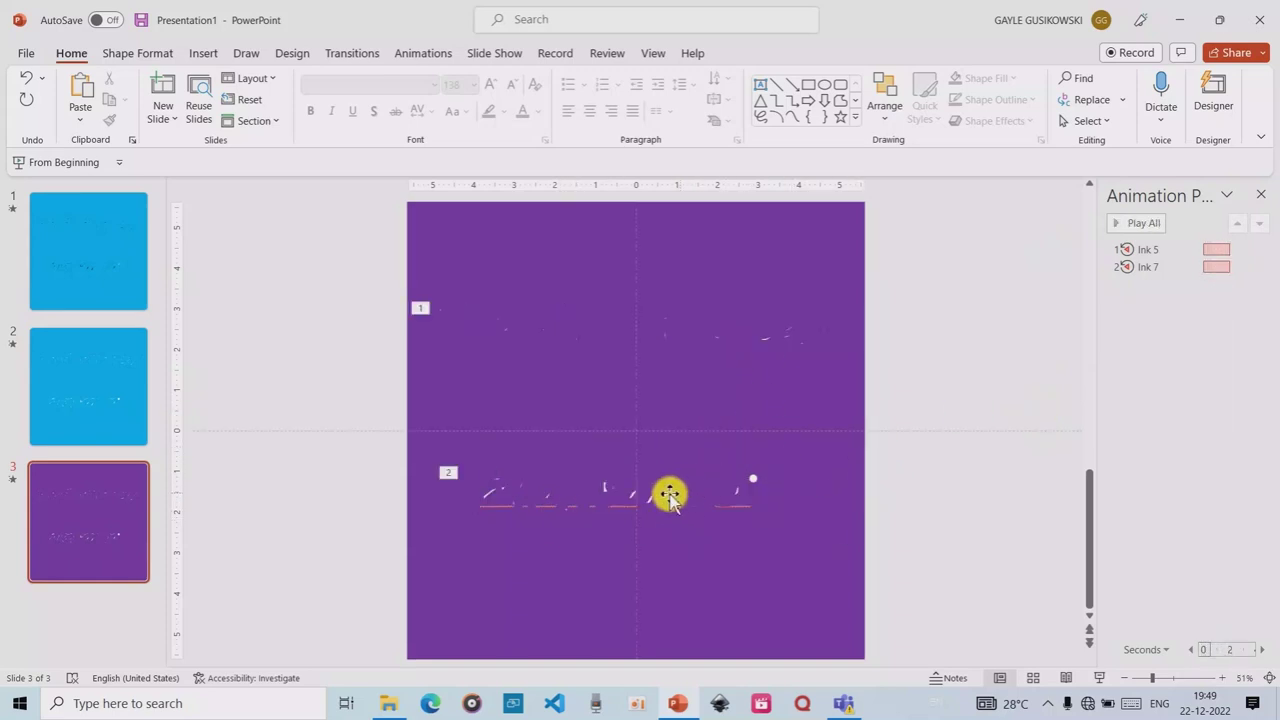
{"action": "left_click", "coordinate": [1118, 225]}
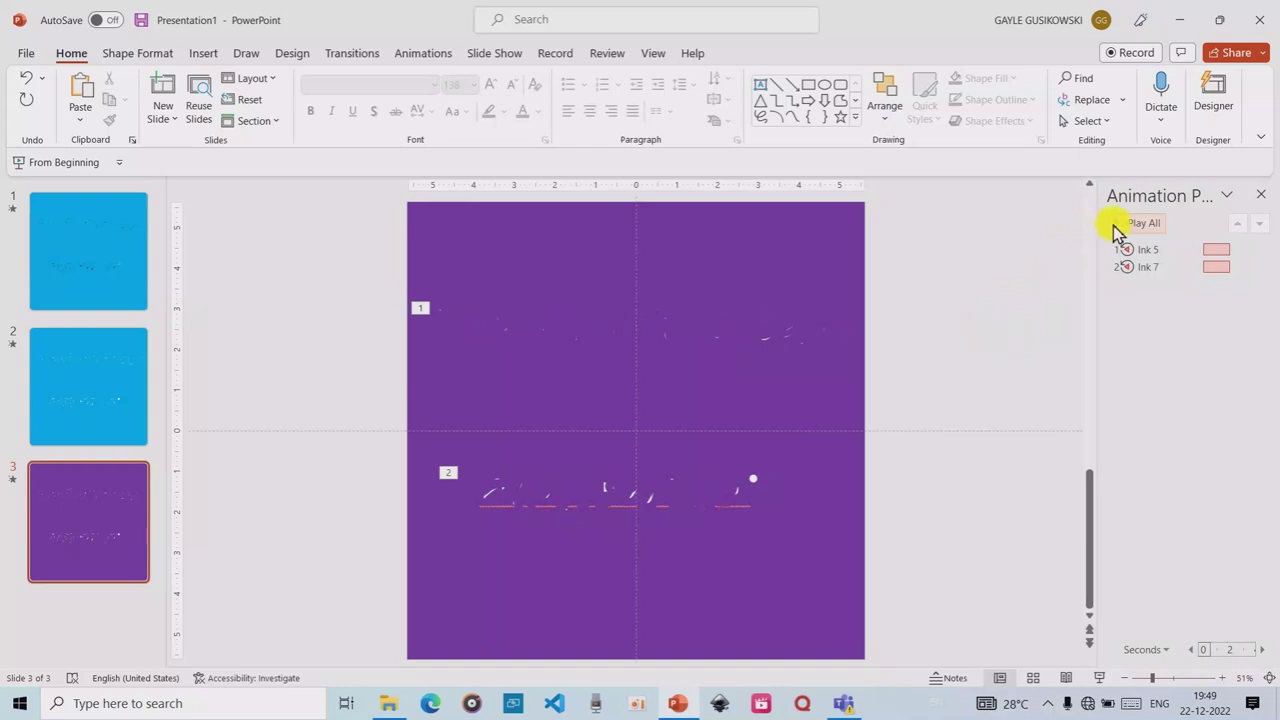
{"action": "left_click", "coordinate": [1113, 225]}
{"action": "left_click", "coordinate": [1117, 225]}
{"action": "left_click", "coordinate": [1121, 226]}
{"action": "left_click", "coordinate": [1115, 226]}
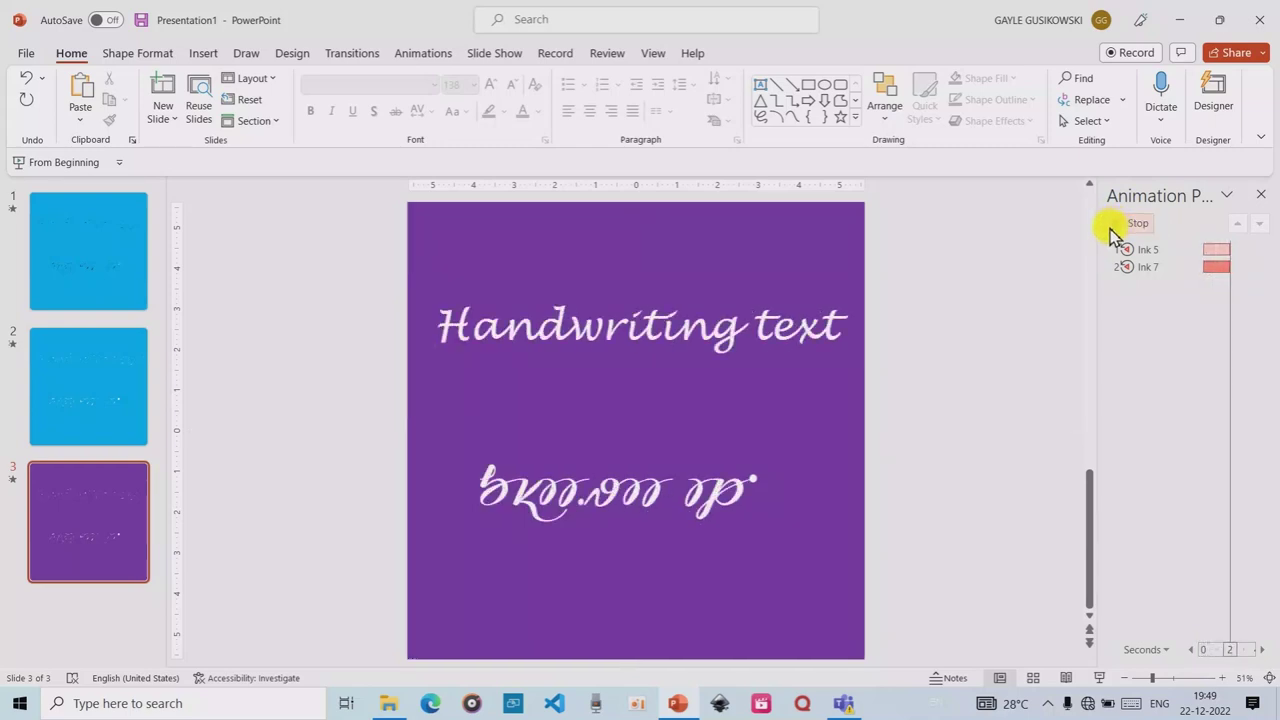
- Check the lower handwriting Ink 7's formatting options, then go to File > Export
{"action": "left_click", "coordinate": [746, 479]}
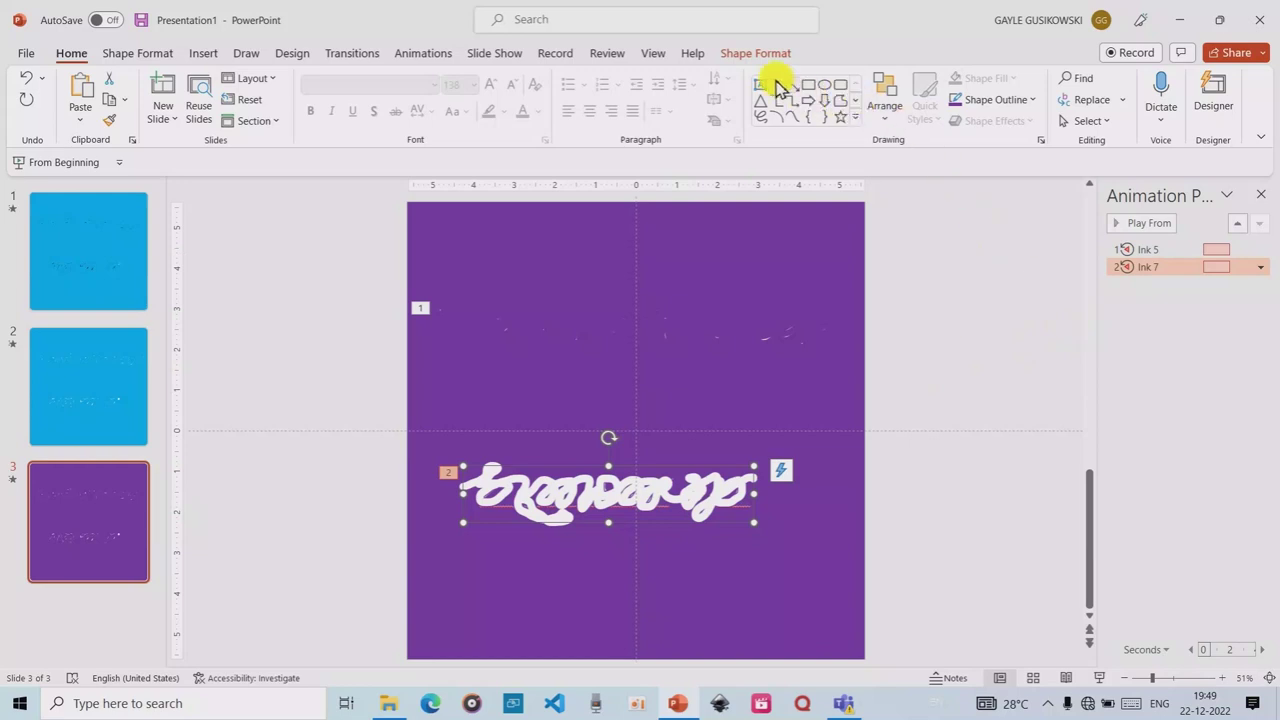
{"action": "left_click", "coordinate": [760, 57]}
{"action": "left_click", "coordinate": [975, 325]}
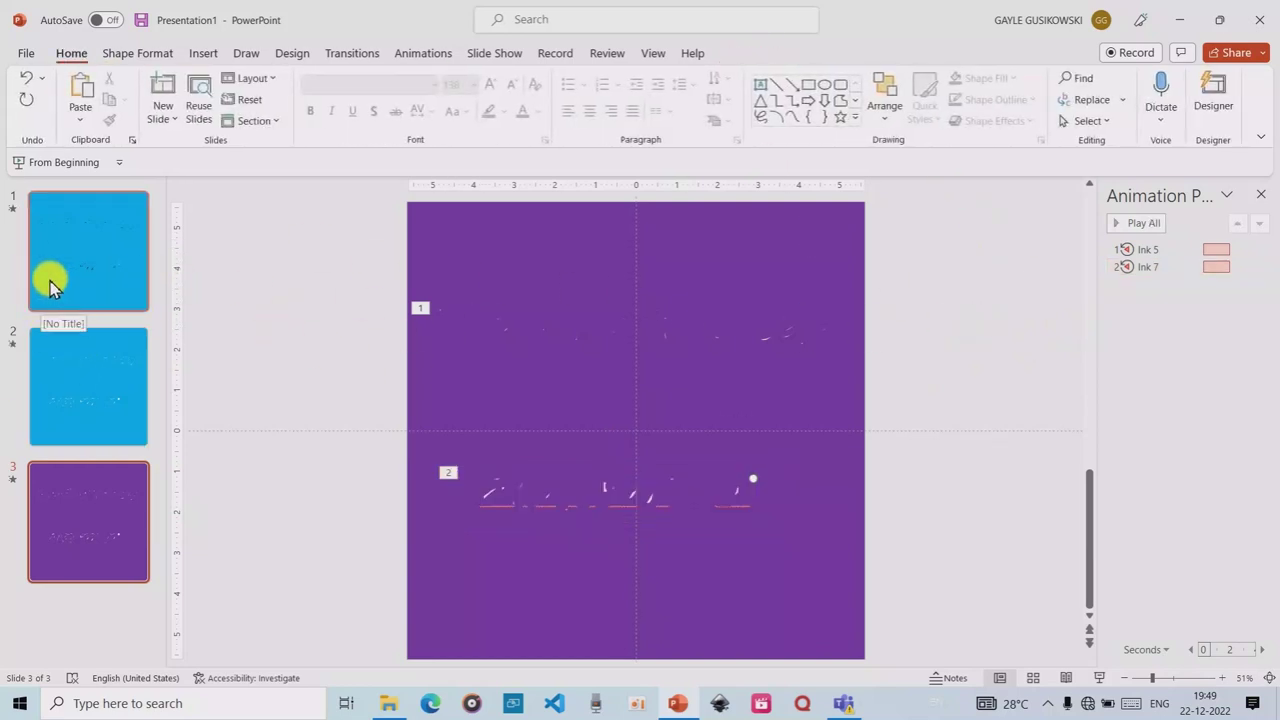
{"action": "left_click", "coordinate": [22, 57]}
- Create an animated GIF of slides 1–3 at Large quality, saved as 'handwriting text anim' in Pictures
{"action": "left_click", "coordinate": [250, 218]}
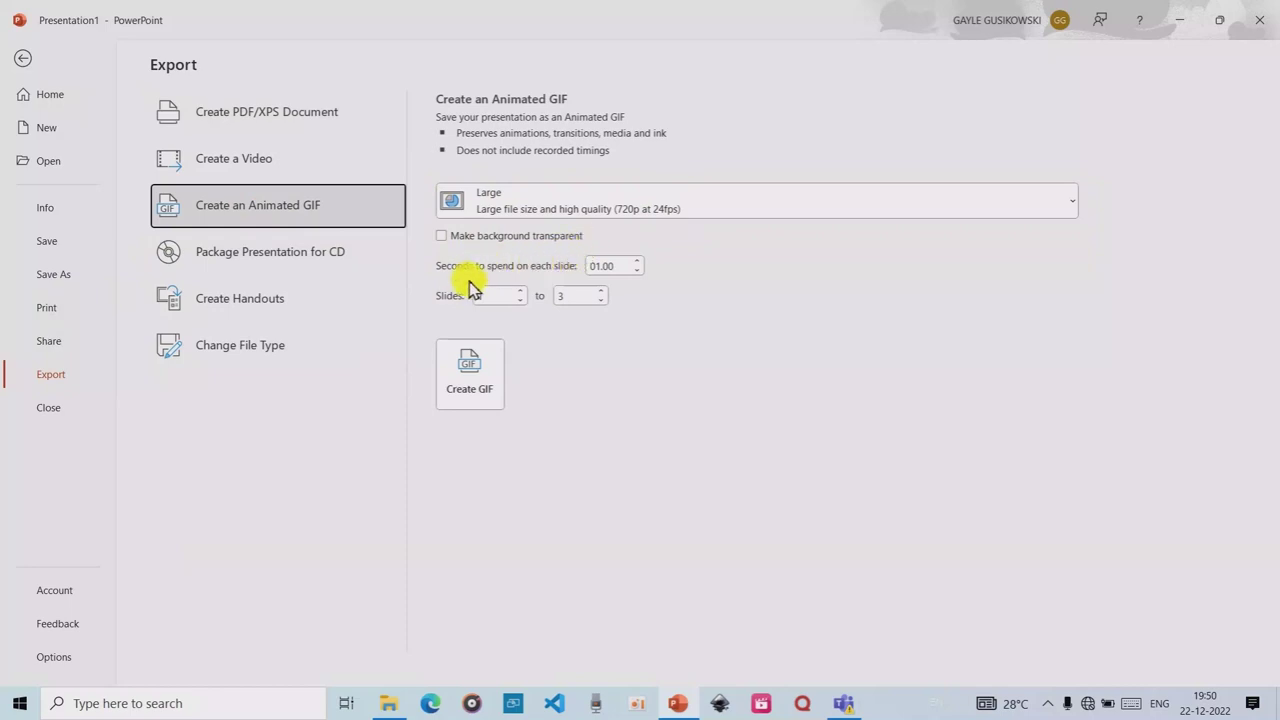
{"action": "left_click", "coordinate": [1030, 210]}
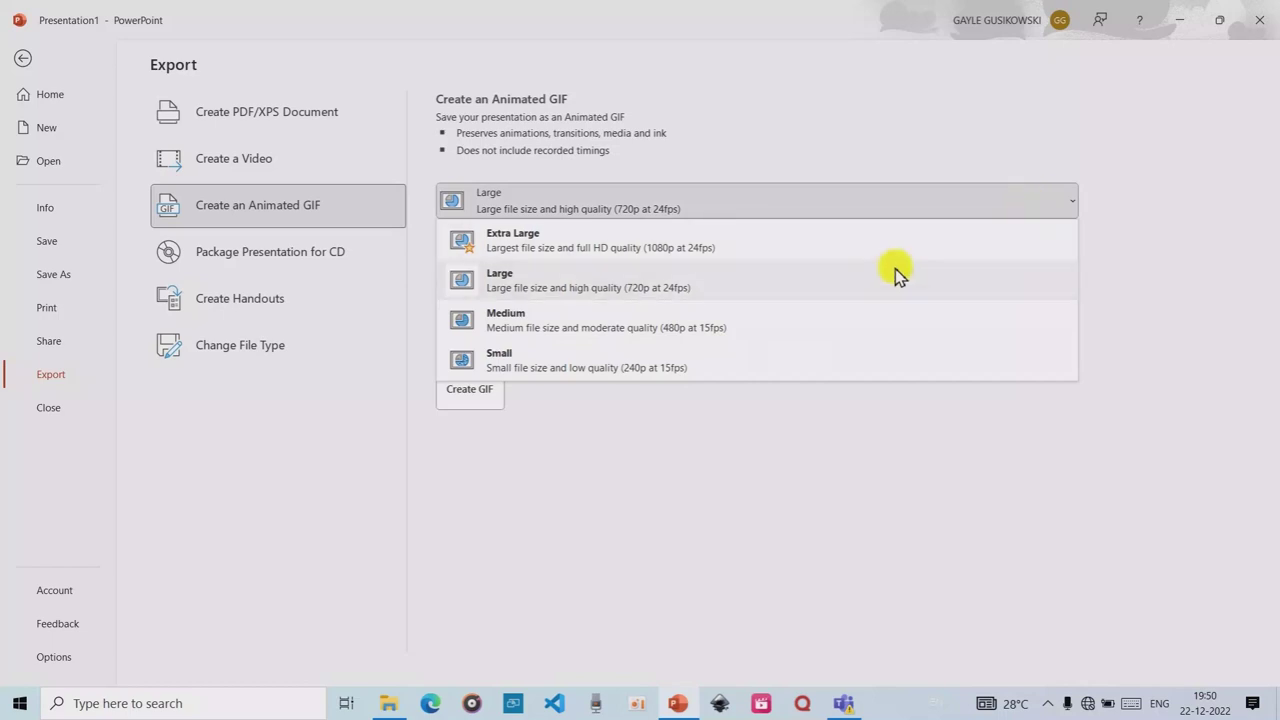
{"action": "left_click", "coordinate": [846, 287]}
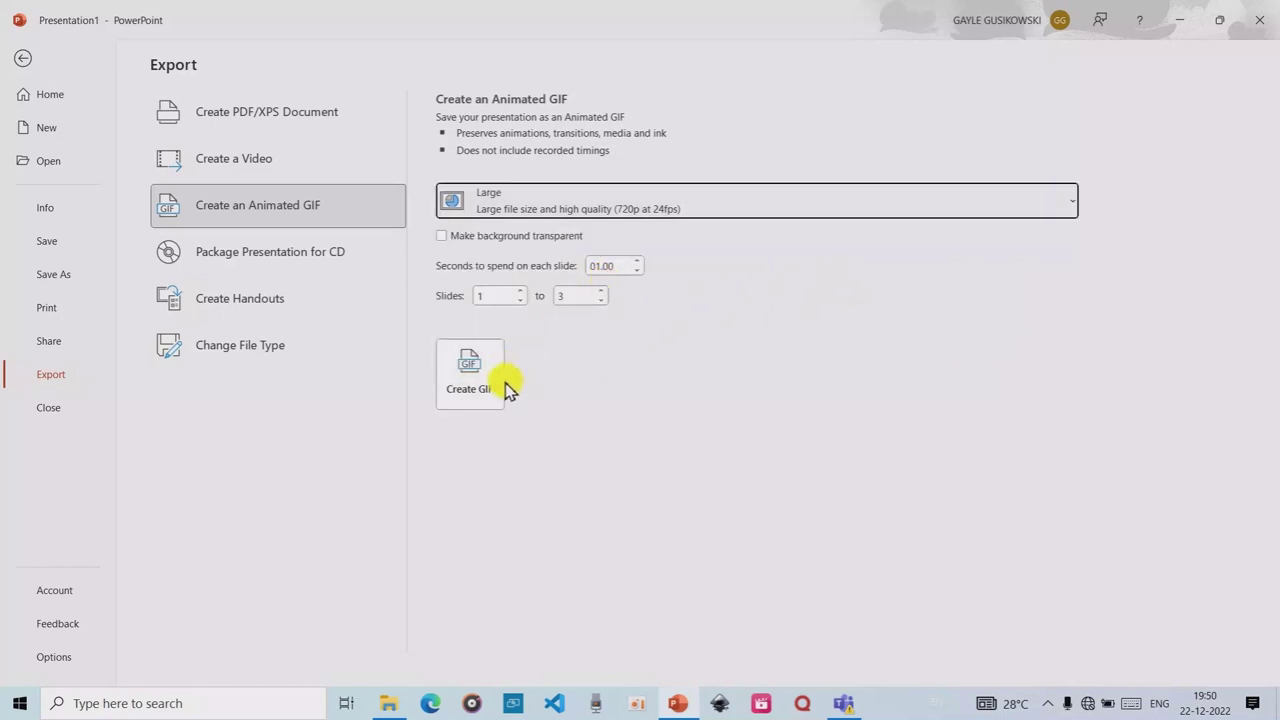
{"action": "left_click", "coordinate": [472, 374]}
{"action": "type", "text": "handwriting text anim"}
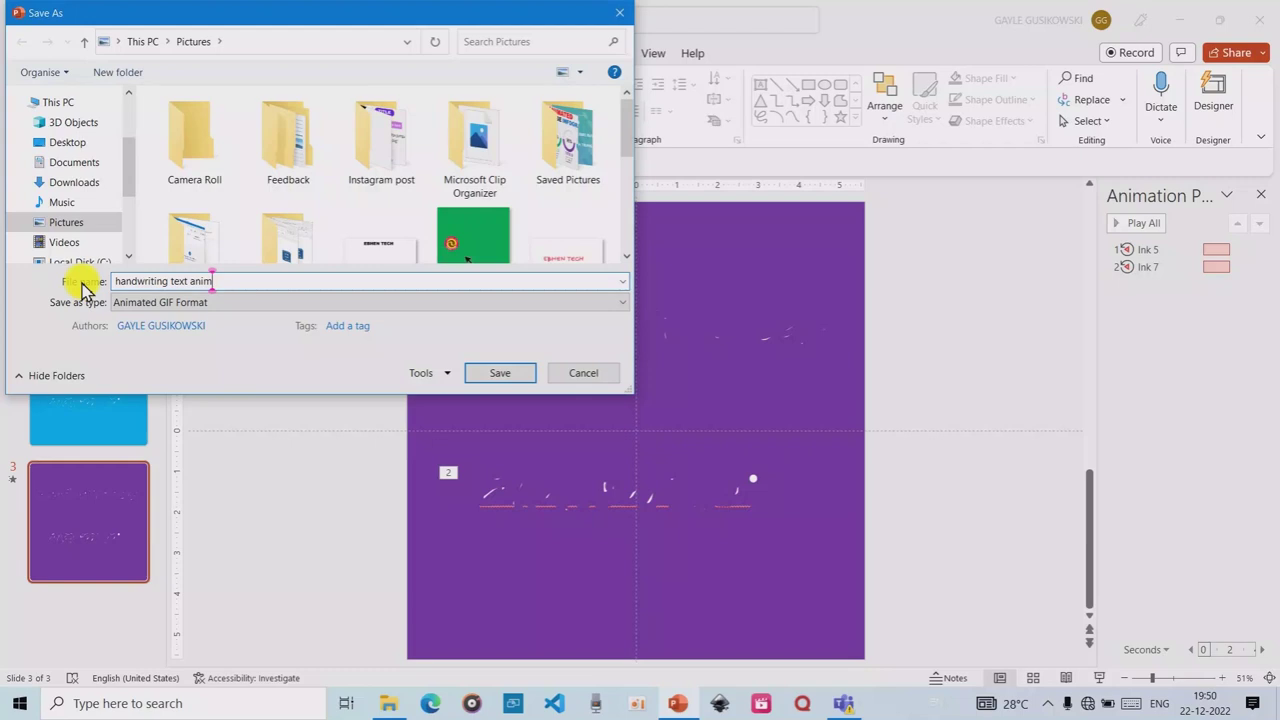
{"action": "left_click", "coordinate": [497, 378]}
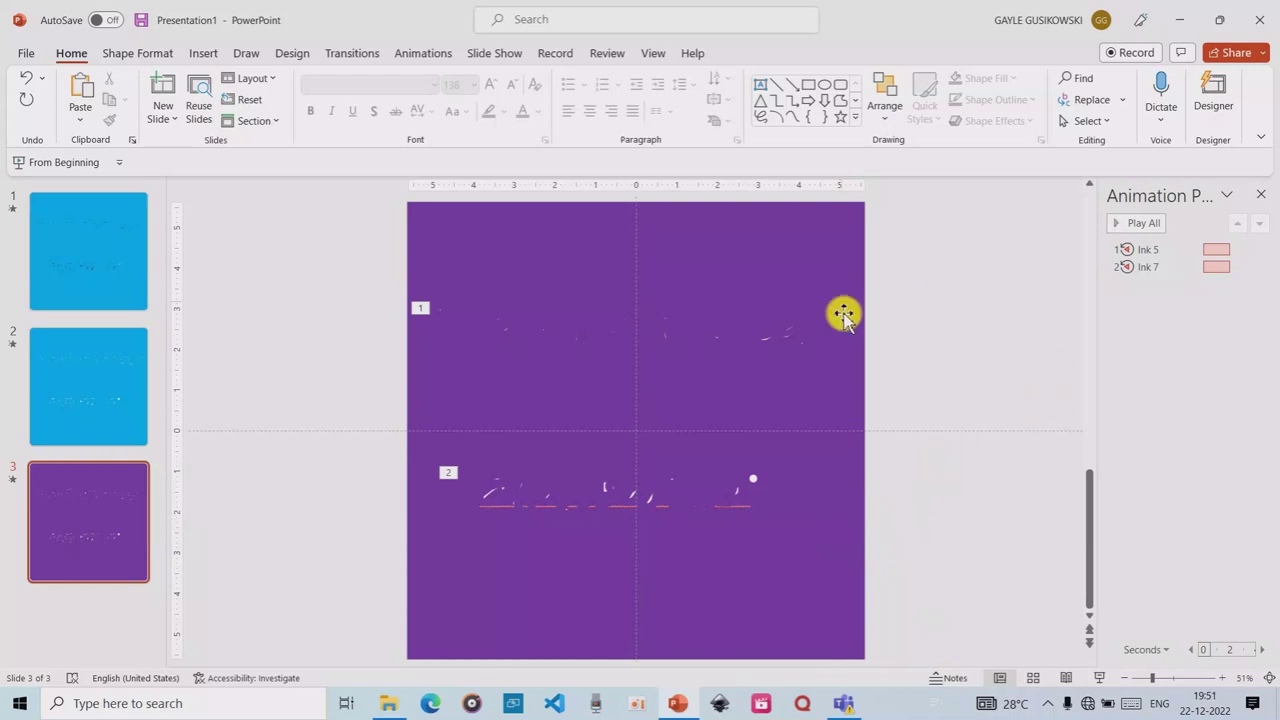
- Open the Pictures folder in a maximized File Explorer and select the 'handwriting text anim' GIF
{"action": "left_click", "coordinate": [1186, 19]}
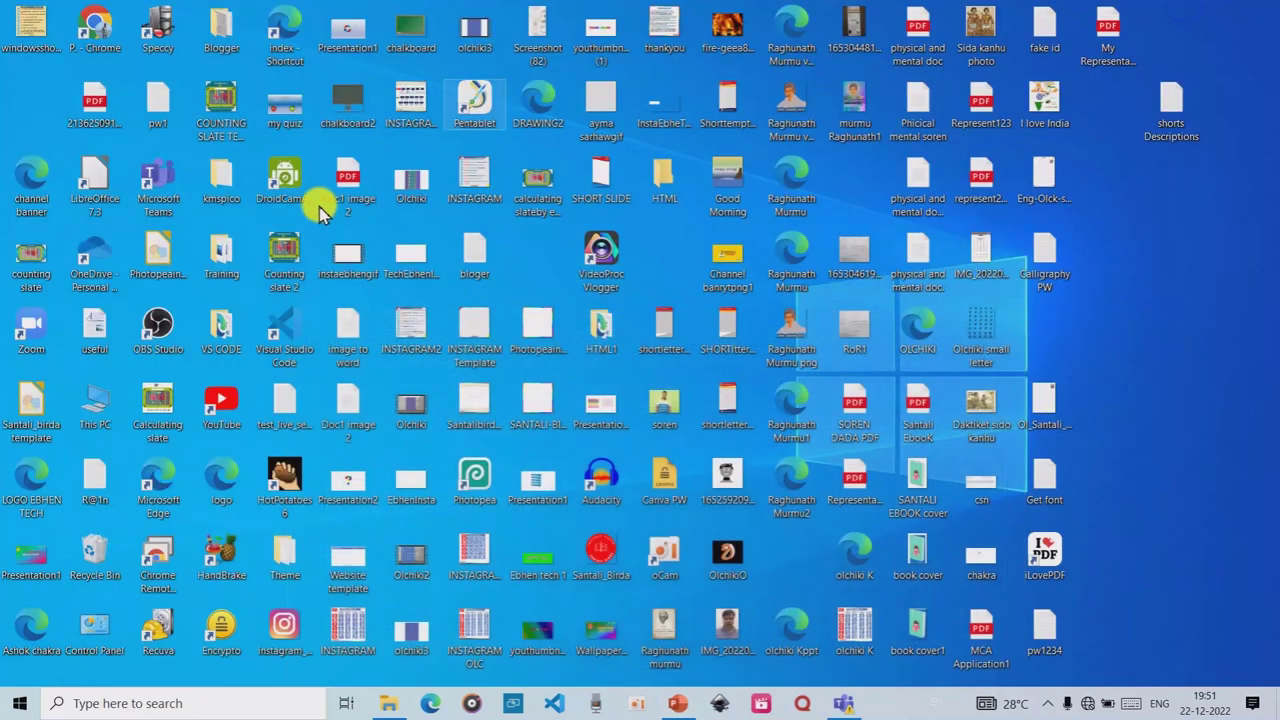
{"action": "left_click", "coordinate": [388, 708]}
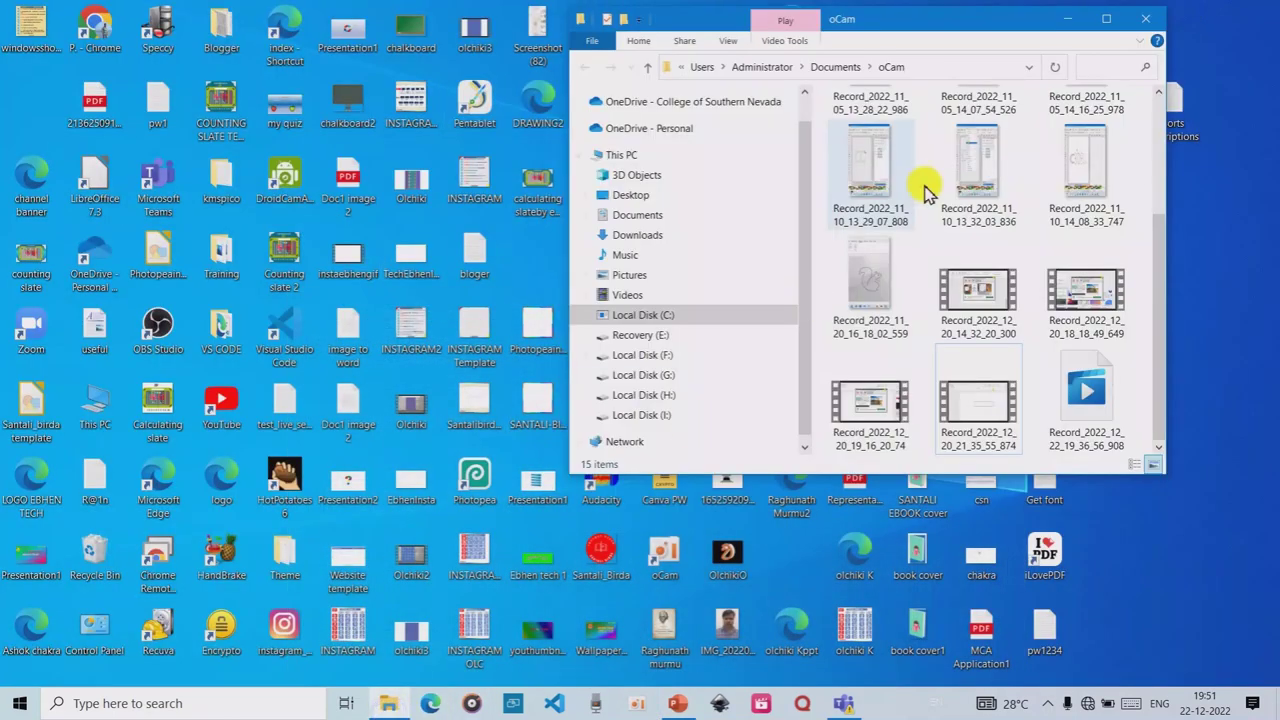
{"action": "left_click", "coordinate": [632, 272]}
{"action": "left_click", "coordinate": [1105, 18]}
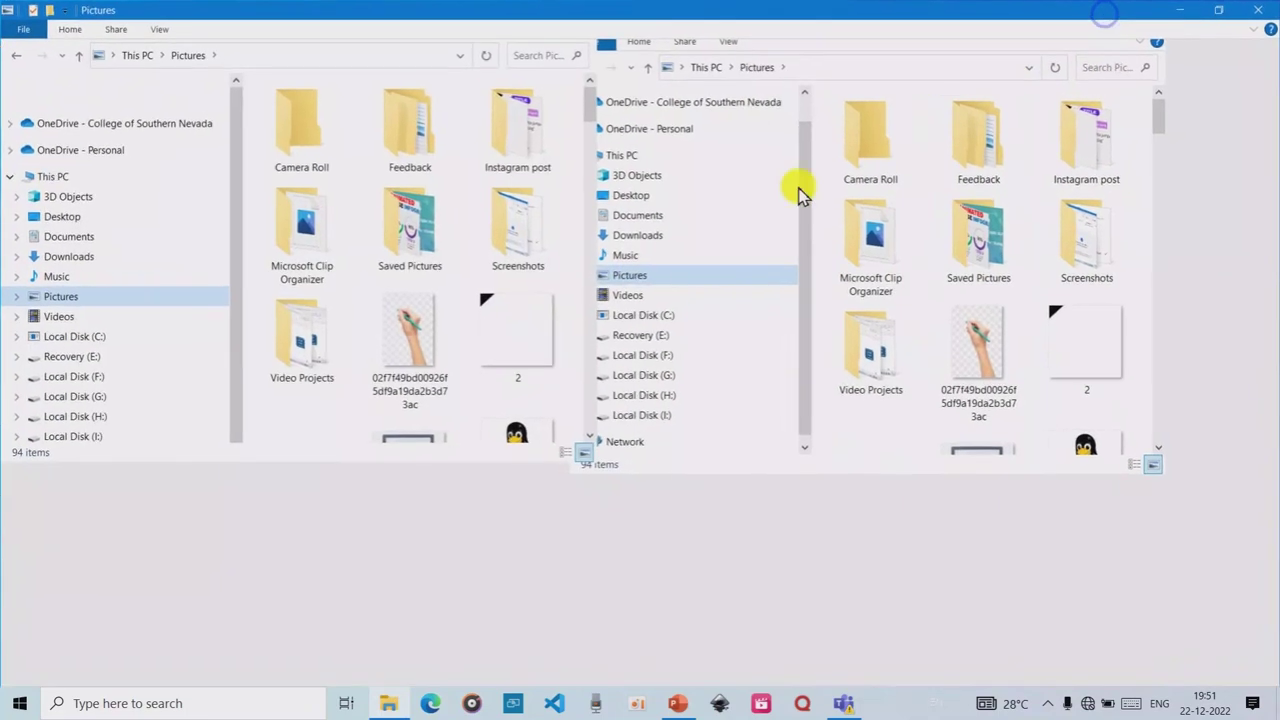
{"action": "scroll", "coordinate": [366, 466], "scroll_direction": "down", "scroll_amount": 3}
{"action": "left_click", "coordinate": [392, 437]}
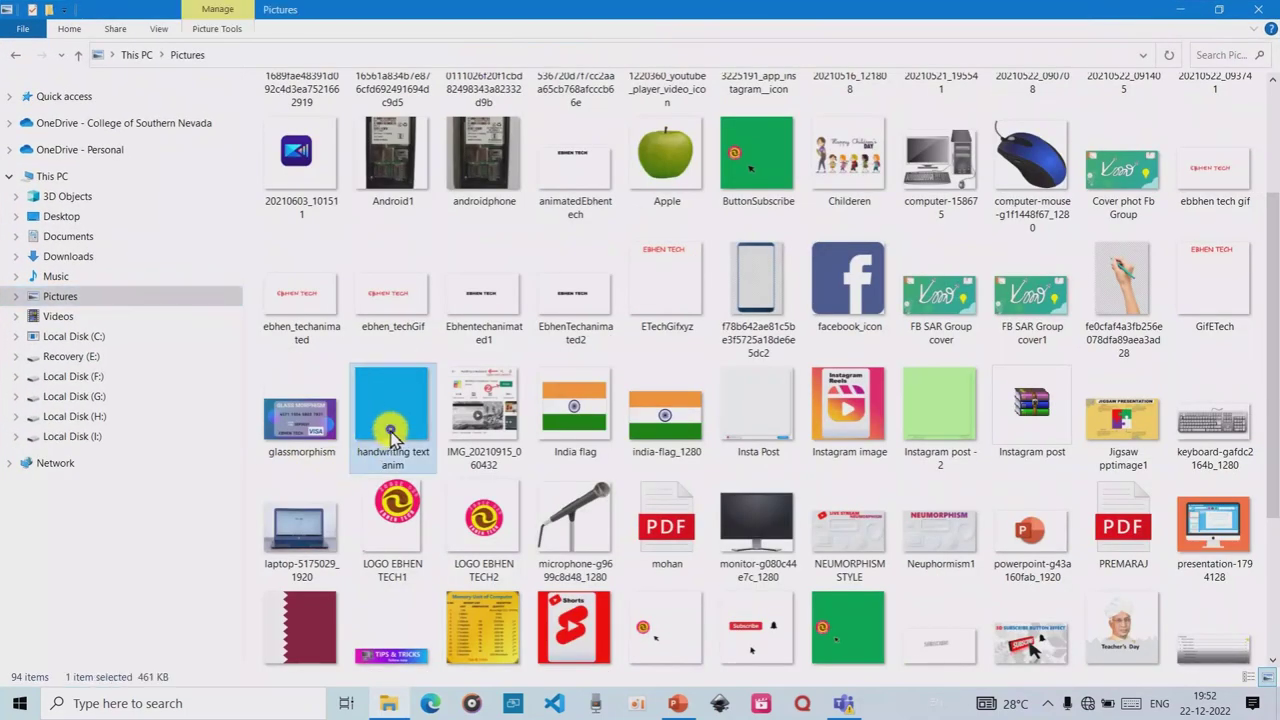
- Play 'handwriting text anim' in Photos, zoom in and back out, then close Photos
{"action": "double_click", "coordinate": [392, 437]}
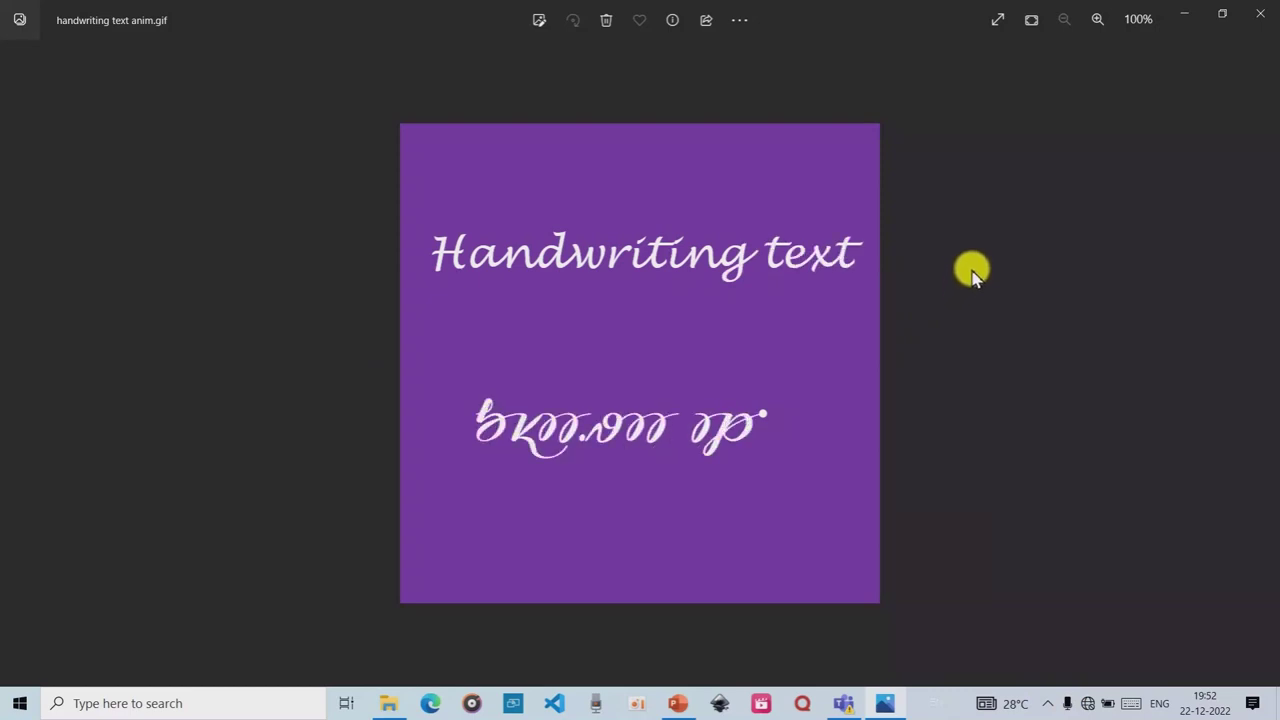
{"action": "scroll", "coordinate": [980, 265], "scroll_direction": "up", "scroll_amount": 1}
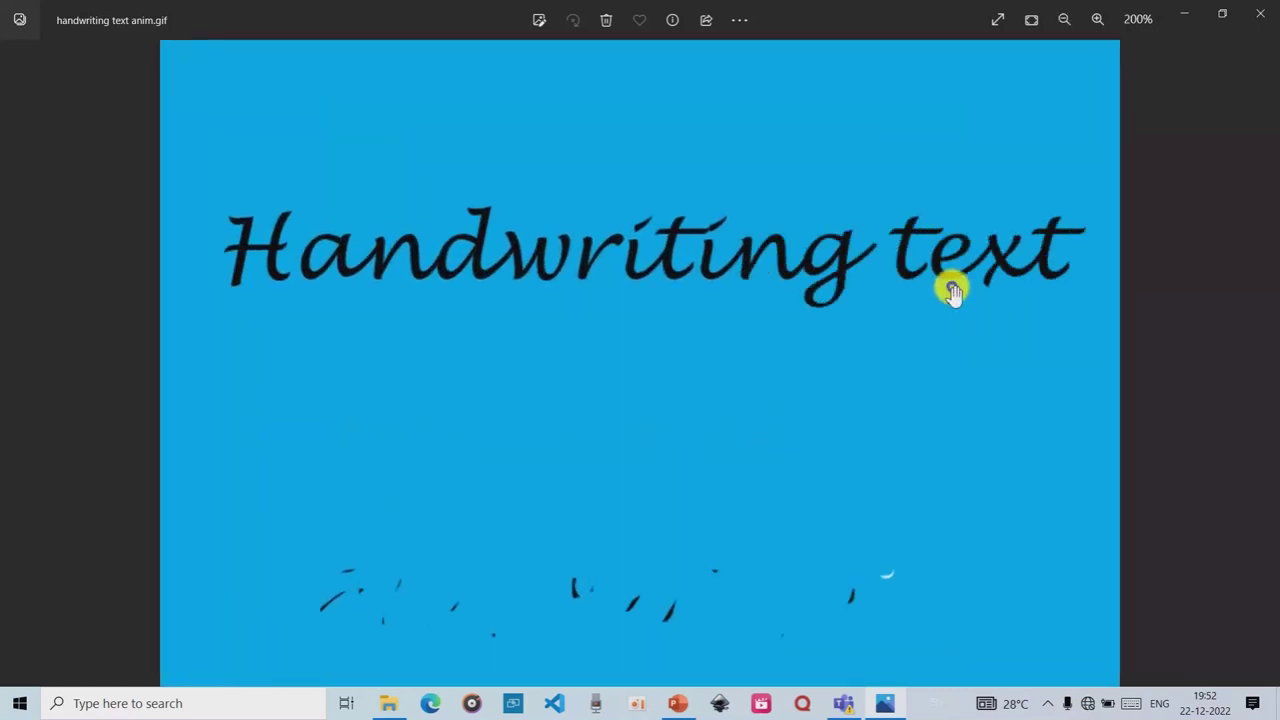
{"action": "scroll", "coordinate": [953, 290], "scroll_direction": "down", "scroll_amount": 1}
{"action": "left_click", "coordinate": [1258, 14]}
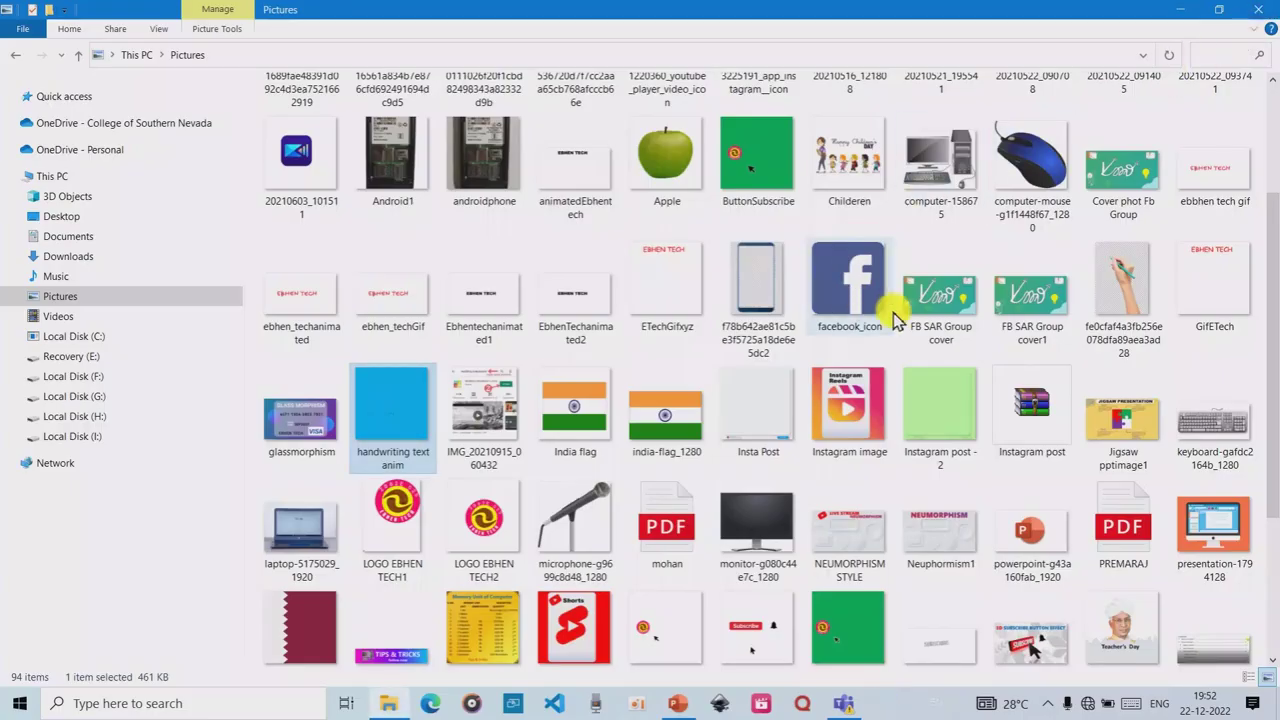
- Minimize File Explorer and restore Presentation1 in PowerPoint from the taskbar
{"action": "left_click", "coordinate": [1180, 9]}
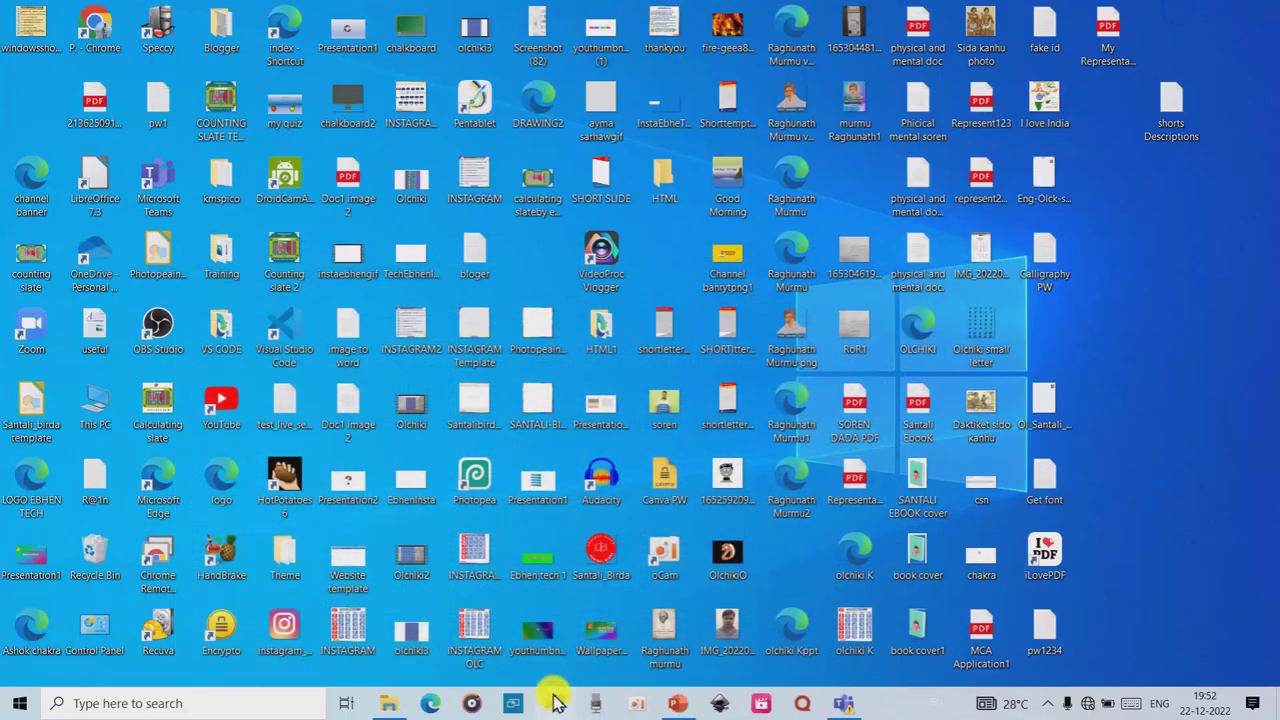
{"action": "left_click", "coordinate": [678, 703]}
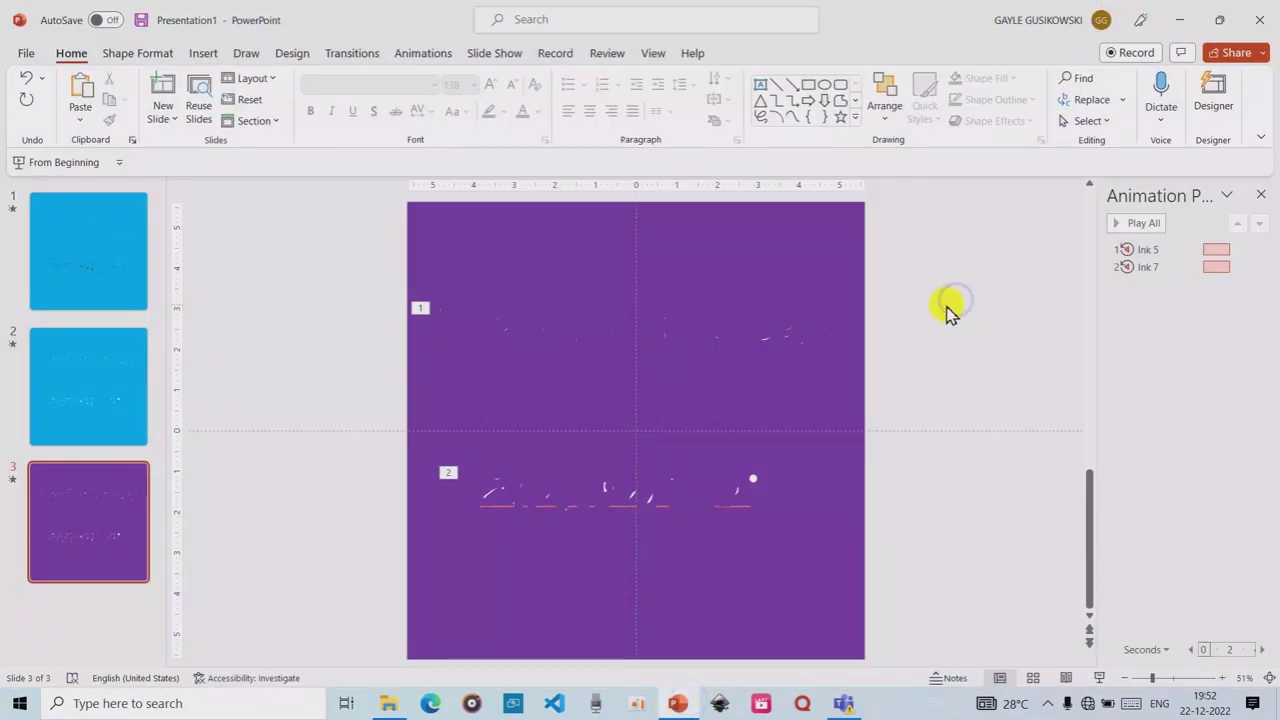